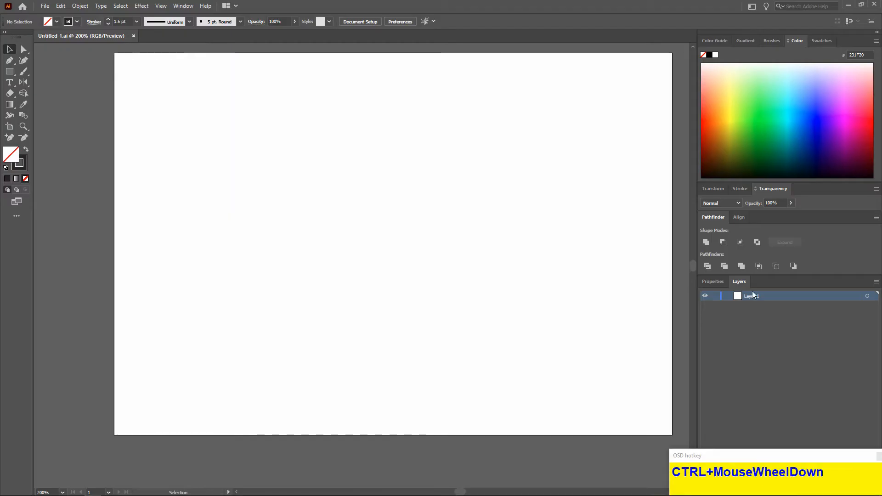
- Rename the existing layer as "lines"
{"action": "type", "text": "lines"}
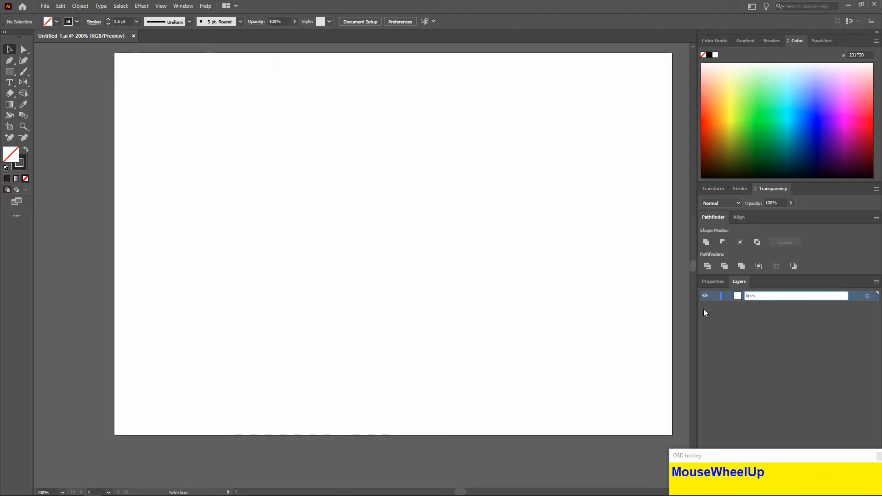
{"action": "left_click", "coordinate": [604, 315]}
{"action": "scroll", "coordinate": [153, 81], "scroll_direction": "up", "scroll_amount": 1}
{"action": "scroll", "coordinate": [153, 82], "scroll_direction": "down", "scroll_amount": 1}
- Draw a long, low rectangle about 155 × 20 px with a 1.5 pt stroke in the lower middle of the artboard
{"action": "left_click", "coordinate": [9, 72]}
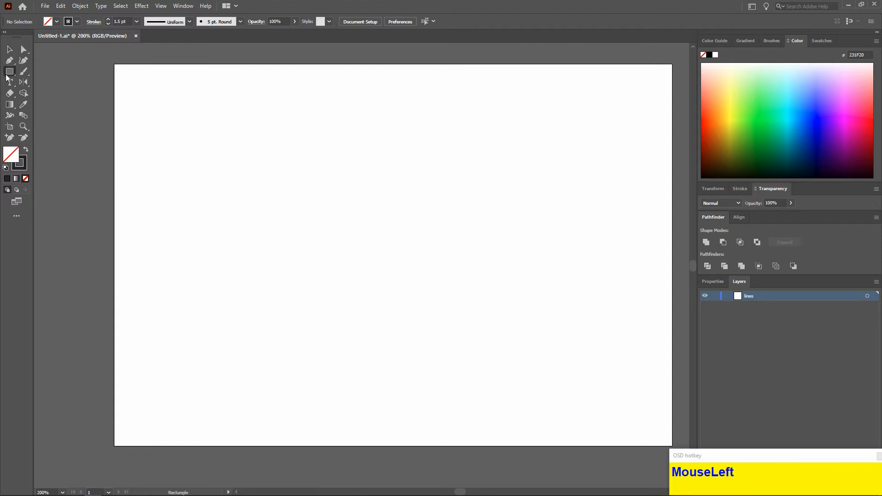
{"action": "left_click", "coordinate": [740, 188]}
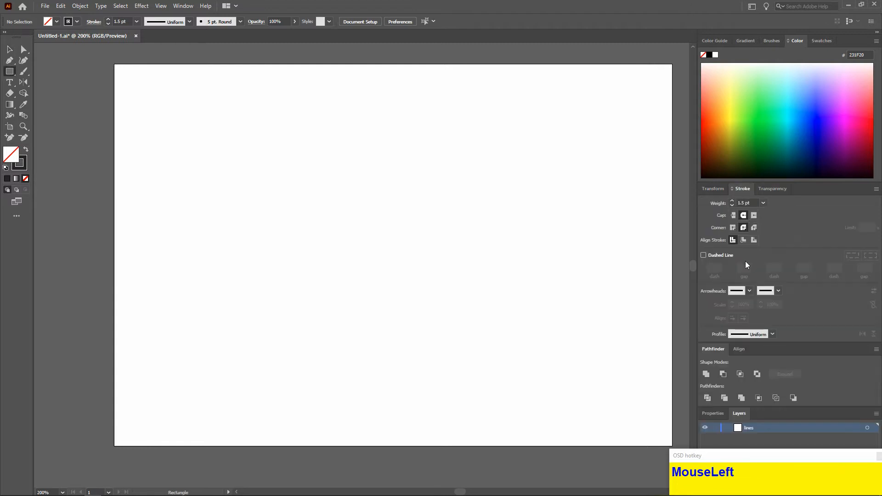
{"action": "left_click", "coordinate": [731, 201]}
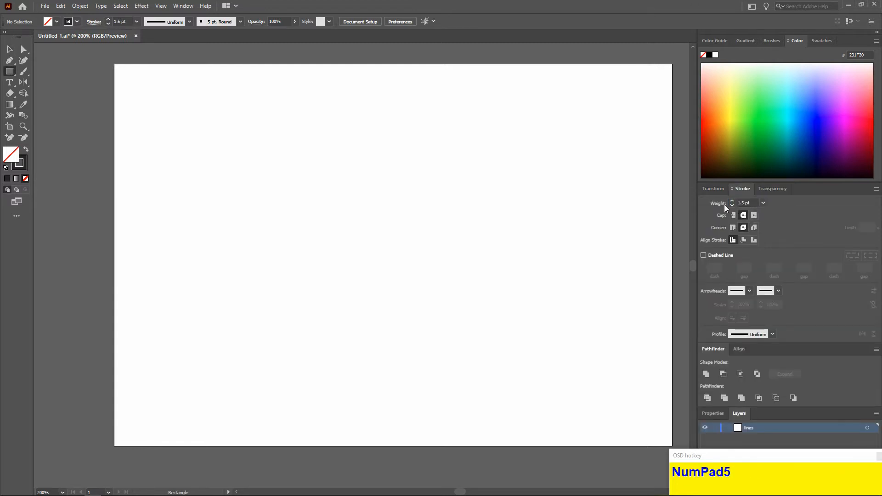
{"action": "scroll", "coordinate": [386, 201], "scroll_direction": "right", "scroll_amount": 1}
{"action": "scroll", "coordinate": [423, 257], "scroll_direction": "down", "scroll_amount": 1}
{"action": "left_click_drag", "start_coordinate": [314, 289], "coordinate": [438, 309]}
{"action": "scroll", "coordinate": [365, 296], "scroll_direction": "up", "scroll_amount": 3, "text": "alt"}
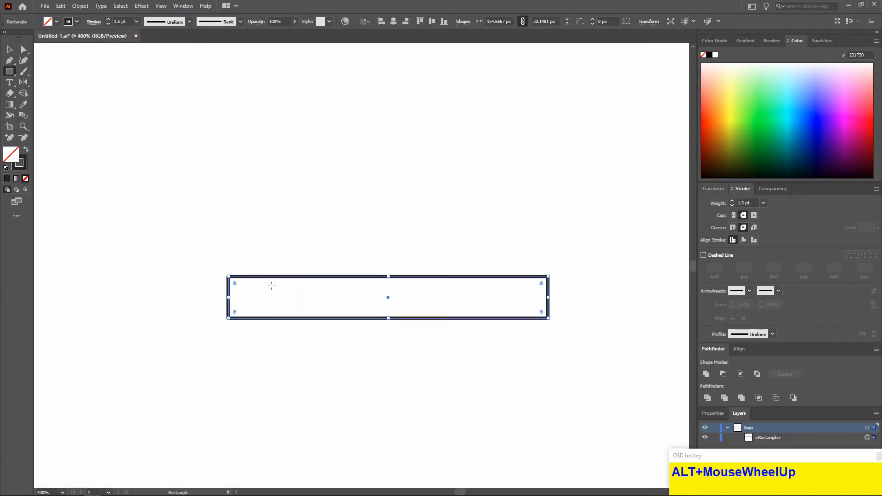
- Round the rectangle's corners to about 5.3 px and set its stroke color to black (000000)
{"action": "left_click_drag", "start_coordinate": [236, 288], "coordinate": [239, 292]}
{"action": "left_click", "coordinate": [9, 50]}
{"action": "double_click", "coordinate": [24, 169]}
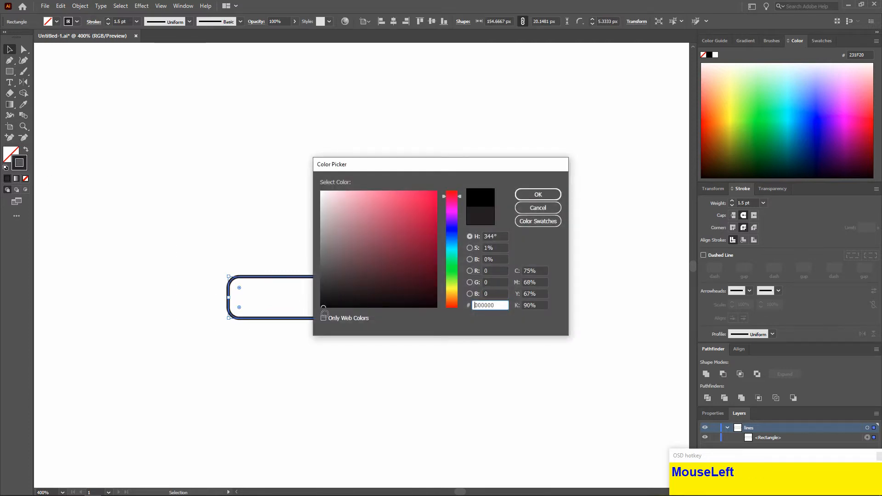
{"action": "left_click", "coordinate": [529, 192]}
{"action": "left_click", "coordinate": [518, 204]}
{"action": "scroll", "coordinate": [518, 203], "scroll_direction": "up", "scroll_amount": 2}
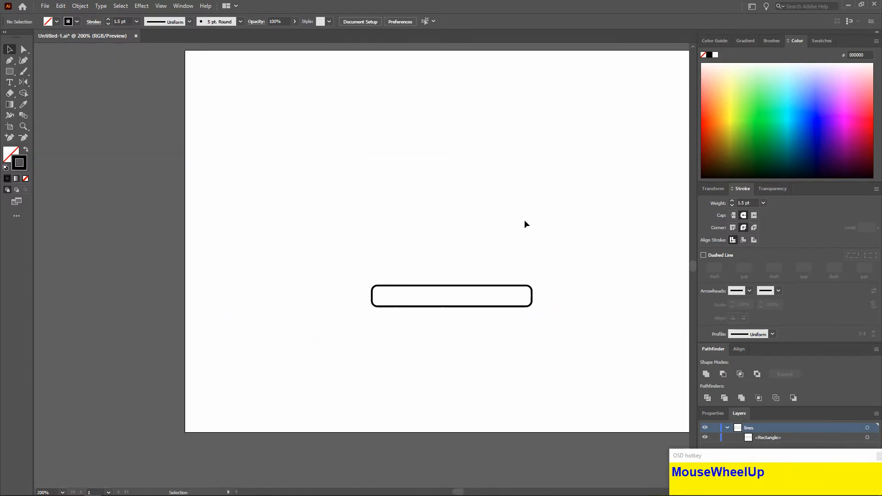
- Draw a rectangle about 92 × 44 px standing on the rounded bar and overlapping its upper part
{"action": "scroll", "coordinate": [417, 276], "scroll_direction": "right", "scroll_amount": 1}
{"action": "scroll", "coordinate": [452, 274], "scroll_direction": "right", "scroll_amount": 1}
{"action": "scroll", "coordinate": [351, 258], "scroll_direction": "down", "scroll_amount": 1}
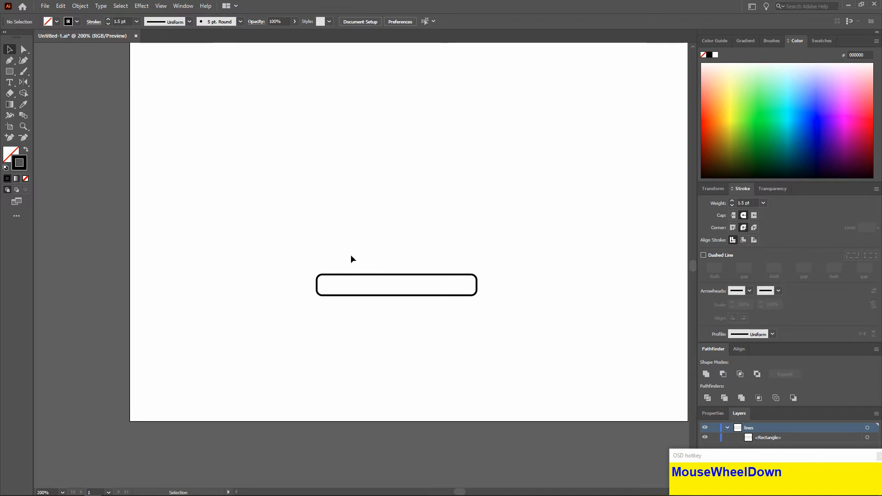
{"action": "right_click", "coordinate": [9, 71]}
{"action": "left_click", "coordinate": [46, 72]}
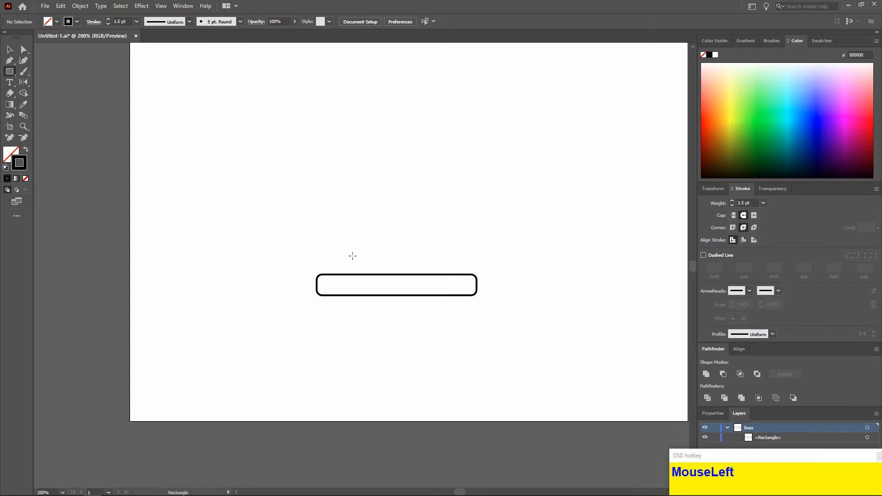
{"action": "left_click_drag", "start_coordinate": [362, 253], "coordinate": [454, 289]}
{"action": "left_click_drag", "start_coordinate": [403, 246], "coordinate": [403, 239]}
- Align the upper rectangle and the rounded bar to each other on their horizontal centers
{"action": "left_click", "coordinate": [9, 50]}
{"action": "left_click_drag", "start_coordinate": [192, 145], "coordinate": [514, 322]}
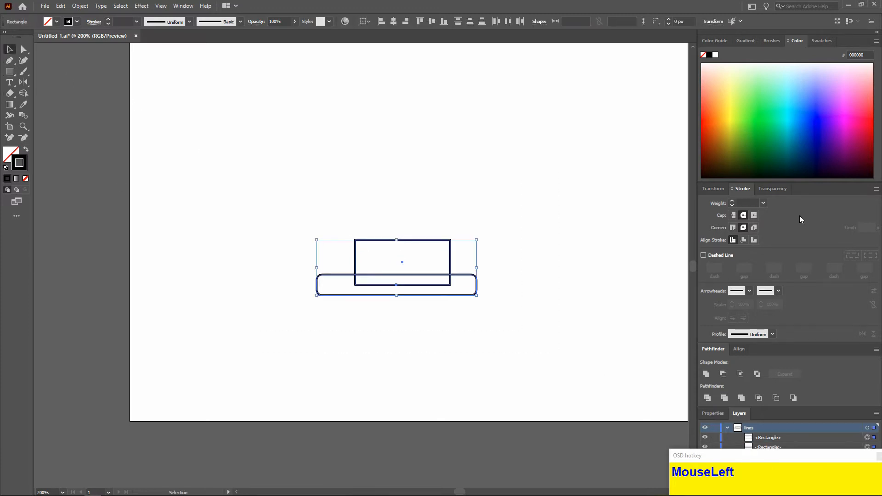
{"action": "left_click_drag", "start_coordinate": [732, 342], "coordinate": [743, 273]}
{"action": "left_click", "coordinate": [739, 216]}
{"action": "left_click", "coordinate": [523, 269]}
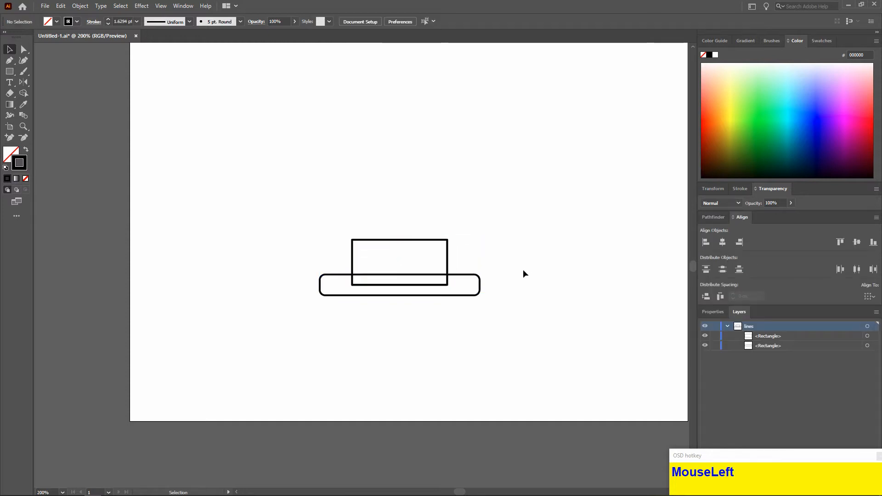
- Merge the area where the upper rectangle overlaps the bar into the bar with the Shape Builder
{"action": "scroll", "coordinate": [554, 271], "scroll_direction": "right", "scroll_amount": 1}
{"action": "scroll", "coordinate": [547, 275], "scroll_direction": "down", "scroll_amount": 2}
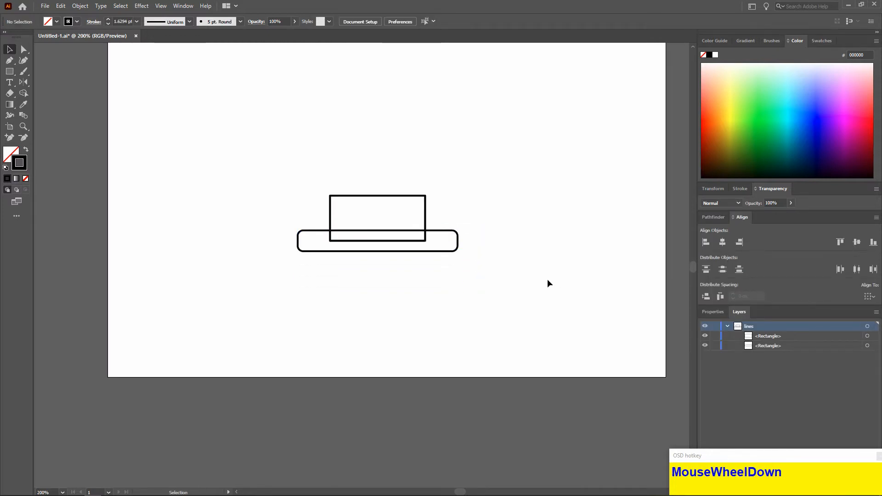
{"action": "scroll", "coordinate": [415, 229], "scroll_direction": "up", "scroll_amount": 1, "text": "alt"}
{"action": "scroll", "coordinate": [330, 225], "scroll_direction": "up", "scroll_amount": 2}
{"action": "left_click", "coordinate": [325, 224]}
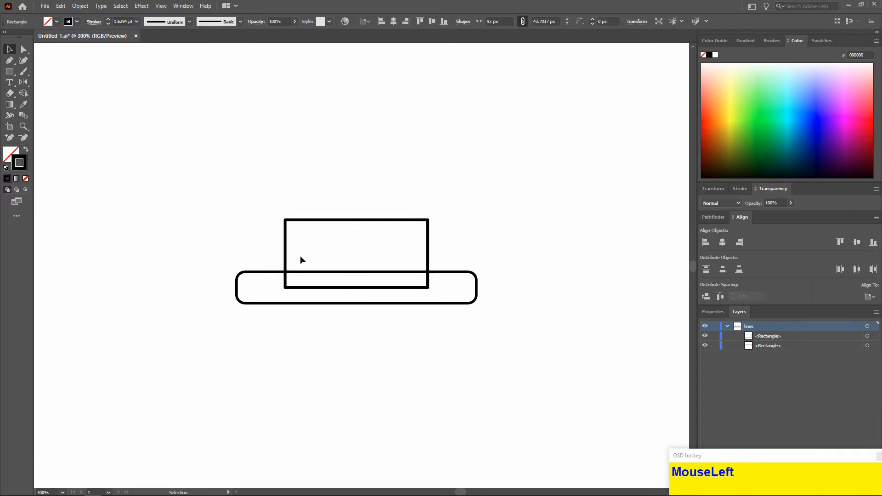
{"action": "left_click_drag", "start_coordinate": [301, 259], "coordinate": [591, 326]}
{"action": "left_click", "coordinate": [23, 93]}
{"action": "left_click_drag", "start_coordinate": [462, 304], "coordinate": [347, 278]}
{"action": "key", "text": "ctrl+z"}
{"action": "left_click", "coordinate": [399, 283]}
{"action": "left_click", "coordinate": [9, 49]}
{"action": "left_click", "coordinate": [271, 187]}
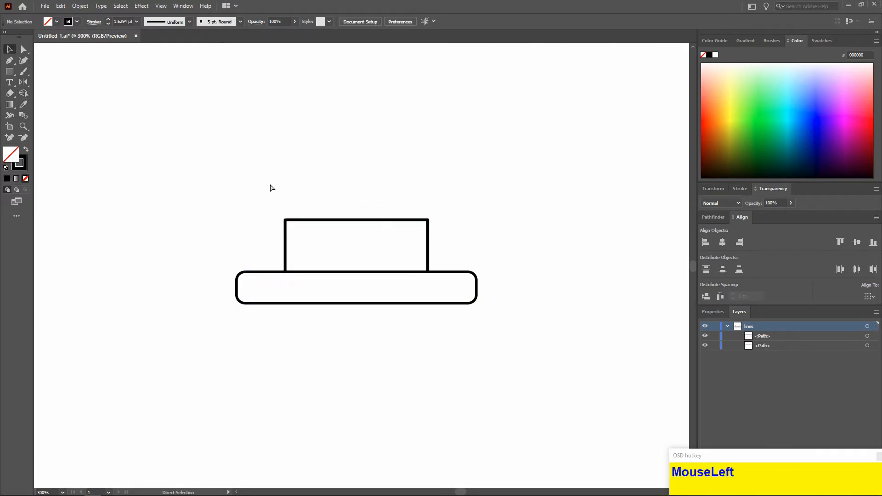
- Draw a tall rectangle across the bar's left end, with its right edge against the central block's left side
{"action": "scroll", "coordinate": [271, 186], "scroll_direction": "down", "scroll_amount": 1}
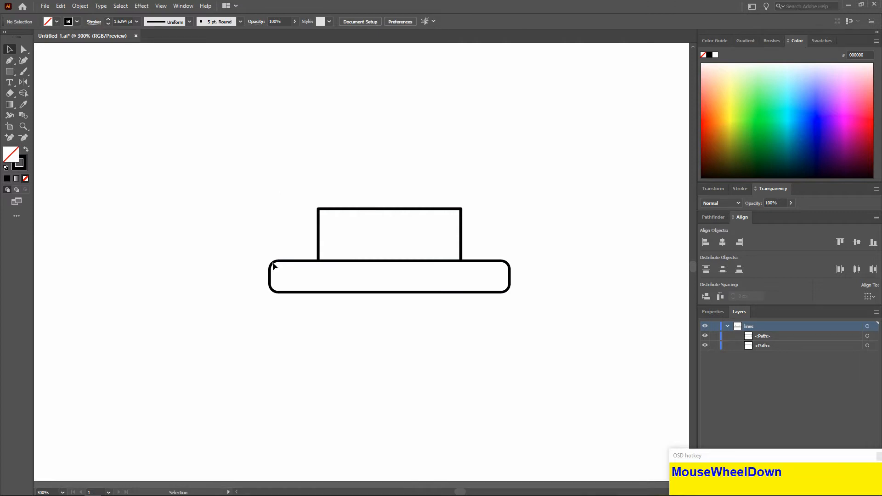
{"action": "right_click", "coordinate": [9, 71]}
{"action": "left_click", "coordinate": [39, 71]}
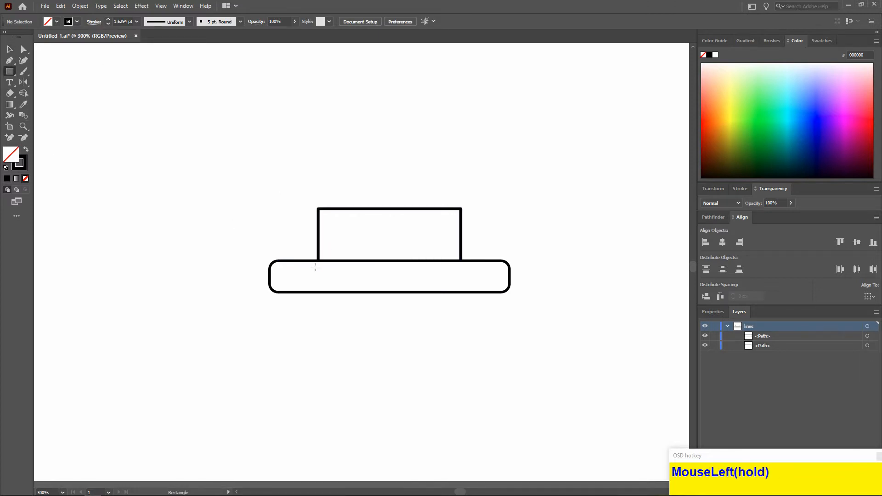
{"action": "left_click_drag", "start_coordinate": [281, 235], "coordinate": [318, 320]}
{"action": "left_click_drag", "start_coordinate": [318, 280], "coordinate": [281, 279]}
{"action": "left_click", "coordinate": [7, 44]}
{"action": "left_click", "coordinate": [179, 191]}
{"action": "scroll", "coordinate": [222, 212], "scroll_direction": "down", "scroll_amount": 3, "text": "alt"}
{"action": "scroll", "coordinate": [285, 219], "scroll_direction": "up", "scroll_amount": 4, "text": "alt"}
{"action": "left_click", "coordinate": [230, 194]}
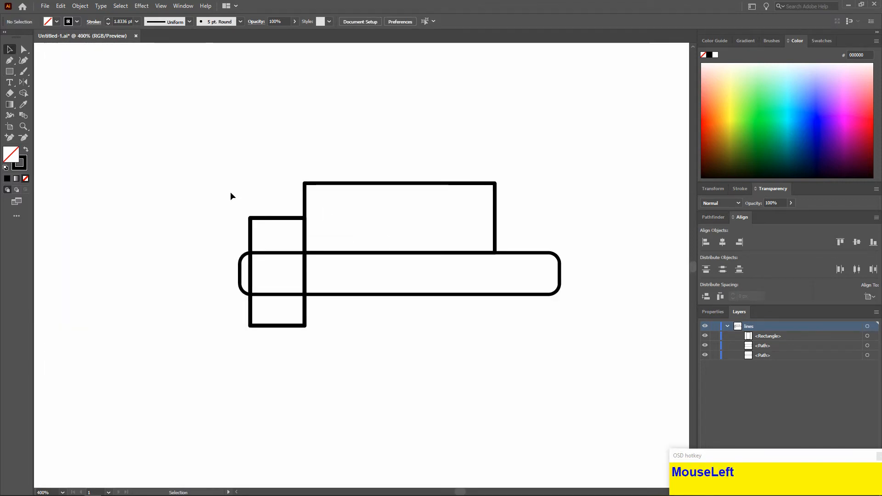
- Duplicate the tall rectangle to the bar's right end, against the central block's right side
{"action": "scroll", "coordinate": [248, 202], "scroll_direction": "down", "scroll_amount": 1}
{"action": "left_click_drag", "start_coordinate": [265, 211], "coordinate": [493, 209]}
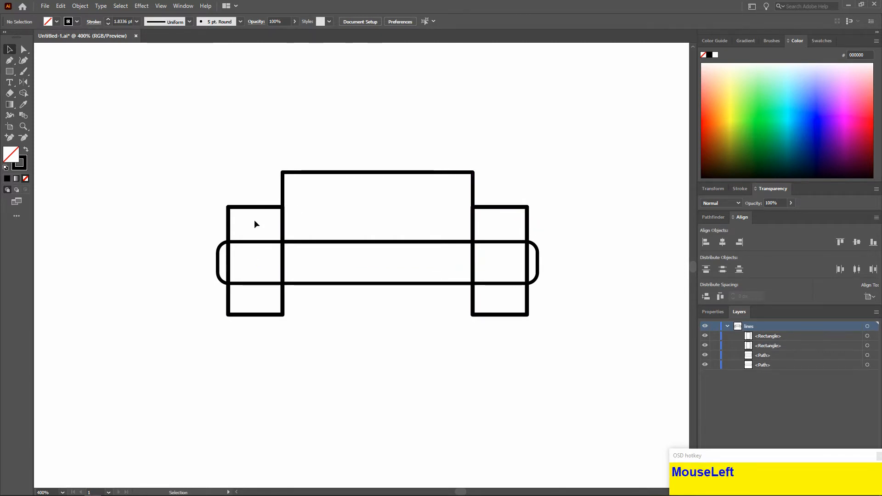
{"action": "scroll", "coordinate": [448, 316], "scroll_direction": "down", "scroll_amount": 2}
{"action": "scroll", "coordinate": [320, 318], "scroll_direction": "up", "scroll_amount": 2}
{"action": "scroll", "coordinate": [320, 318], "scroll_direction": "right", "scroll_amount": 1}
{"action": "left_click_drag", "start_coordinate": [528, 348], "coordinate": [182, 297]}
{"action": "scroll", "coordinate": [182, 300], "scroll_direction": "up", "scroll_amount": 2}
- Draw a rectangle about 31 × 24 px over the top of the left tall rectangle, against the central block
{"action": "left_click", "coordinate": [9, 71]}
{"action": "scroll", "coordinate": [252, 214], "scroll_direction": "left", "scroll_amount": 2}
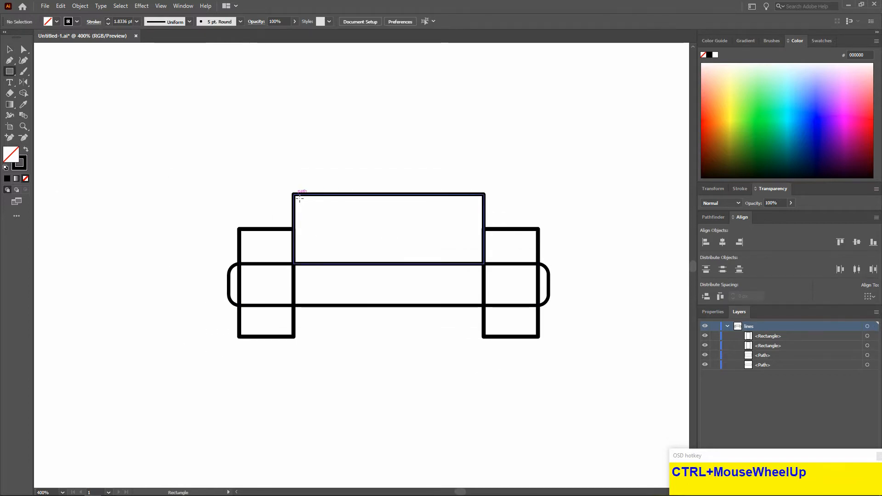
{"action": "left_click_drag", "start_coordinate": [293, 200], "coordinate": [228, 248]}
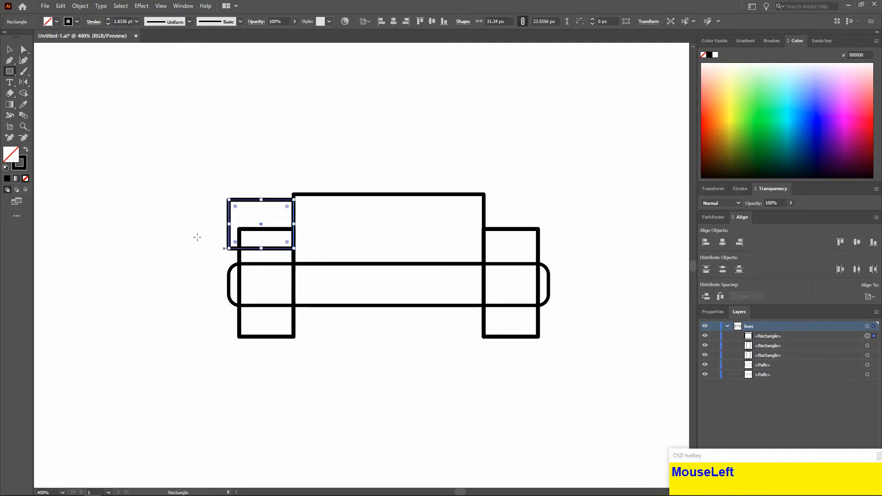
- Round the two top corners of the central block to a radius of about 5.4 px
{"action": "left_click", "coordinate": [23, 52]}
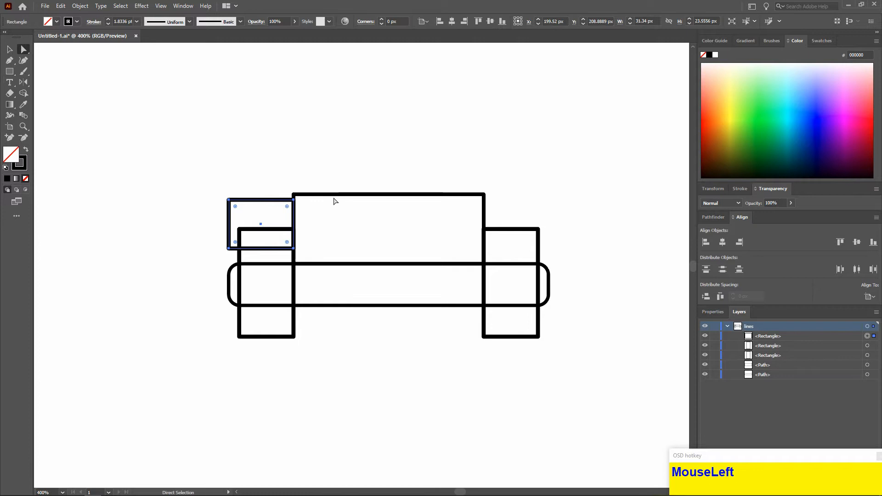
{"action": "scroll", "coordinate": [321, 199], "scroll_direction": "up", "scroll_amount": 2, "text": "alt"}
{"action": "left_click", "coordinate": [293, 195]}
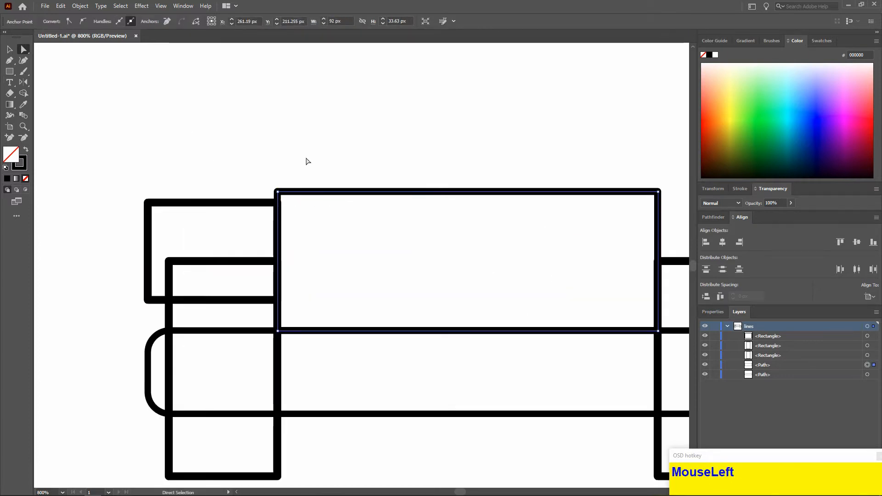
{"action": "scroll", "coordinate": [307, 161], "scroll_direction": "down", "scroll_amount": 1, "text": "alt"}
{"action": "scroll", "coordinate": [321, 184], "scroll_direction": "up", "scroll_amount": 1, "text": "alt"}
{"action": "left_click", "coordinate": [266, 177]}
{"action": "left_click", "coordinate": [647, 177], "text": "shift"}
{"action": "left_click_drag", "start_coordinate": [274, 184], "coordinate": [285, 205]}
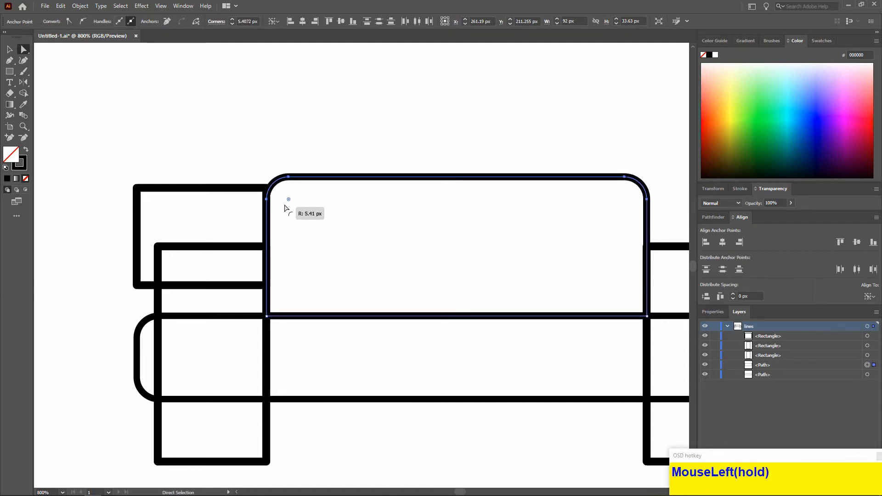
{"action": "left_click", "coordinate": [9, 49]}
{"action": "left_click", "coordinate": [172, 121]}
- Duplicate the small left armrest rectangle to the right side, flush with the central block's right edge
{"action": "scroll", "coordinate": [171, 127], "scroll_direction": "down", "scroll_amount": 2, "text": "alt"}
{"action": "scroll", "coordinate": [173, 148], "scroll_direction": "up", "scroll_amount": 1, "text": "alt"}
{"action": "left_click", "coordinate": [198, 163]}
{"action": "left_click_drag", "start_coordinate": [198, 169], "coordinate": [435, 146]}
{"action": "left_click", "coordinate": [224, 180]}
{"action": "scroll", "coordinate": [215, 172], "scroll_direction": "up", "scroll_amount": 1, "text": "alt"}
{"action": "scroll", "coordinate": [130, 172], "scroll_direction": "down", "scroll_amount": 1}
{"action": "scroll", "coordinate": [173, 151], "scroll_direction": "down", "scroll_amount": 1, "text": "alt"}
{"action": "scroll", "coordinate": [399, 172], "scroll_direction": "up", "scroll_amount": 2}
{"action": "left_click_drag", "start_coordinate": [399, 172], "coordinate": [413, 174]}
{"action": "left_click", "coordinate": [401, 148]}
{"action": "scroll", "coordinate": [374, 211], "scroll_direction": "up", "scroll_amount": 3}
{"action": "scroll", "coordinate": [395, 214], "scroll_direction": "down", "scroll_amount": 7}
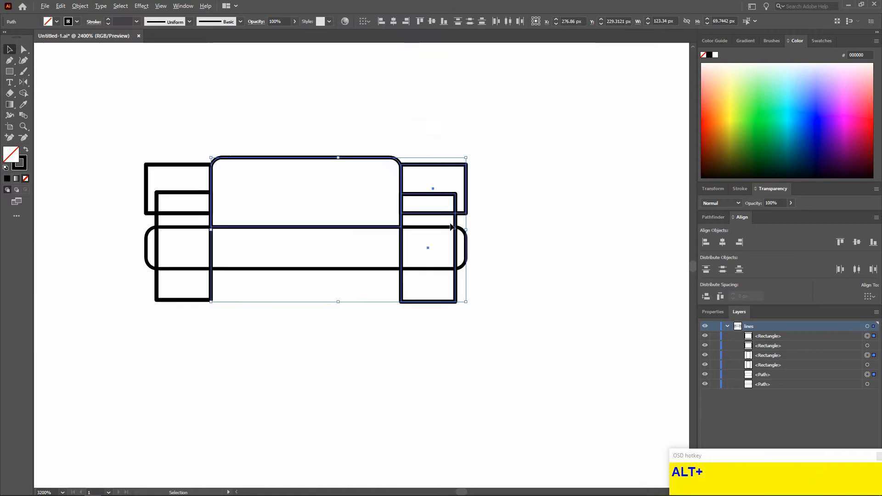
{"action": "scroll", "coordinate": [428, 214], "scroll_direction": "left", "scroll_amount": 3}
{"action": "left_click", "coordinate": [521, 287]}
{"action": "scroll", "coordinate": [404, 288], "scroll_direction": "up", "scroll_amount": 1}
{"action": "scroll", "coordinate": [417, 278], "scroll_direction": "up", "scroll_amount": 1}
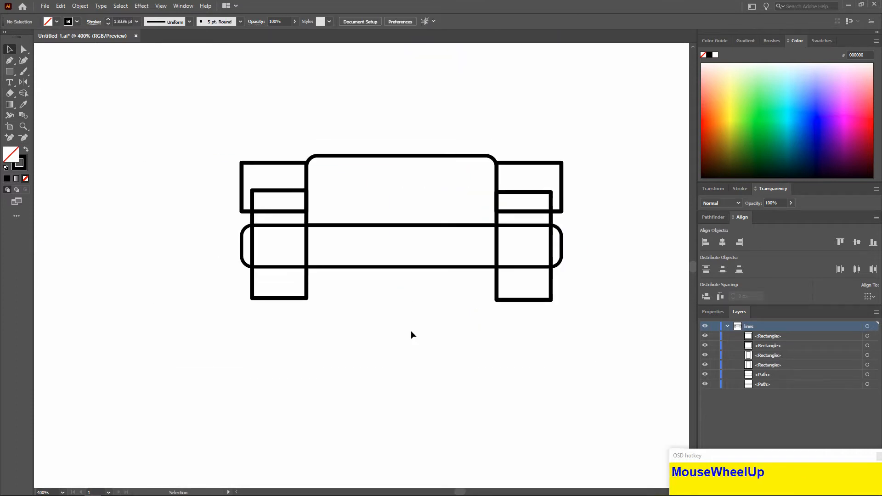
- Round the outer top corners of both small armrest rectangles
{"action": "left_click", "coordinate": [21, 49]}
{"action": "left_click_drag", "start_coordinate": [215, 144], "coordinate": [261, 171]}
{"action": "left_click_drag", "start_coordinate": [611, 158], "coordinate": [531, 175], "text": "shift"}
{"action": "left_click_drag", "start_coordinate": [248, 171], "coordinate": [260, 188]}
- Round all corners of both tall rectangles to a radius of about 5 px
{"action": "left_click", "coordinate": [10, 49]}
{"action": "left_click_drag", "start_coordinate": [296, 320], "coordinate": [239, 288]}
{"action": "left_click_drag", "start_coordinate": [531, 336], "coordinate": [520, 289], "text": "shift"}
{"action": "left_click", "coordinate": [23, 49]}
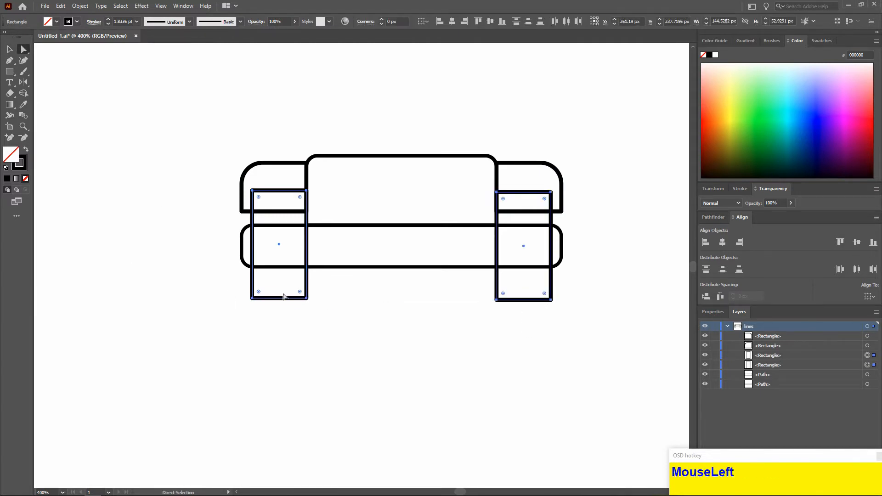
{"action": "left_click_drag", "start_coordinate": [259, 294], "coordinate": [261, 289]}
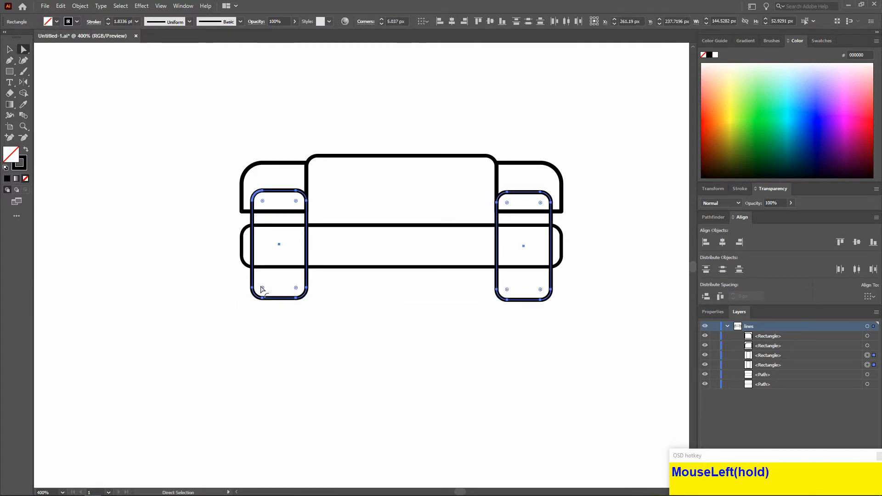
{"action": "left_click", "coordinate": [8, 53]}
{"action": "left_click", "coordinate": [103, 126]}
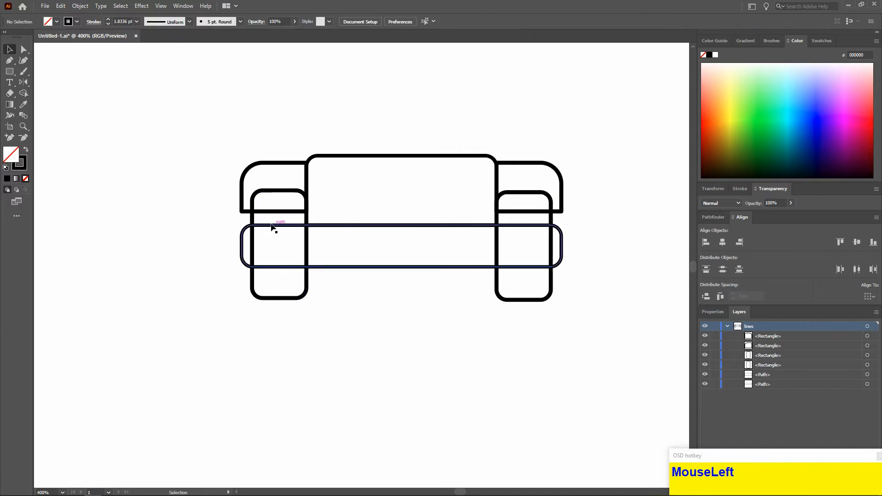
- Merge the overlapping top of each tall rectangle into the armrest shape above it with the Shape Builder
{"action": "scroll", "coordinate": [219, 197], "scroll_direction": "left", "scroll_amount": 1}
{"action": "scroll", "coordinate": [221, 193], "scroll_direction": "right", "scroll_amount": 1}
{"action": "left_click_drag", "start_coordinate": [210, 155], "coordinate": [291, 214]}
{"action": "left_click_drag", "start_coordinate": [631, 157], "coordinate": [546, 214], "text": "shift"}
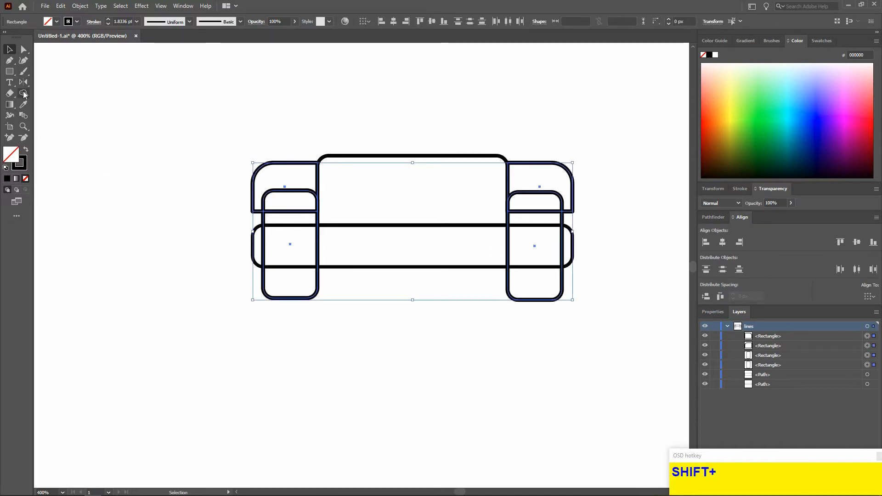
{"action": "left_click", "coordinate": [23, 94]}
{"action": "scroll", "coordinate": [275, 185], "scroll_direction": "up", "scroll_amount": 1}
{"action": "left_click_drag", "start_coordinate": [291, 185], "coordinate": [292, 208]}
{"action": "scroll", "coordinate": [240, 184], "scroll_direction": "down", "scroll_amount": 1}
{"action": "left_click", "coordinate": [533, 189]}
{"action": "left_click", "coordinate": [10, 49]}
{"action": "left_click", "coordinate": [180, 133]}
{"action": "scroll", "coordinate": [234, 152], "scroll_direction": "up", "scroll_amount": 1}
{"action": "scroll", "coordinate": [234, 152], "scroll_direction": "left", "scroll_amount": 2}
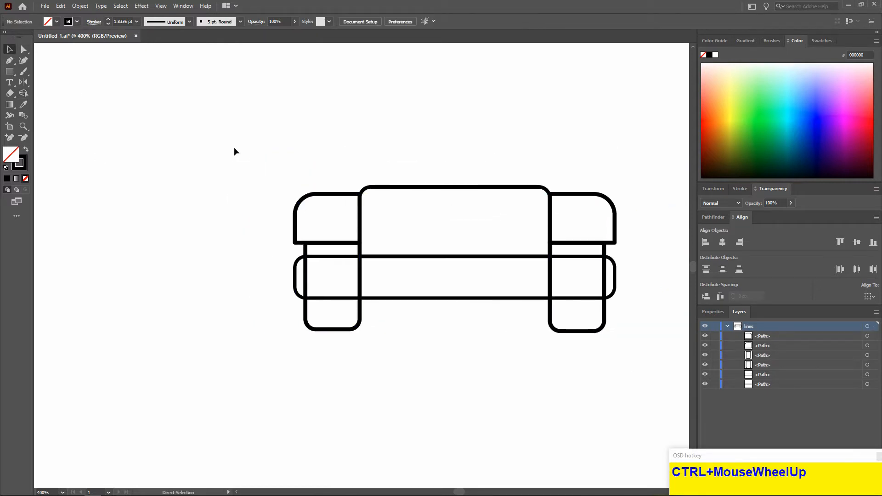
{"action": "scroll", "coordinate": [250, 146], "scroll_direction": "up", "scroll_amount": 1}
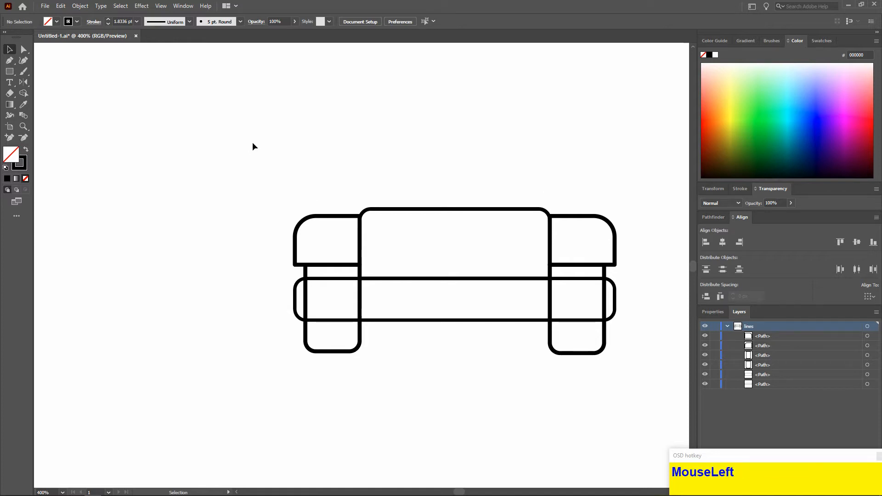
- Merge the areas where both tall shapes cross the bar into one continuous bar with the Shape Builder
{"action": "scroll", "coordinate": [252, 145], "scroll_direction": "down", "scroll_amount": 1}
{"action": "scroll", "coordinate": [252, 150], "scroll_direction": "down", "scroll_amount": 5, "text": "alt"}
{"action": "scroll", "coordinate": [309, 200], "scroll_direction": "up", "scroll_amount": 4, "text": "alt"}
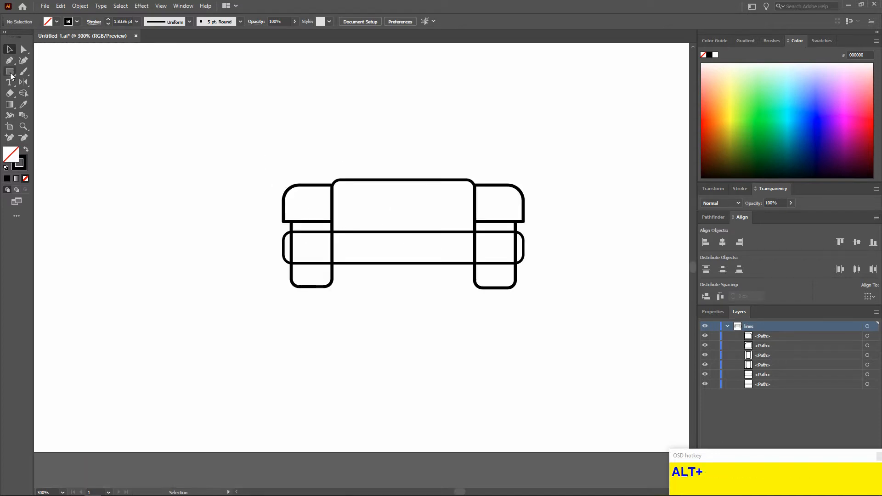
{"action": "left_click_drag", "start_coordinate": [270, 270], "coordinate": [524, 264]}
{"action": "left_click", "coordinate": [377, 263], "text": "shift"}
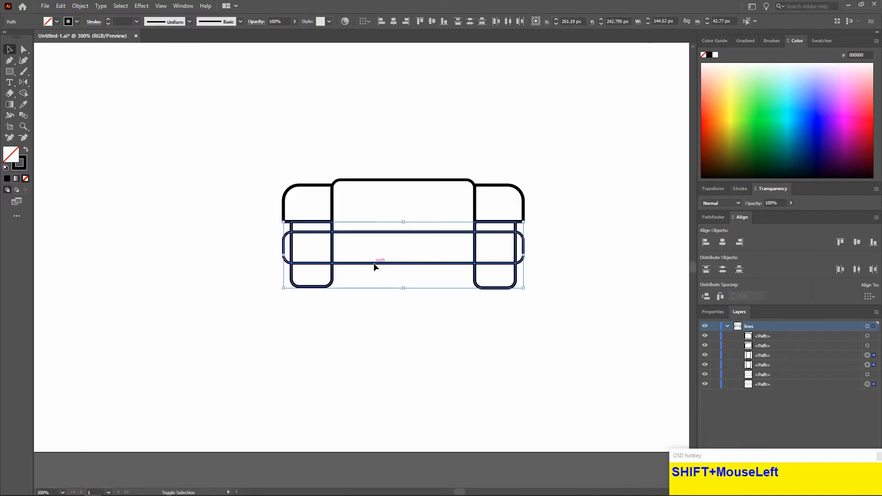
{"action": "left_click", "coordinate": [24, 93]}
{"action": "mouse_move", "coordinate": [519, 250]}
{"action": "left_mouse_down"}
{"action": "mouse_move", "coordinate": [299, 248]}
{"action": "mouse_move", "coordinate": [225, 221]}
{"action": "left_mouse_up"}
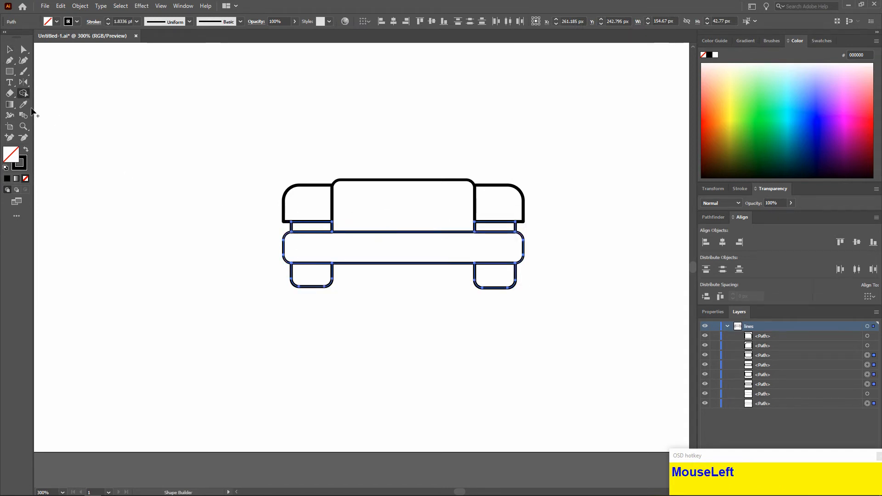
{"action": "left_click", "coordinate": [10, 50]}
{"action": "left_click", "coordinate": [255, 181]}
{"action": "scroll", "coordinate": [278, 188], "scroll_direction": "down", "scroll_amount": 2}
{"action": "scroll", "coordinate": [278, 189], "scroll_direction": "up", "scroll_amount": 1}
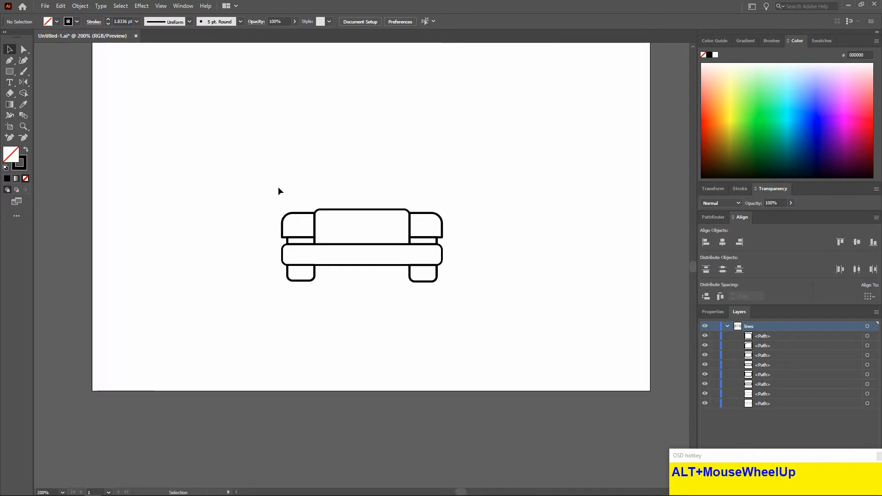
- Draw a closed four-sided shape about 50 px wide and 32 px tall with the Pen, from the left fender's inner corner to the centre line
{"action": "scroll", "coordinate": [277, 187], "scroll_direction": "up", "scroll_amount": 1}
{"action": "scroll", "coordinate": [324, 217], "scroll_direction": "up", "scroll_amount": 2}
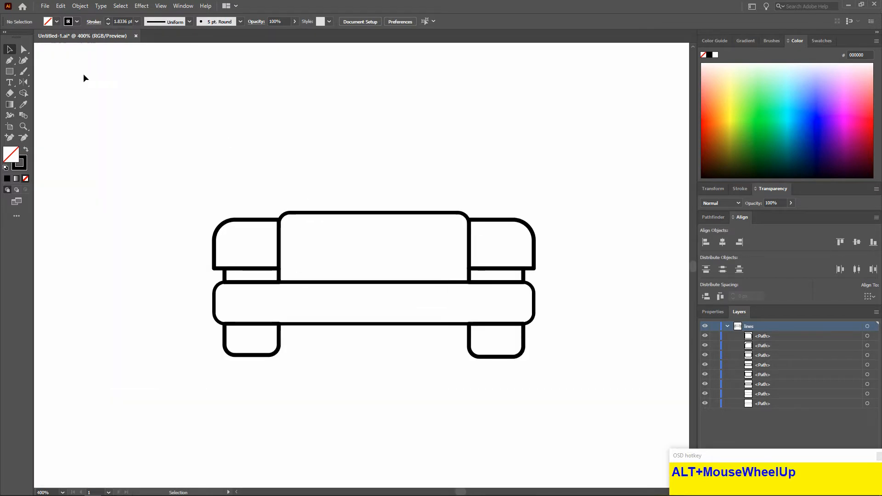
{"action": "left_click", "coordinate": [10, 61]}
{"action": "left_click", "coordinate": [279, 220]}
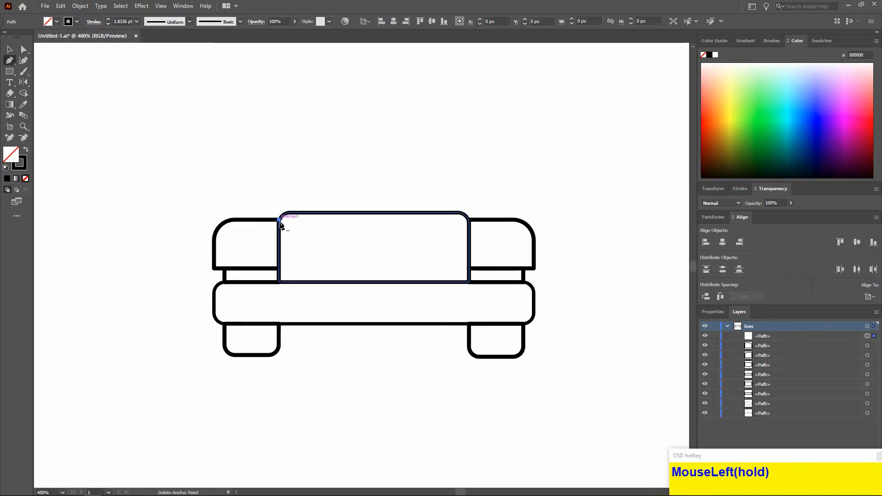
{"action": "scroll", "coordinate": [280, 243], "scroll_direction": "up", "scroll_amount": 1}
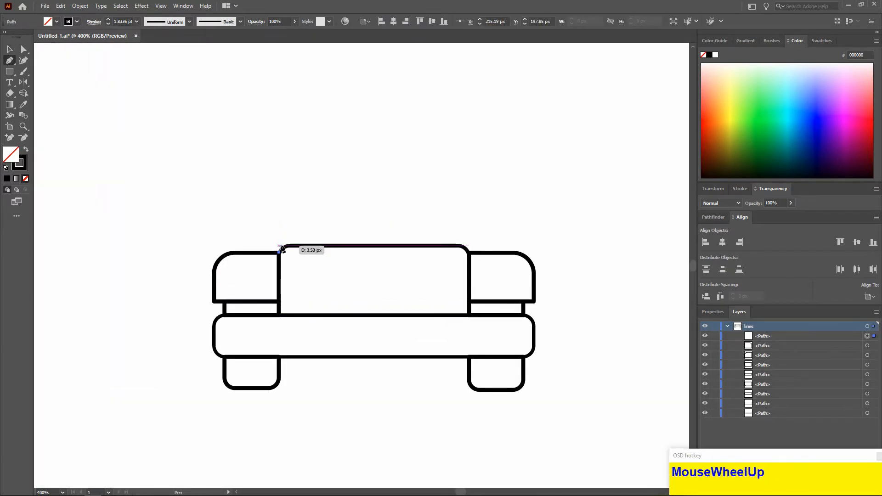
{"action": "left_click", "coordinate": [270, 212]}
{"action": "key", "text": "ctrl+equal"}
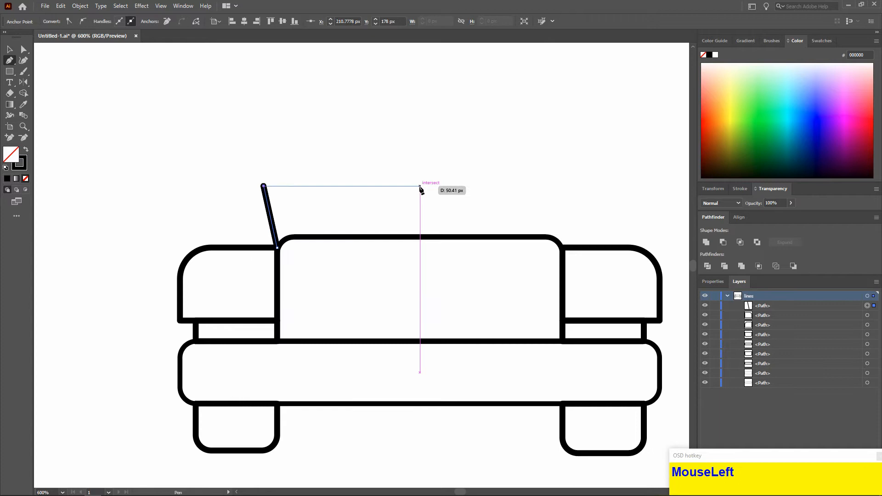
{"action": "left_click", "coordinate": [420, 187]}
{"action": "left_click", "coordinate": [420, 284]}
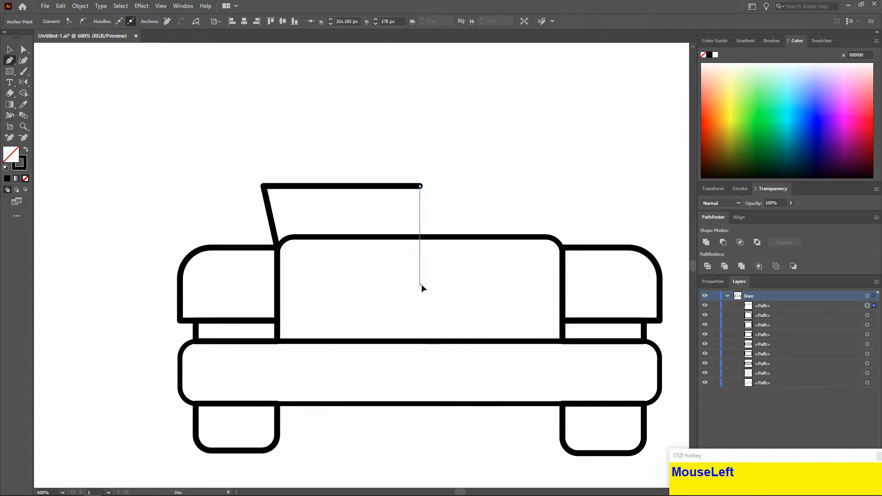
{"action": "left_click", "coordinate": [271, 249]}
{"action": "key", "text": "v"}
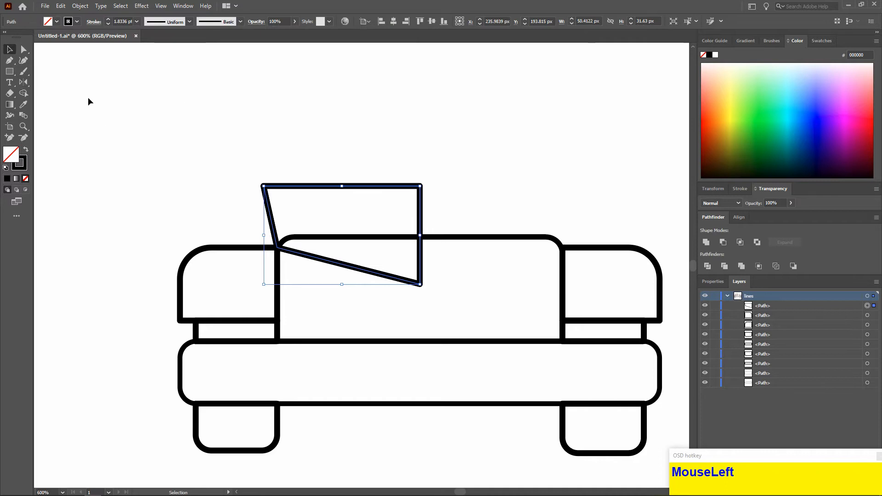
- Reflect a copy of the four-sided shape horizontally and place it against the original's centre edge
{"action": "left_click", "coordinate": [23, 81]}
{"action": "left_click", "coordinate": [469, 191], "text": "alt"}
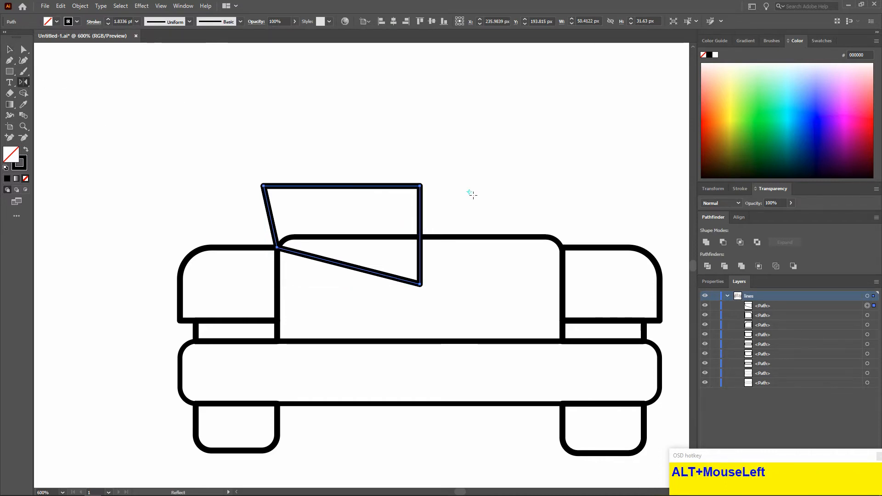
{"action": "left_click", "coordinate": [276, 300]}
{"action": "left_click", "coordinate": [11, 50]}
{"action": "left_click_drag", "start_coordinate": [520, 212], "coordinate": [419, 207]}
- Unite the two mirrored halves with Pathfinder and delete the leftover anchor points on the centre line
{"action": "left_click_drag", "start_coordinate": [383, 208], "coordinate": [441, 219]}
{"action": "left_click", "coordinate": [706, 242]}
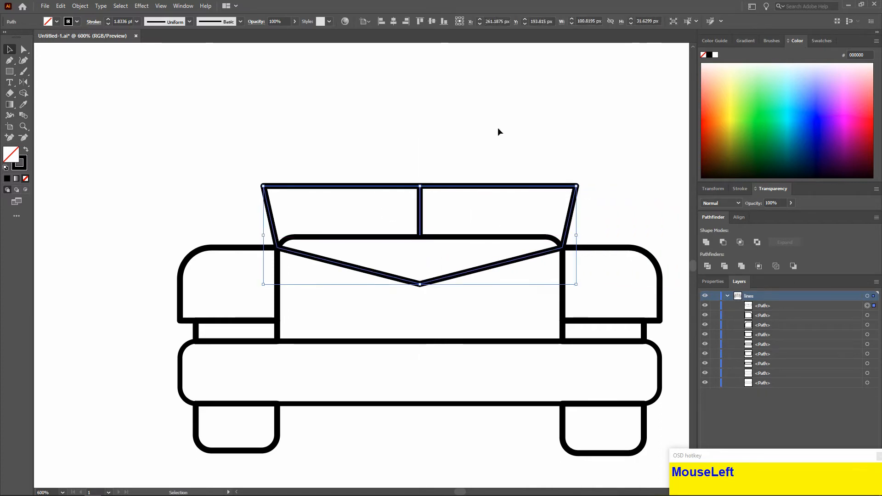
{"action": "scroll", "coordinate": [432, 216], "scroll_direction": "down", "scroll_amount": 4}
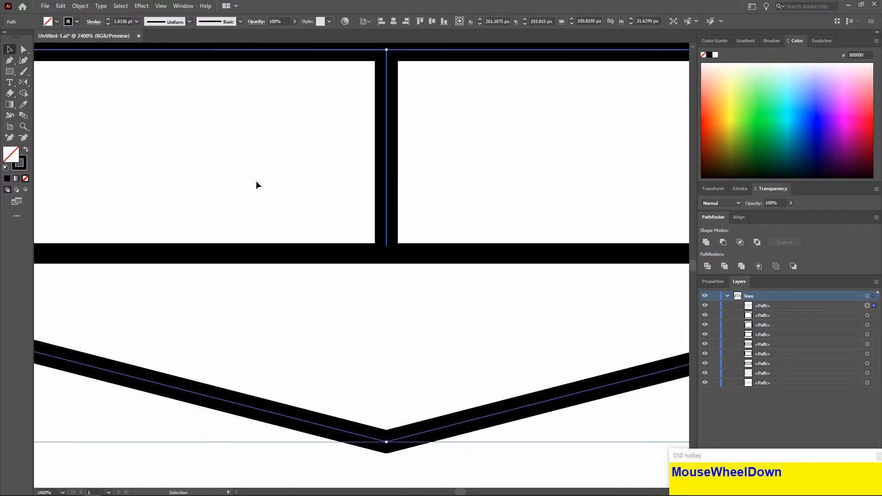
{"action": "left_click", "coordinate": [24, 50]}
{"action": "left_click", "coordinate": [24, 137]}
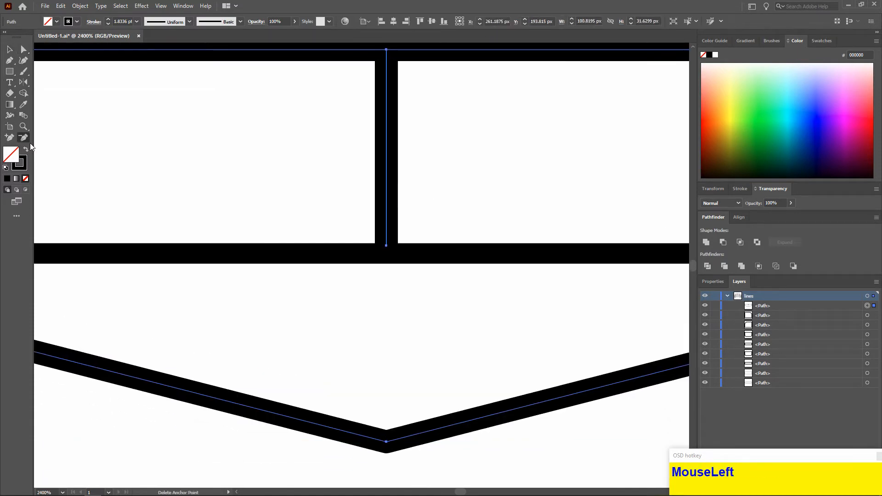
{"action": "left_click", "coordinate": [386, 248]}
{"action": "scroll", "coordinate": [388, 252], "scroll_direction": "up", "scroll_amount": 2}
{"action": "left_click", "coordinate": [386, 123]}
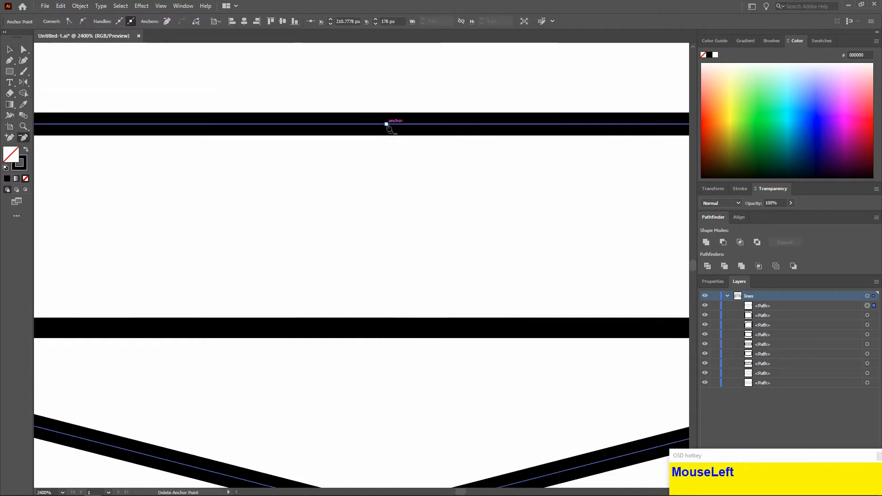
{"action": "left_click", "coordinate": [518, 264]}
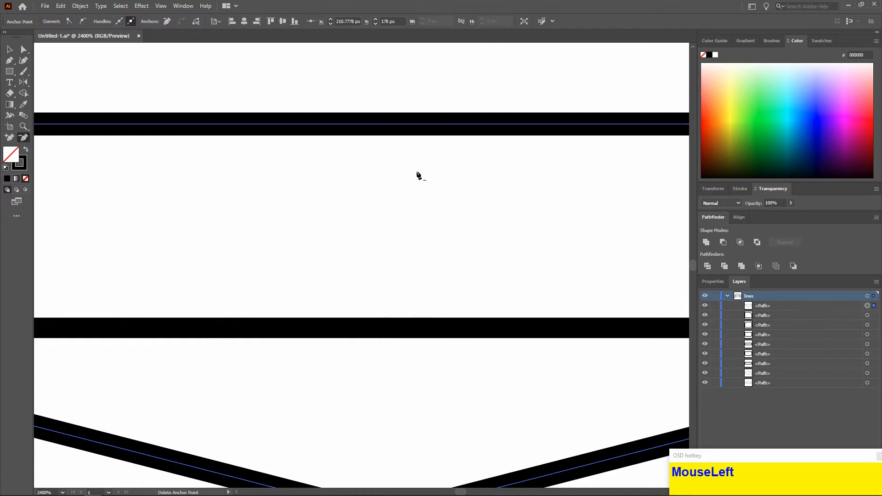
- Remove the V-shaped part of the united shape that overlaps the central panel with the Shape Builder
{"action": "scroll", "coordinate": [416, 169], "scroll_direction": "down", "scroll_amount": 6}
{"action": "scroll", "coordinate": [413, 163], "scroll_direction": "up", "scroll_amount": 1}
{"action": "left_click", "coordinate": [9, 49]}
{"action": "left_click", "coordinate": [281, 186]}
{"action": "scroll", "coordinate": [281, 186], "scroll_direction": "up", "scroll_amount": 2}
{"action": "left_click_drag", "start_coordinate": [433, 266], "coordinate": [454, 250]}
{"action": "left_click", "coordinate": [378, 220], "text": "shift"}
{"action": "key", "text": "shift+m"}
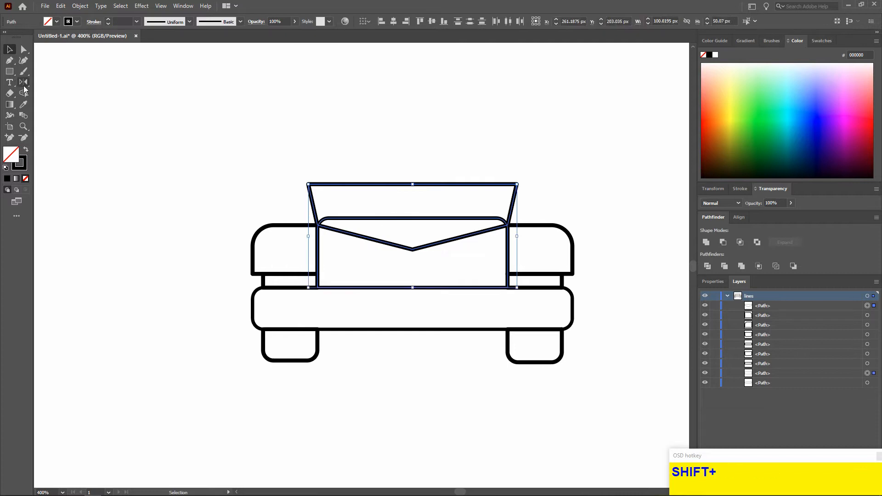
{"action": "left_click", "coordinate": [404, 266]}
{"action": "left_click", "coordinate": [10, 49]}
{"action": "left_click", "coordinate": [218, 151]}
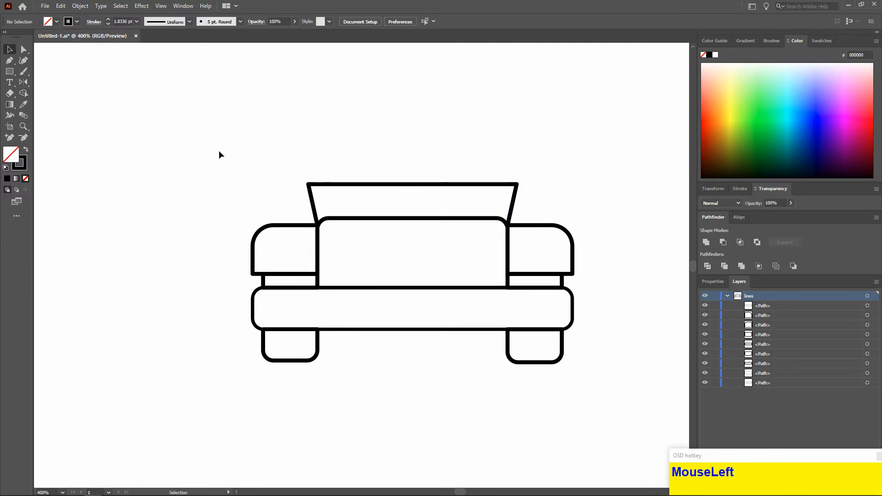
- Round the two top corners of the hood shape above the central panel to a radius of about 3.9 px
{"action": "scroll", "coordinate": [220, 152], "scroll_direction": "left", "scroll_amount": 1}
{"action": "scroll", "coordinate": [221, 153], "scroll_direction": "down", "scroll_amount": 2}
{"action": "scroll", "coordinate": [435, 143], "scroll_direction": "left", "scroll_amount": 2}
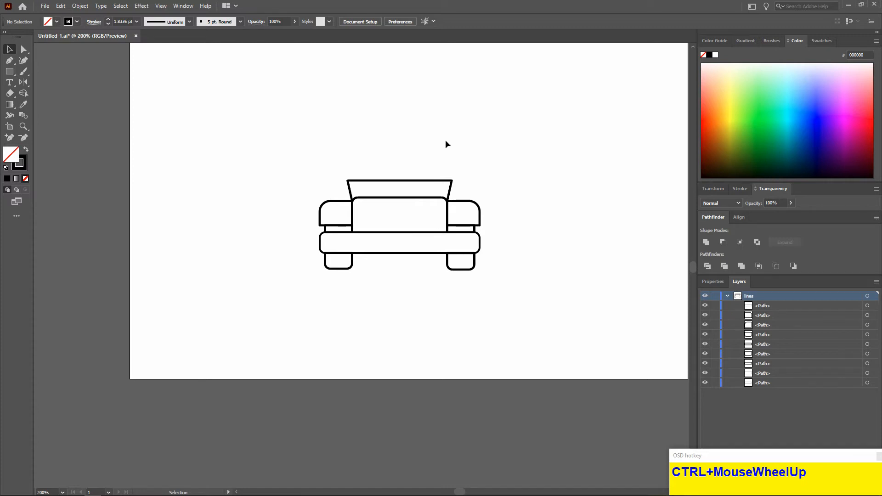
{"action": "scroll", "coordinate": [440, 167], "scroll_direction": "right", "scroll_amount": 1}
{"action": "left_click", "coordinate": [373, 182], "text": "alt"}
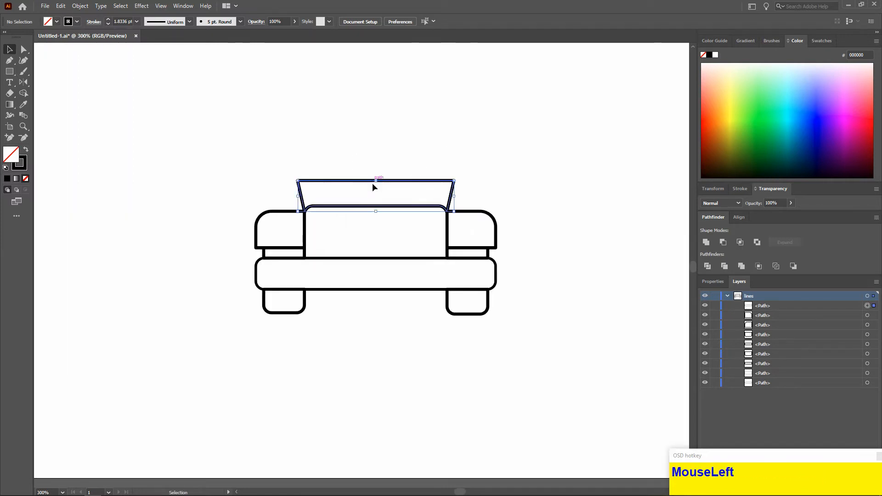
{"action": "scroll", "coordinate": [381, 183], "scroll_direction": "up", "scroll_amount": 2}
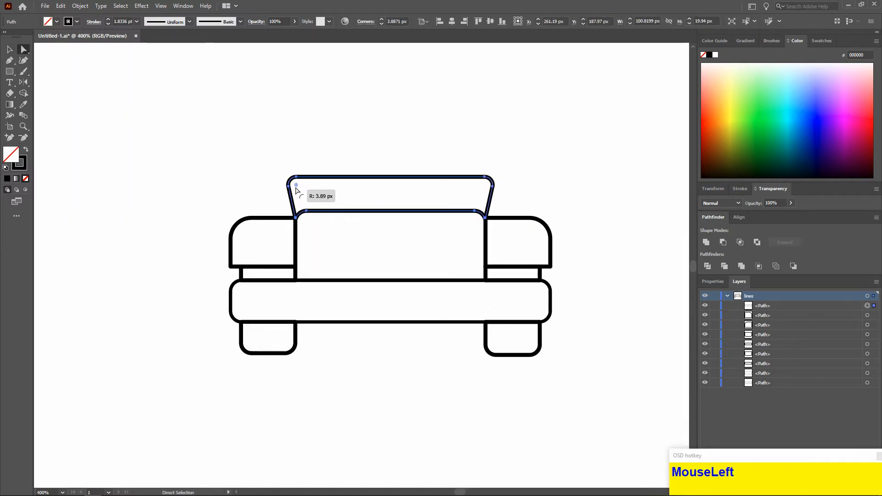
{"action": "left_click", "coordinate": [217, 190]}
- Draw a rectangle about 99 px wide overlapping the top of the hood shape and extend its upper edge upward
{"action": "scroll", "coordinate": [219, 190], "scroll_direction": "up", "scroll_amount": 1}
{"action": "scroll", "coordinate": [225, 190], "scroll_direction": "left", "scroll_amount": 1}
{"action": "scroll", "coordinate": [248, 194], "scroll_direction": "up", "scroll_amount": 2}
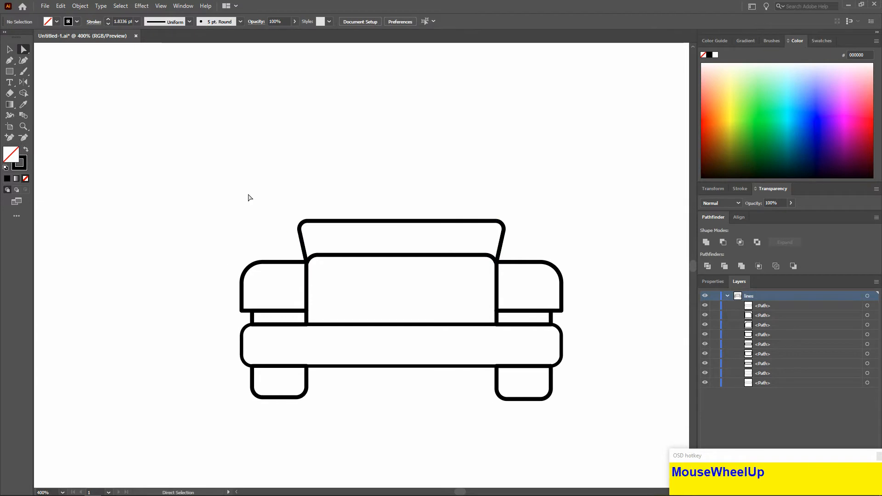
{"action": "left_click", "coordinate": [9, 71]}
{"action": "left_click_drag", "start_coordinate": [299, 185], "coordinate": [506, 248]}
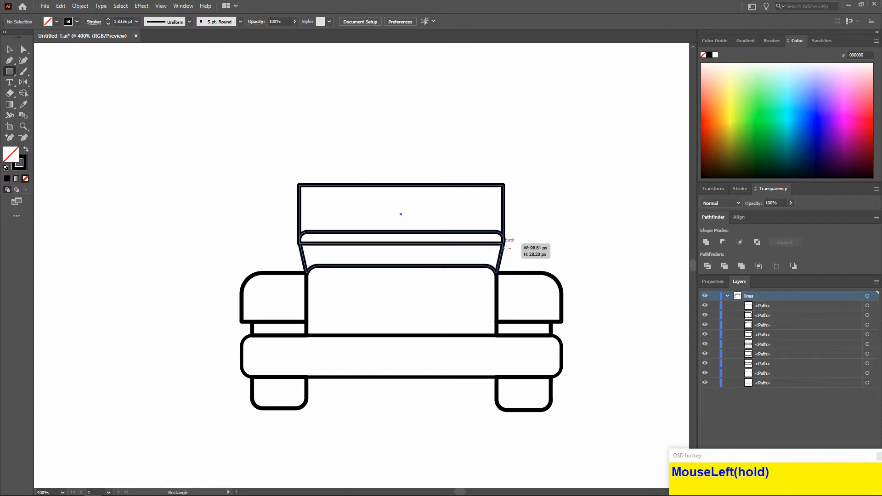
{"action": "left_click_drag", "start_coordinate": [505, 248], "coordinate": [505, 248]}
{"action": "left_click_drag", "start_coordinate": [405, 189], "coordinate": [407, 169]}
{"action": "left_click", "coordinate": [9, 49]}
{"action": "left_click", "coordinate": [125, 116]}
- Delete the bottom edge of the upper rectangle, leaving an open path
{"action": "scroll", "coordinate": [222, 136], "scroll_direction": "left", "scroll_amount": 1}
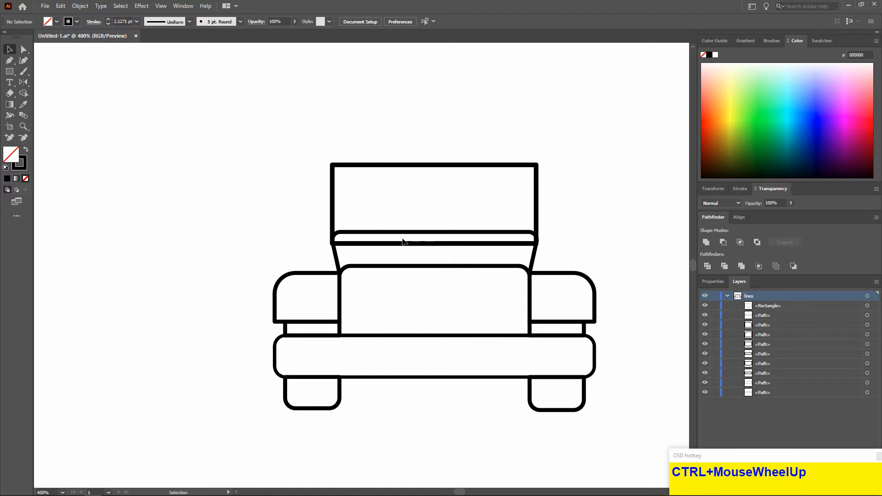
{"action": "left_click", "coordinate": [394, 253]}
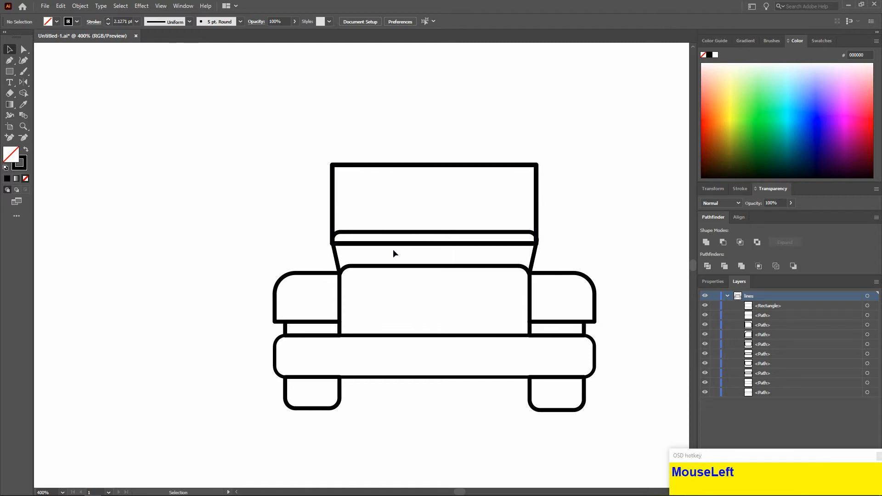
{"action": "left_click", "coordinate": [422, 244]}
{"action": "key", "text": "Delete"}
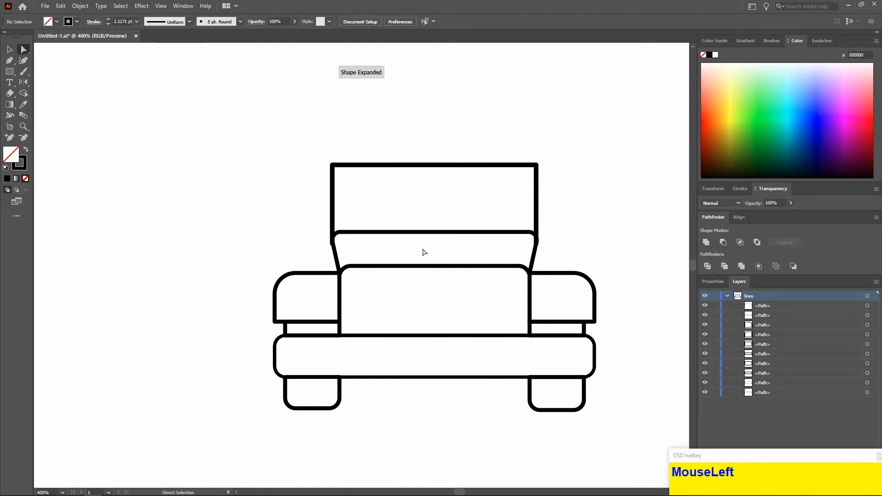
- Move the two open lower ends of the upper frame onto the outer corners of the hood shape
{"action": "scroll", "coordinate": [308, 245], "scroll_direction": "up", "scroll_amount": 3, "text": "alt"}
{"action": "left_click_drag", "start_coordinate": [378, 247], "coordinate": [379, 243]}
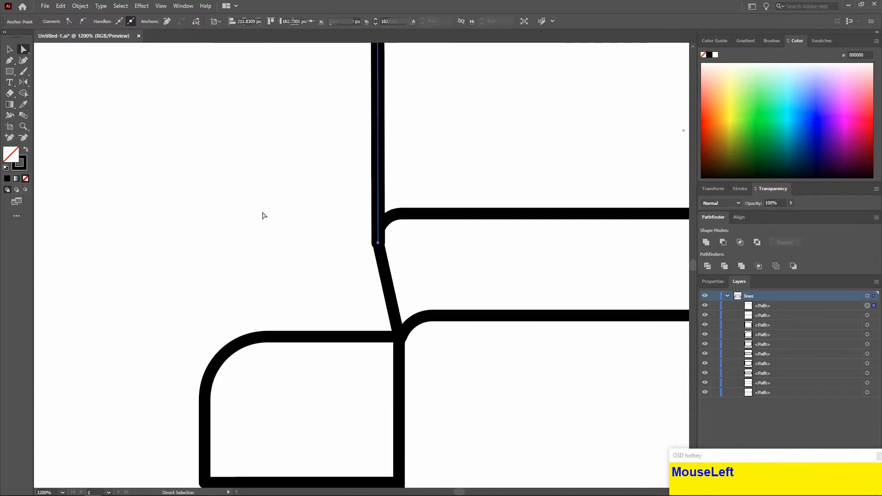
{"action": "scroll", "coordinate": [529, 223], "scroll_direction": "down", "scroll_amount": 2, "text": "alt"}
{"action": "left_click_drag", "start_coordinate": [510, 203], "coordinate": [511, 200]}
{"action": "scroll", "coordinate": [555, 208], "scroll_direction": "down", "scroll_amount": 2, "text": "alt"}
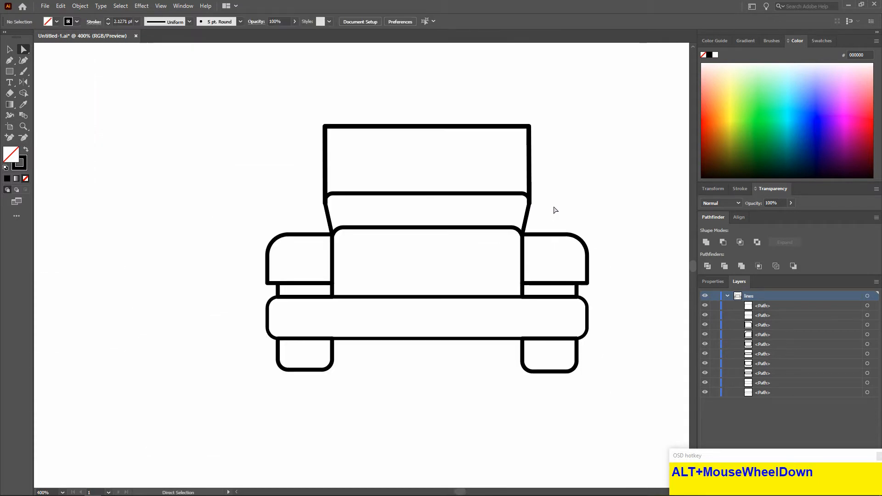
- Move the upper frame's two top corners inward by equal amounts to slope its sides
{"action": "scroll", "coordinate": [555, 199], "scroll_direction": "up", "scroll_amount": 1}
{"action": "left_click_drag", "start_coordinate": [285, 132], "coordinate": [310, 151]}
{"action": "scroll", "coordinate": [306, 126], "scroll_direction": "right", "scroll_amount": 1, "text": "ctrl"}
{"action": "left_click", "coordinate": [303, 148]}
{"action": "left_click_drag", "start_coordinate": [507, 149], "coordinate": [501, 151]}
{"action": "left_click", "coordinate": [589, 199]}
{"action": "scroll", "coordinate": [579, 195], "scroll_direction": "down", "scroll_amount": 3, "text": "alt"}
{"action": "scroll", "coordinate": [576, 195], "scroll_direction": "up", "scroll_amount": 2, "text": "alt"}
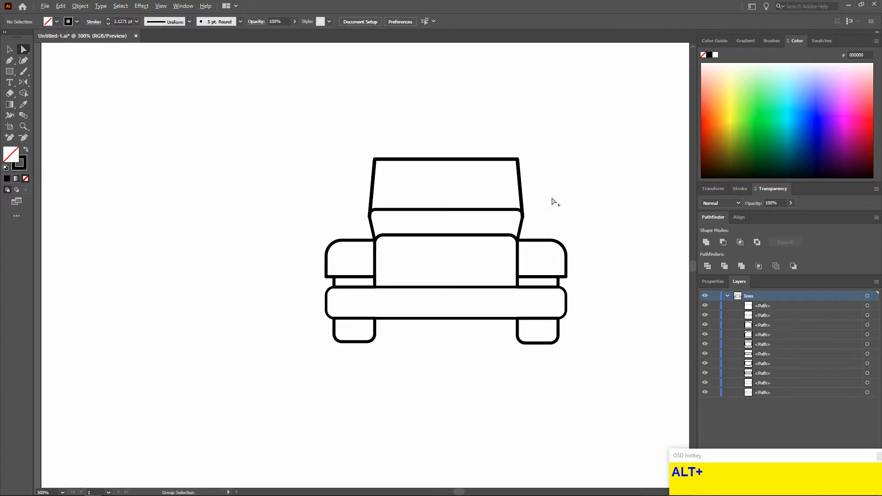
- Nudge both lower ends of the sloped frame upward to meet the hood outline
{"action": "scroll", "coordinate": [507, 226], "scroll_direction": "up", "scroll_amount": 2, "text": "alt"}
{"action": "scroll", "coordinate": [232, 209], "scroll_direction": "up", "scroll_amount": 1, "text": "alt"}
{"action": "left_click_drag", "start_coordinate": [230, 210], "coordinate": [231, 201]}
{"action": "left_click", "coordinate": [316, 223]}
{"action": "left_click_drag", "start_coordinate": [641, 212], "coordinate": [639, 205]}
{"action": "scroll", "coordinate": [524, 221], "scroll_direction": "down", "scroll_amount": 3}
{"action": "left_click", "coordinate": [596, 199]}
{"action": "scroll", "coordinate": [594, 197], "scroll_direction": "up", "scroll_amount": 1}
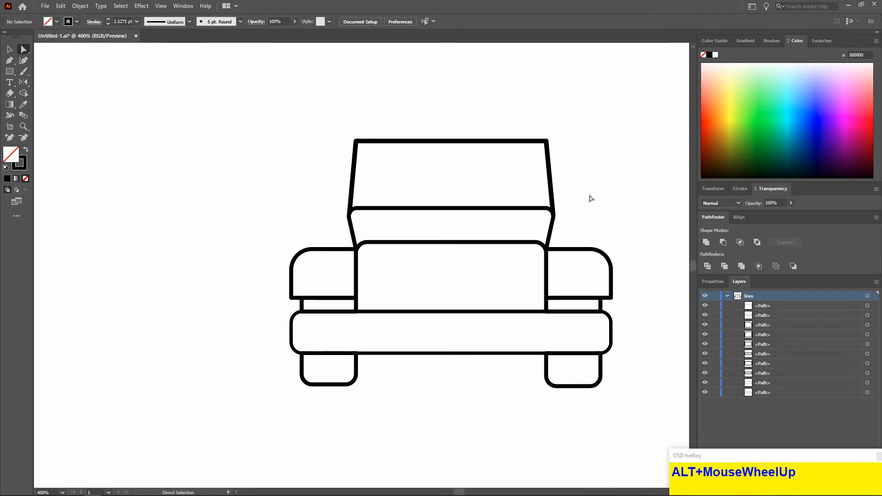
- Draw a window rectangle inside the upper frame and shift it slightly to centre it
{"action": "scroll", "coordinate": [579, 200], "scroll_direction": "up", "scroll_amount": 1}
{"action": "scroll", "coordinate": [510, 206], "scroll_direction": "right", "scroll_amount": 1}
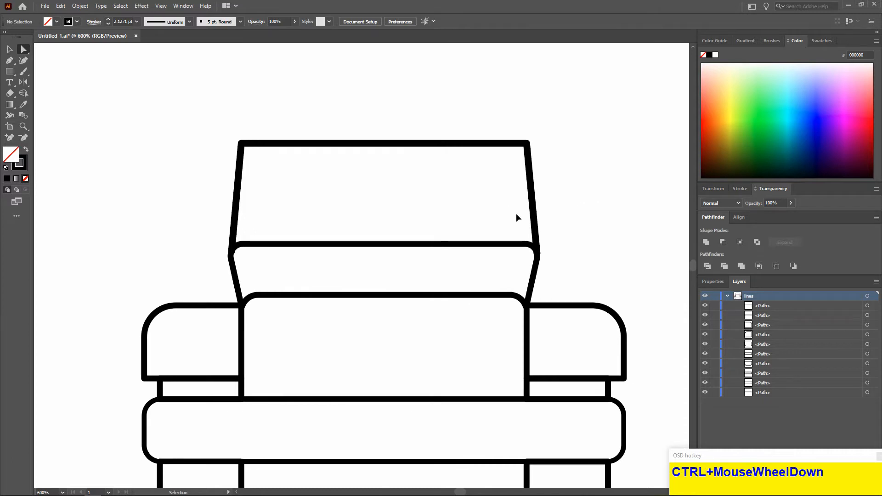
{"action": "left_click", "coordinate": [9, 71]}
{"action": "left_click_drag", "start_coordinate": [250, 154], "coordinate": [526, 236]}
{"action": "left_click", "coordinate": [9, 49]}
{"action": "left_click_drag", "start_coordinate": [329, 158], "coordinate": [326, 157]}
- Move the window rectangle's two top corners inward to follow the sloped frame
{"action": "left_click", "coordinate": [23, 49]}
{"action": "left_click_drag", "start_coordinate": [248, 154], "coordinate": [254, 156]}
{"action": "left_click_drag", "start_coordinate": [521, 156], "coordinate": [515, 156]}
{"action": "left_click", "coordinate": [131, 122]}
- Round the top corners of both the upper frame and the window inside it
{"action": "scroll", "coordinate": [142, 125], "scroll_direction": "down", "scroll_amount": 2, "text": "alt"}
{"action": "scroll", "coordinate": [150, 125], "scroll_direction": "up", "scroll_amount": 2, "text": "alt"}
{"action": "left_click_drag", "start_coordinate": [147, 111], "coordinate": [490, 181]}
{"action": "scroll", "coordinate": [313, 168], "scroll_direction": "up", "scroll_amount": 1, "text": "alt"}
{"action": "left_click_drag", "start_coordinate": [214, 147], "coordinate": [218, 151]}
{"action": "left_click", "coordinate": [182, 100]}
{"action": "scroll", "coordinate": [177, 103], "scroll_direction": "down", "scroll_amount": 3, "text": "alt"}
{"action": "scroll", "coordinate": [175, 103], "scroll_direction": "left", "scroll_amount": 1, "text": "ctrl"}
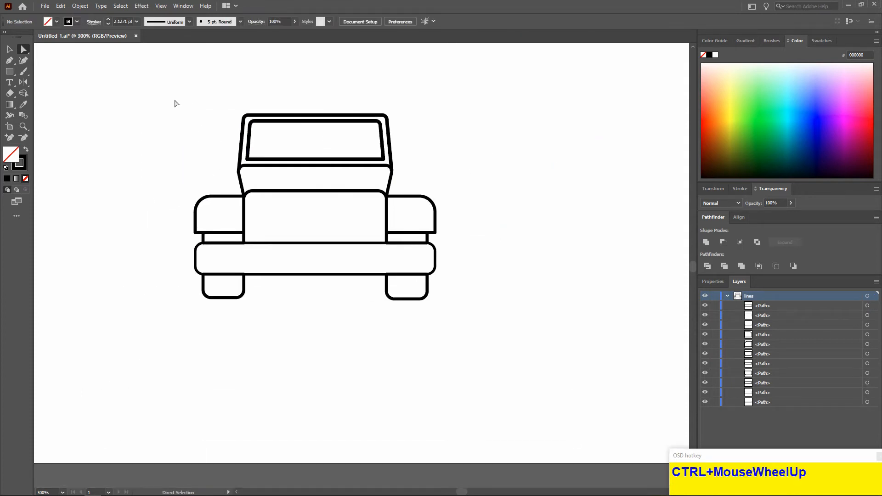
{"action": "scroll", "coordinate": [181, 112], "scroll_direction": "up", "scroll_amount": 2}
{"action": "scroll", "coordinate": [183, 112], "scroll_direction": "up", "scroll_amount": 1}
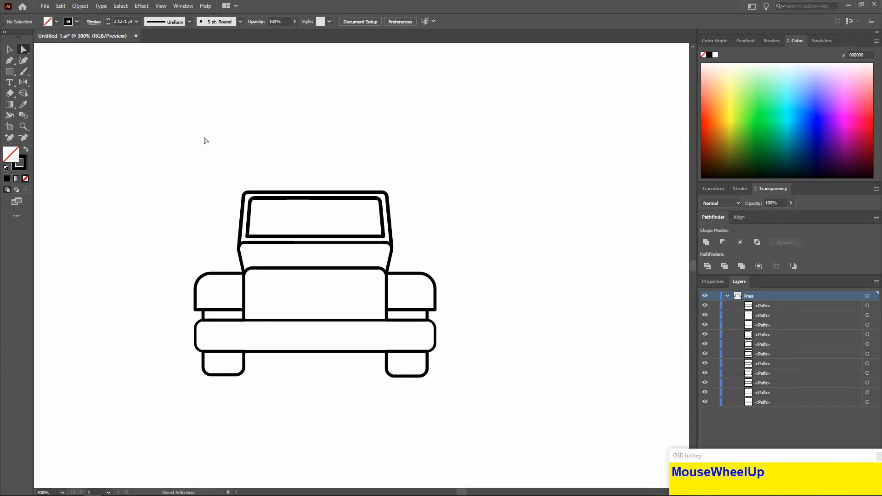
{"action": "mouse_move", "coordinate": [264, 170]}
{"action": "left_mouse_down"}
{"action": "mouse_move", "coordinate": [309, 197]}
{"action": "mouse_move", "coordinate": [315, 188]}
{"action": "left_mouse_up"}
{"action": "left_click", "coordinate": [10, 49]}
{"action": "left_click", "coordinate": [545, 227]}
{"action": "scroll", "coordinate": [545, 226], "scroll_direction": "left", "scroll_amount": 3}
{"action": "scroll", "coordinate": [557, 226], "scroll_direction": "up", "scroll_amount": 1}
{"action": "left_click", "coordinate": [390, 270]}
{"action": "scroll", "coordinate": [395, 285], "scroll_direction": "up", "scroll_amount": 1}
{"action": "left_click", "coordinate": [412, 319]}
{"action": "scroll", "coordinate": [412, 318], "scroll_direction": "down", "scroll_amount": 2}
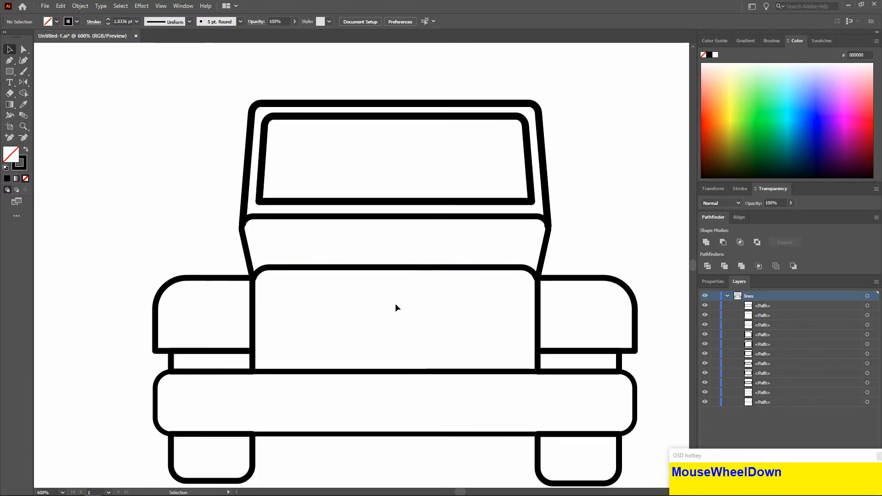
{"action": "scroll", "coordinate": [395, 304], "scroll_direction": "up", "scroll_amount": 1}
{"action": "scroll", "coordinate": [442, 326], "scroll_direction": "down", "scroll_amount": 3}
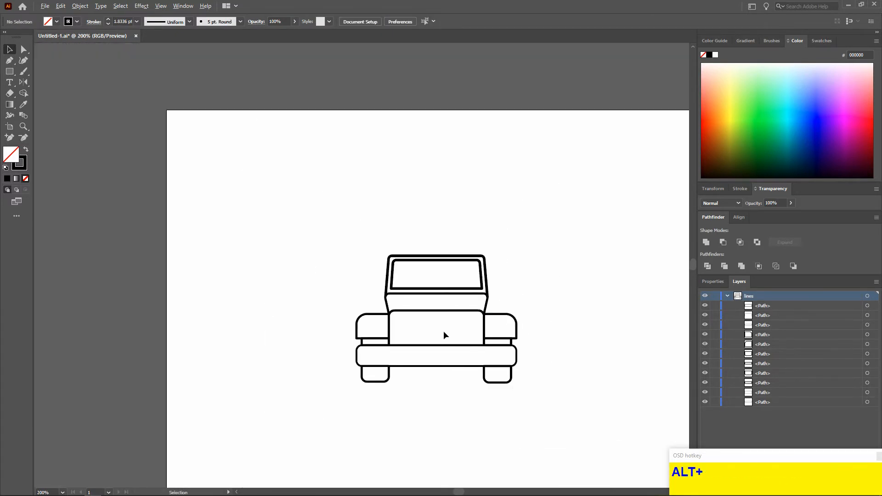
- Match the strokes of the window, upper frame and hood shape to the left fender's stroke with the Eyedropper
{"action": "scroll", "coordinate": [443, 331], "scroll_direction": "up", "scroll_amount": 2}
{"action": "left_click", "coordinate": [386, 212]}
{"action": "left_click", "coordinate": [23, 104]}
{"action": "left_click", "coordinate": [315, 300]}
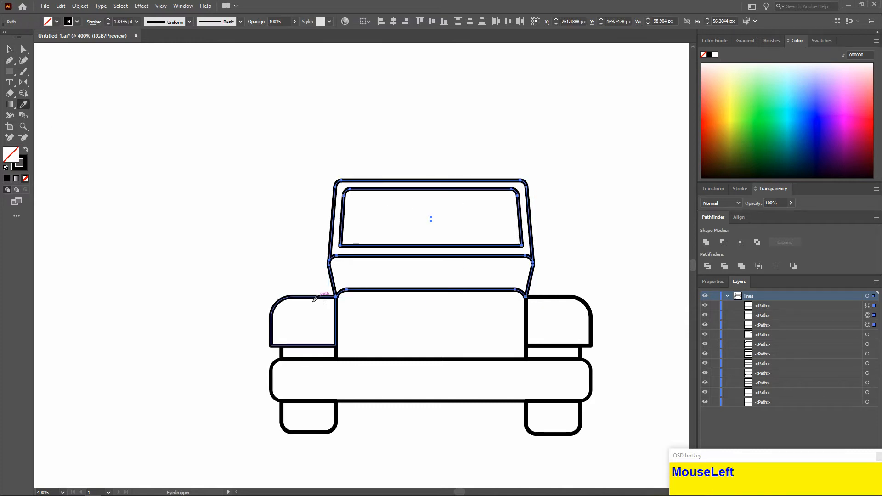
{"action": "left_click", "coordinate": [9, 50]}
{"action": "left_click", "coordinate": [270, 167]}
- Draw a narrow grille slot about 8.3 px wide and 20.3 px tall in the central panel and fully round its corners, radius about 4.15 px
{"action": "scroll", "coordinate": [275, 174], "scroll_direction": "down", "scroll_amount": 1}
{"action": "scroll", "coordinate": [289, 187], "scroll_direction": "left", "scroll_amount": 1}
{"action": "scroll", "coordinate": [471, 327], "scroll_direction": "up", "scroll_amount": 3}
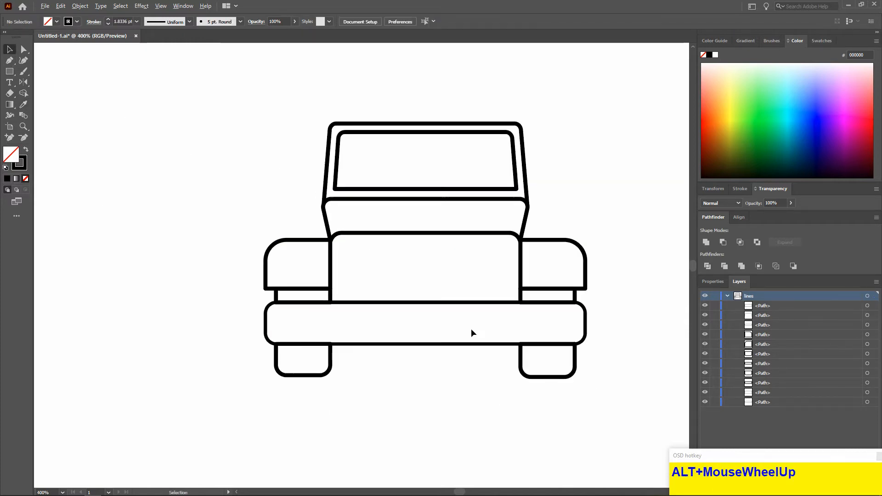
{"action": "scroll", "coordinate": [473, 324], "scroll_direction": "up", "scroll_amount": 2}
{"action": "scroll", "coordinate": [446, 296], "scroll_direction": "down", "scroll_amount": 1}
{"action": "left_click", "coordinate": [9, 72]}
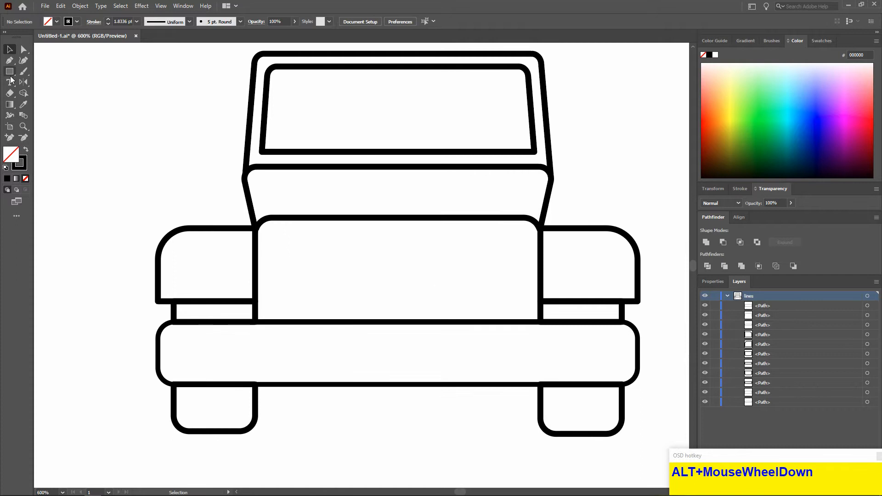
{"action": "left_click_drag", "start_coordinate": [288, 239], "coordinate": [317, 305]}
{"action": "left_click", "coordinate": [10, 50]}
{"action": "left_click", "coordinate": [192, 184]}
{"action": "left_click_drag", "start_coordinate": [295, 248], "coordinate": [1, 122]}
{"action": "key", "text": "a"}
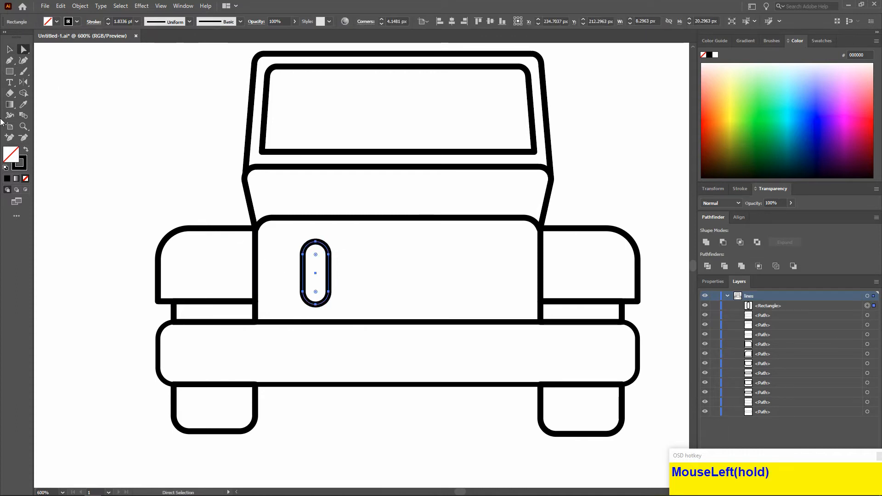
- Duplicate the grille slot into a row of six across the central panel and stretch the slots to about 23.7 px tall
{"action": "left_click", "coordinate": [11, 48]}
{"action": "left_click", "coordinate": [196, 221]}
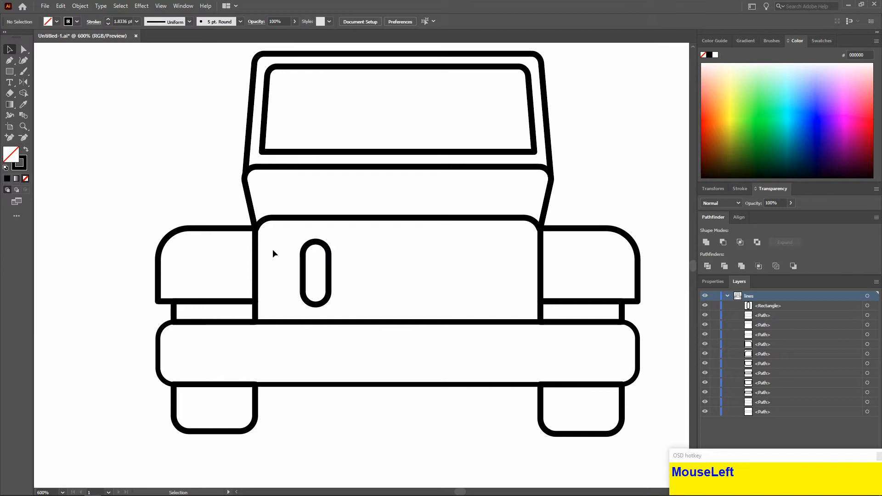
{"action": "left_click", "coordinate": [303, 253]}
{"action": "mouse_move", "coordinate": [316, 241]}
{"action": "left_mouse_down"}
{"action": "mouse_move", "coordinate": [316, 231]}
{"action": "mouse_move", "coordinate": [331, 258]}
{"action": "mouse_move", "coordinate": [366, 263]}
{"action": "left_mouse_up"}
{"action": "left_click", "coordinate": [345, 239]}
{"action": "left_click_drag", "start_coordinate": [392, 265], "coordinate": [295, 281]}
{"action": "left_click_drag", "start_coordinate": [340, 274], "coordinate": [442, 277]}
{"action": "scroll", "coordinate": [459, 271], "scroll_direction": "right", "scroll_amount": 1}
{"action": "left_click", "coordinate": [582, 192]}
{"action": "scroll", "coordinate": [636, 129], "scroll_direction": "down", "scroll_amount": 1}
{"action": "scroll", "coordinate": [514, 214], "scroll_direction": "up", "scroll_amount": 1}
{"action": "left_click_drag", "start_coordinate": [316, 203], "coordinate": [497, 242]}
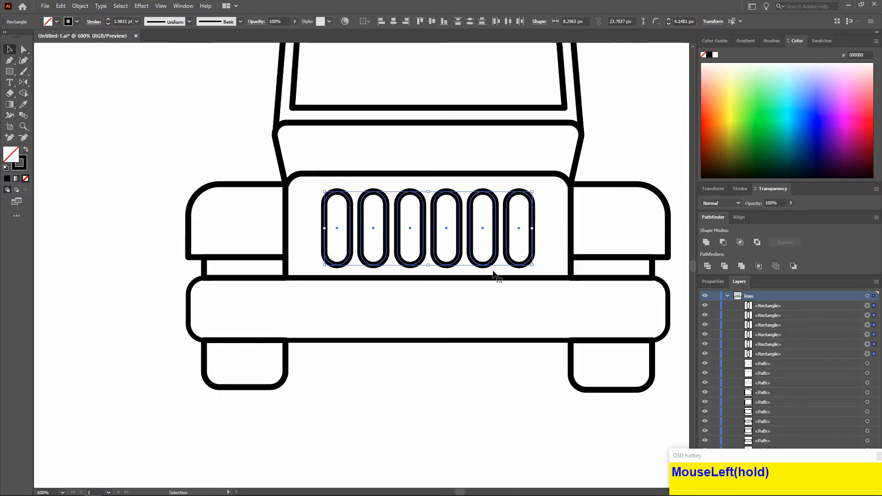
- Narrow the six grille slots to about 7.4 px each, centred in the panel, and match their strokes to the left fender's stroke
{"action": "left_click", "coordinate": [434, 355]}
{"action": "scroll", "coordinate": [434, 354], "scroll_direction": "down", "scroll_amount": 3}
{"action": "scroll", "coordinate": [438, 355], "scroll_direction": "up", "scroll_amount": 1}
{"action": "scroll", "coordinate": [440, 357], "scroll_direction": "up", "scroll_amount": 2}
{"action": "left_click_drag", "start_coordinate": [288, 205], "coordinate": [532, 284]}
{"action": "left_click_drag", "start_coordinate": [317, 250], "coordinate": [407, 245]}
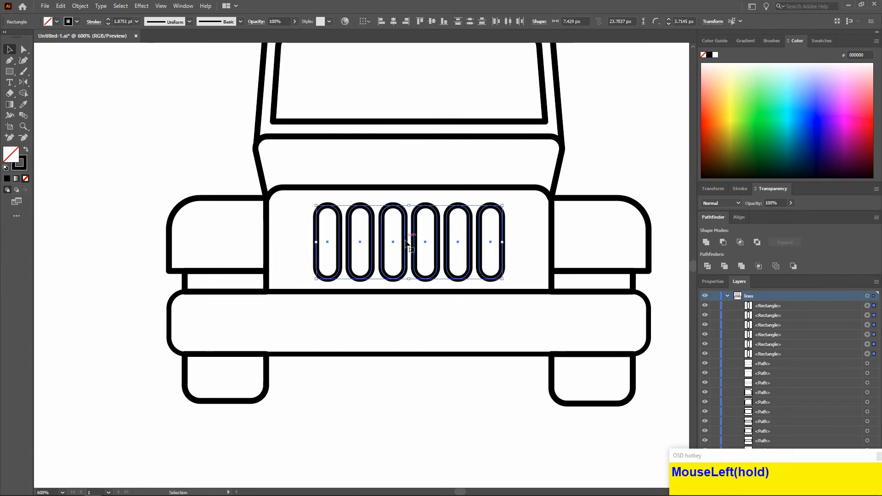
{"action": "left_click", "coordinate": [25, 107]}
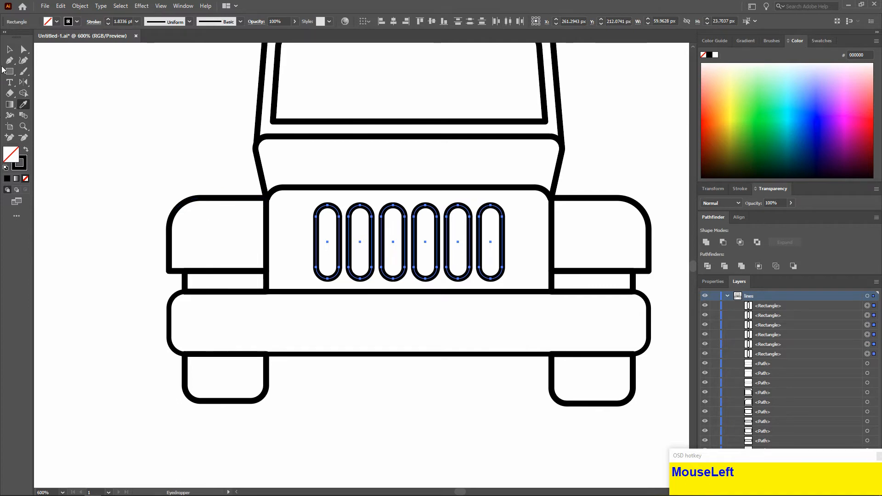
{"action": "left_click", "coordinate": [222, 196]}
- Draw a headlight circle about 10.1 px in diameter in the central panel's upper-left corner, beside the first grille slot
{"action": "scroll", "coordinate": [222, 196], "scroll_direction": "down", "scroll_amount": 1, "text": "alt"}
{"action": "scroll", "coordinate": [227, 197], "scroll_direction": "up", "scroll_amount": 2, "text": "alt"}
{"action": "right_click", "coordinate": [9, 72]}
{"action": "left_click", "coordinate": [42, 83]}
{"action": "scroll", "coordinate": [392, 270], "scroll_direction": "up", "scroll_amount": 2, "text": "alt"}
{"action": "left_click_drag", "start_coordinate": [244, 144], "coordinate": [308, 208]}
{"action": "left_click", "coordinate": [9, 49]}
{"action": "left_click", "coordinate": [289, 145]}
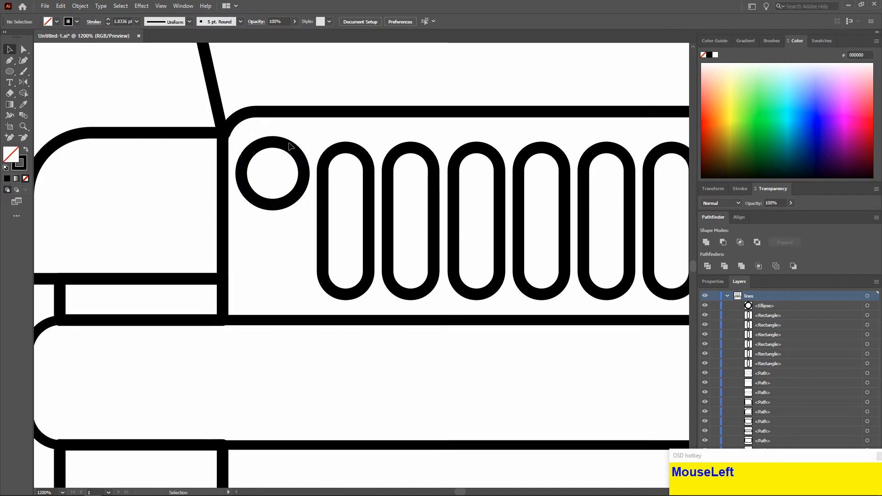
{"action": "left_click_drag", "start_coordinate": [290, 146], "coordinate": [286, 151]}
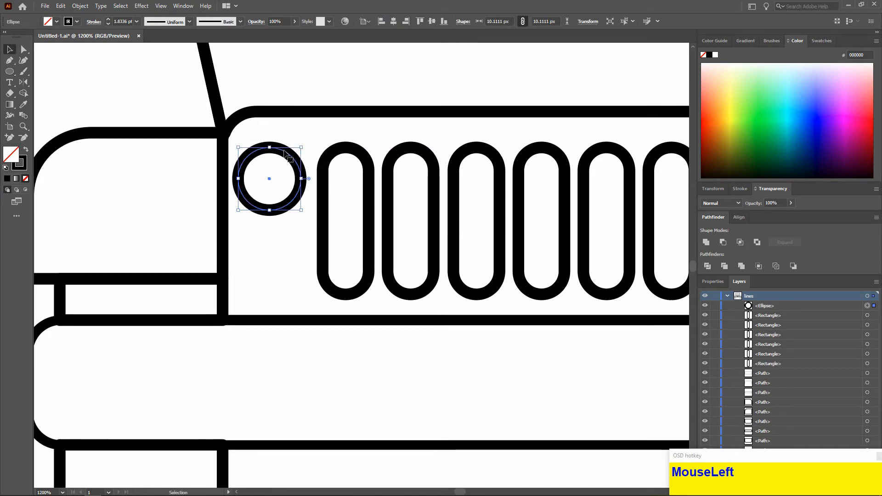
{"action": "left_click_drag", "start_coordinate": [260, 150], "coordinate": [263, 135]}
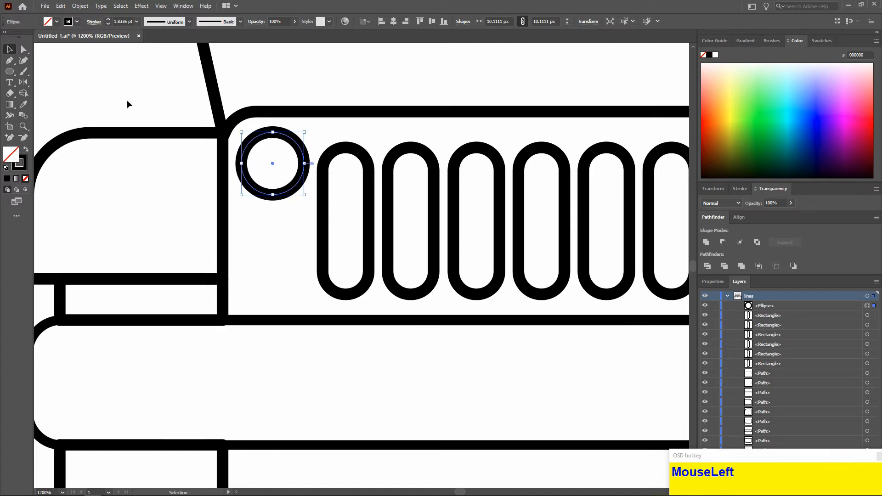
{"action": "left_click", "coordinate": [127, 100]}
- Copy the headlight circle horizontally to the upper-right corner of the central panel
{"action": "scroll", "coordinate": [132, 98], "scroll_direction": "down", "scroll_amount": 3}
{"action": "scroll", "coordinate": [183, 138], "scroll_direction": "up", "scroll_amount": 2}
{"action": "left_click_drag", "start_coordinate": [184, 135], "coordinate": [415, 135]}
- Draw a small circle in the central panel's lower-left corner and copy it level to the lower-right corner
{"action": "scroll", "coordinate": [547, 149], "scroll_direction": "down", "scroll_amount": 3}
{"action": "scroll", "coordinate": [226, 193], "scroll_direction": "up", "scroll_amount": 4}
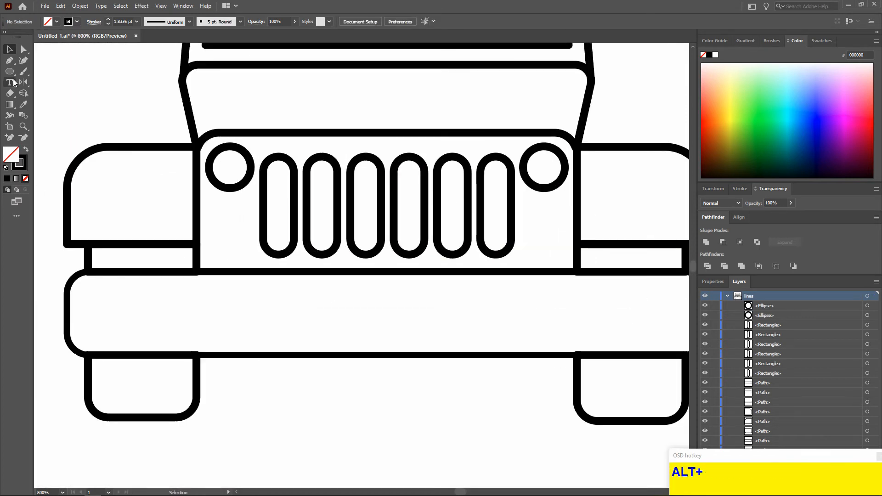
{"action": "left_click_drag", "start_coordinate": [212, 244], "coordinate": [228, 259]}
{"action": "left_click", "coordinate": [10, 49]}
{"action": "left_click", "coordinate": [223, 286]}
{"action": "left_click_drag", "start_coordinate": [219, 258], "coordinate": [560, 257]}
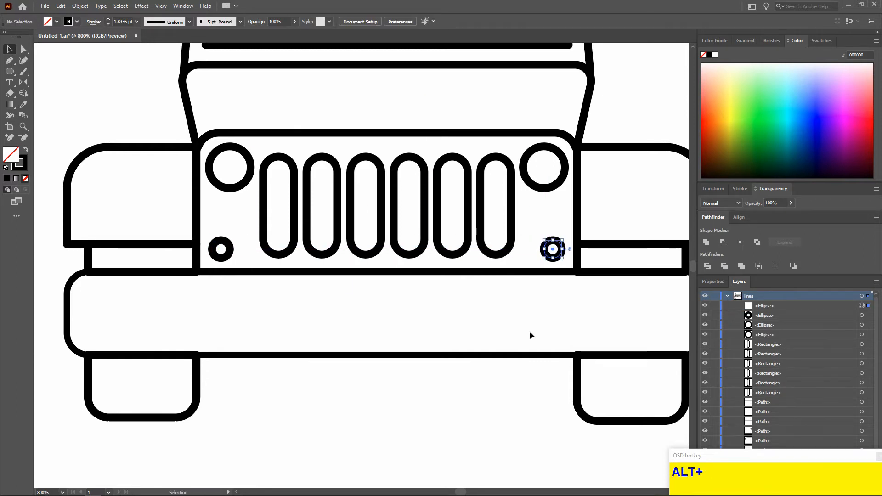
{"action": "left_click", "coordinate": [529, 330]}
- Draw an upright side-mirror rectangle left of the windshield frame and move its outer top corner inward
{"action": "scroll", "coordinate": [493, 369], "scroll_direction": "down", "scroll_amount": 1}
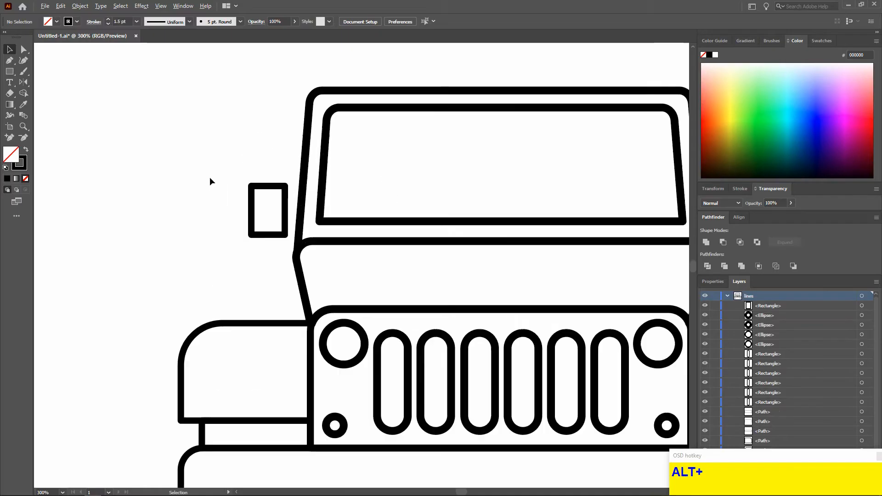
{"action": "scroll", "coordinate": [211, 182], "scroll_direction": "up", "scroll_amount": 1}
{"action": "left_click_drag", "start_coordinate": [279, 196], "coordinate": [288, 196]}
{"action": "left_click", "coordinate": [232, 194]}
{"action": "scroll", "coordinate": [231, 194], "scroll_direction": "down", "scroll_amount": 2}
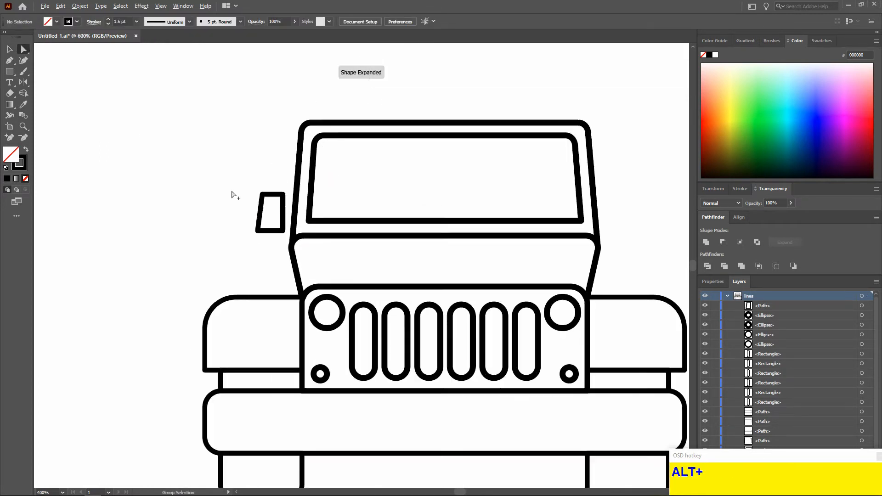
{"action": "scroll", "coordinate": [233, 193], "scroll_direction": "up", "scroll_amount": 1}
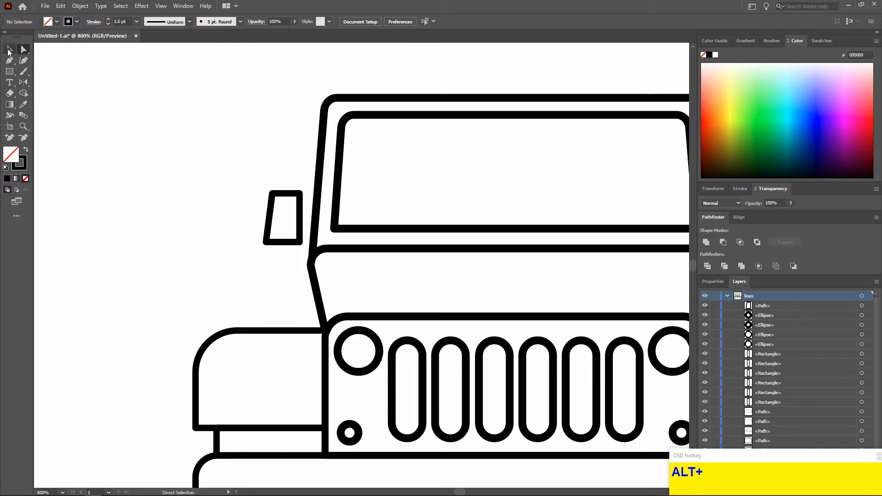
- Slightly round all corners of the left side-mirror shape
{"action": "left_click", "coordinate": [283, 222]}
{"action": "scroll", "coordinate": [270, 193], "scroll_direction": "up", "scroll_amount": 2}
{"action": "left_click_drag", "start_coordinate": [260, 199], "coordinate": [262, 202]}
{"action": "left_click", "coordinate": [9, 49]}
{"action": "left_click", "coordinate": [55, 73]}
- With the Pen tool, draw a horizontal mirror arm about 9.3 px long from the body and a short vertical stem up to the mirror
{"action": "scroll", "coordinate": [55, 76], "scroll_direction": "down", "scroll_amount": 1}
{"action": "left_click", "coordinate": [10, 60]}
{"action": "left_click", "coordinate": [334, 275]}
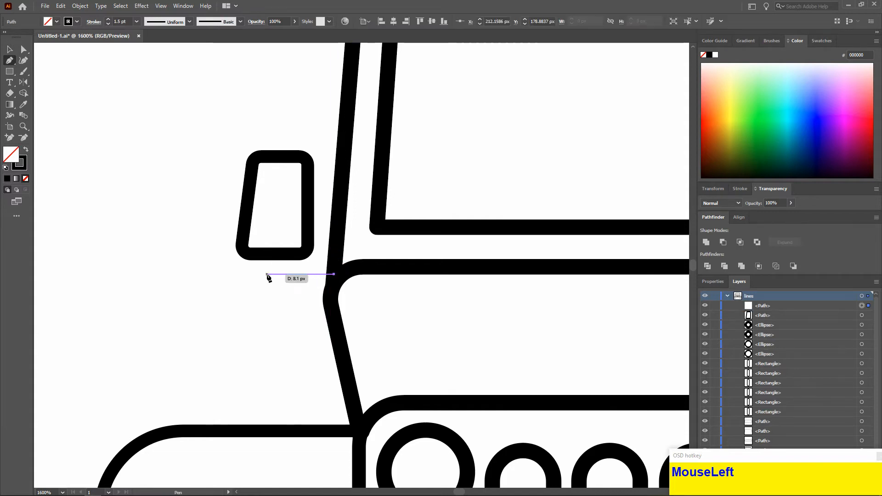
{"action": "left_click", "coordinate": [257, 275]}
{"action": "key", "text": "Escape"}
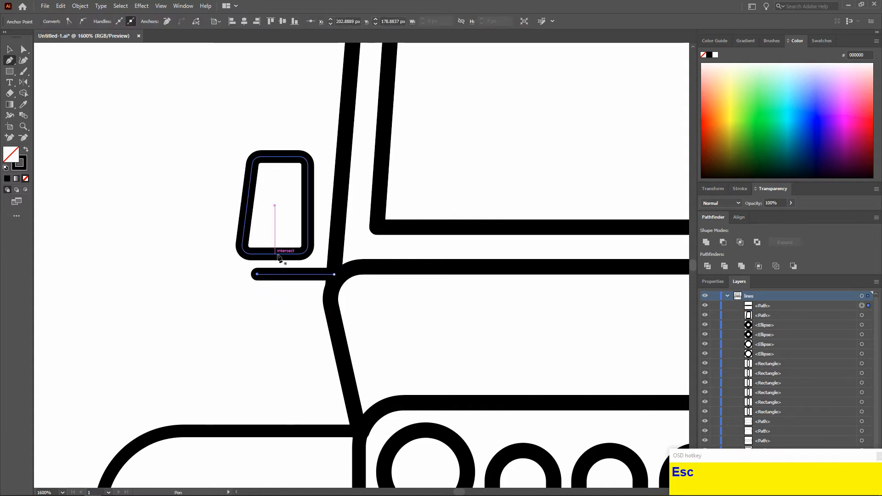
{"action": "left_click", "coordinate": [274, 254]}
{"action": "left_click", "coordinate": [274, 274]}
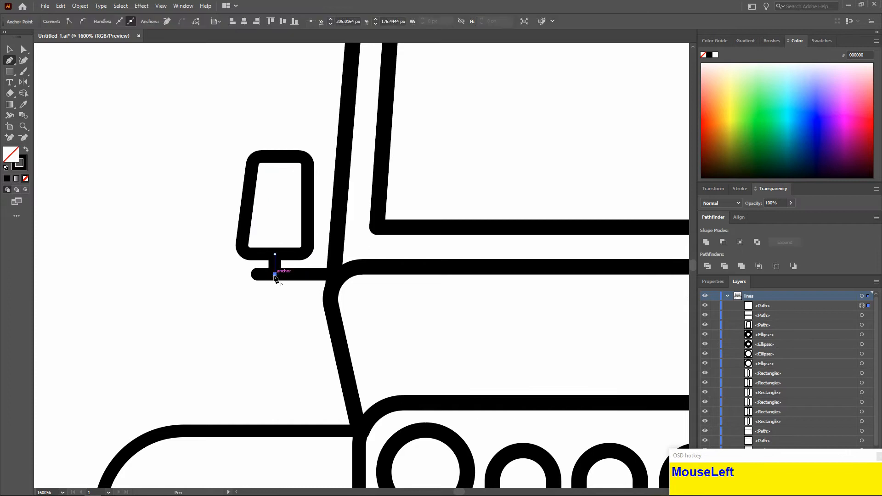
{"action": "left_click", "coordinate": [9, 49]}
{"action": "left_click", "coordinate": [87, 120]}
- Group the left mirror shape with its arm and stem
{"action": "scroll", "coordinate": [189, 173], "scroll_direction": "down", "scroll_amount": 3}
{"action": "scroll", "coordinate": [198, 174], "scroll_direction": "up", "scroll_amount": 2, "text": "alt"}
{"action": "left_click_drag", "start_coordinate": [188, 153], "coordinate": [259, 296]}
{"action": "key", "text": "ctrl+g"}
{"action": "left_click", "coordinate": [239, 263]}
{"action": "left_click", "coordinate": [253, 247]}
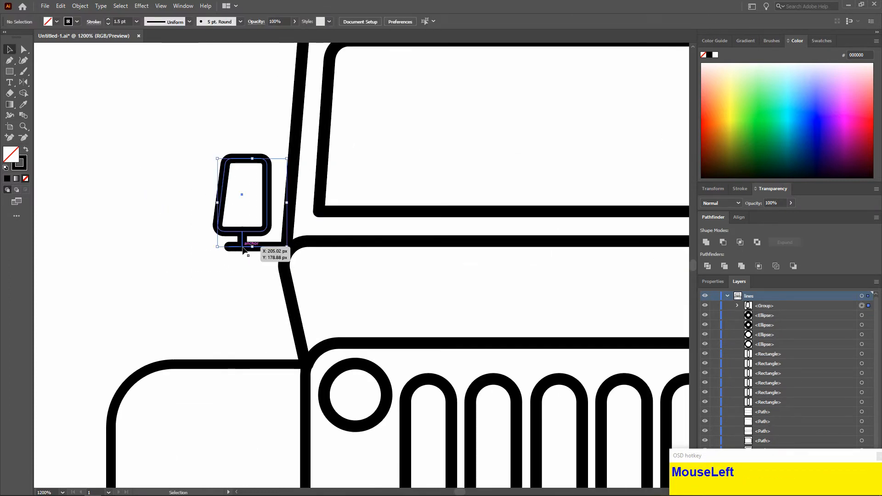
- Create a reflected copy of the mirror group and place it against the right side of the windshield frame
{"action": "scroll", "coordinate": [121, 178], "scroll_direction": "down", "scroll_amount": 2, "text": "alt"}
{"action": "left_click", "coordinate": [24, 82]}
{"action": "left_click", "coordinate": [256, 221], "text": "alt"}
{"action": "left_click", "coordinate": [276, 299]}
{"action": "left_click", "coordinate": [9, 49]}
{"action": "left_click_drag", "start_coordinate": [298, 225], "coordinate": [666, 216]}
{"action": "left_click", "coordinate": [577, 253]}
- Add four anchor points in two pairs along the left half of the hood's top edge
{"action": "scroll", "coordinate": [399, 269], "scroll_direction": "down", "scroll_amount": 3}
{"action": "scroll", "coordinate": [250, 248], "scroll_direction": "left", "scroll_amount": 2}
{"action": "scroll", "coordinate": [250, 248], "scroll_direction": "down", "scroll_amount": 1}
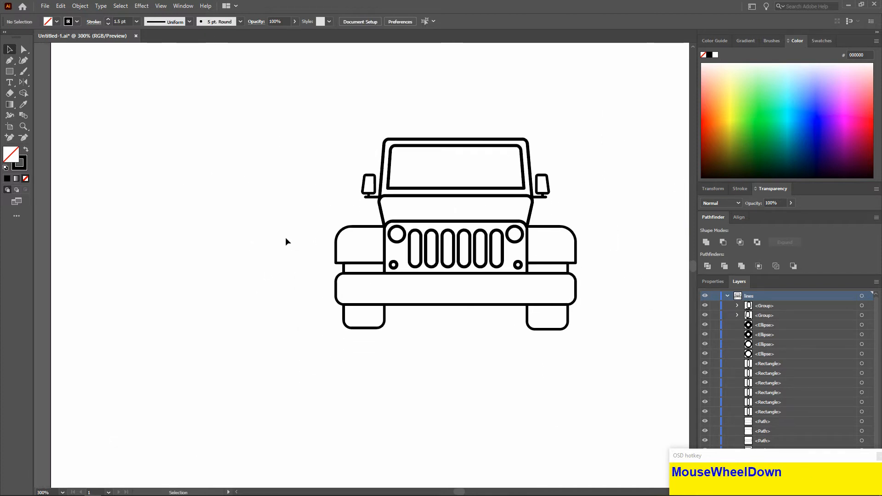
{"action": "scroll", "coordinate": [417, 374], "scroll_direction": "down", "scroll_amount": 1}
{"action": "scroll", "coordinate": [469, 368], "scroll_direction": "right", "scroll_amount": 1}
{"action": "scroll", "coordinate": [429, 204], "scroll_direction": "up", "scroll_amount": 2}
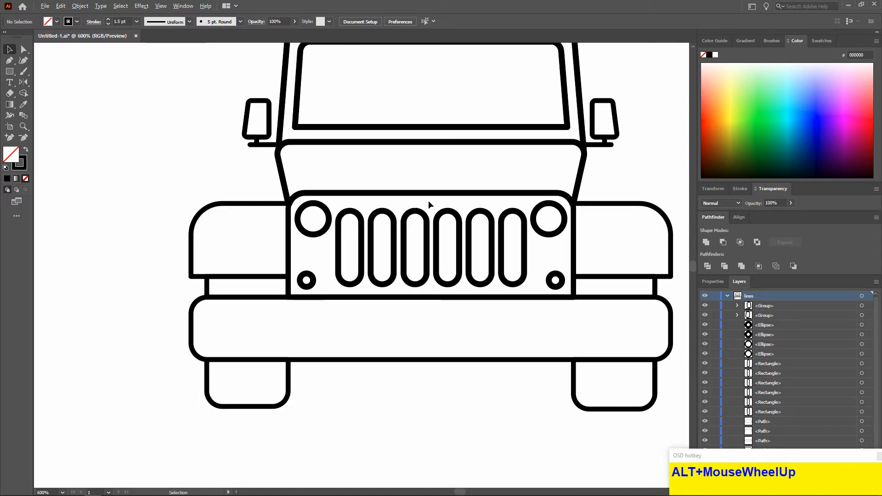
{"action": "scroll", "coordinate": [400, 144], "scroll_direction": "up", "scroll_amount": 1}
{"action": "left_click", "coordinate": [406, 184]}
{"action": "scroll", "coordinate": [406, 184], "scroll_direction": "up", "scroll_amount": 1}
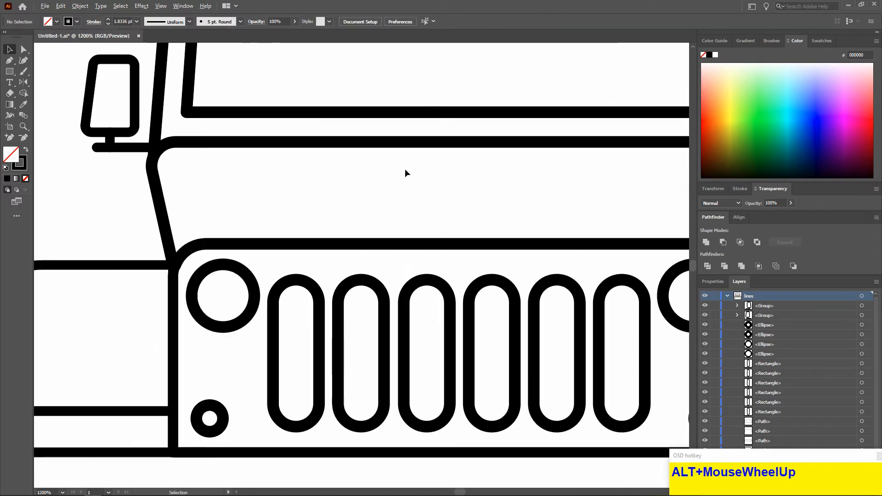
{"action": "right_click", "coordinate": [8, 60]}
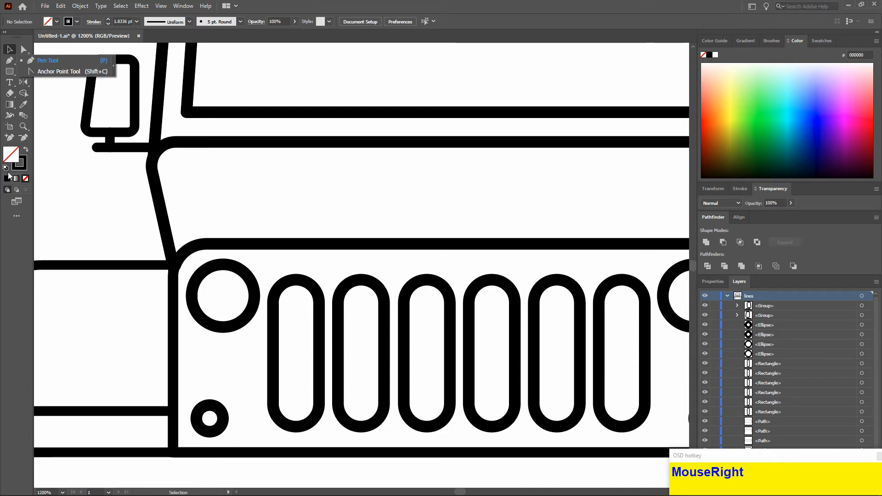
{"action": "left_click", "coordinate": [9, 137]}
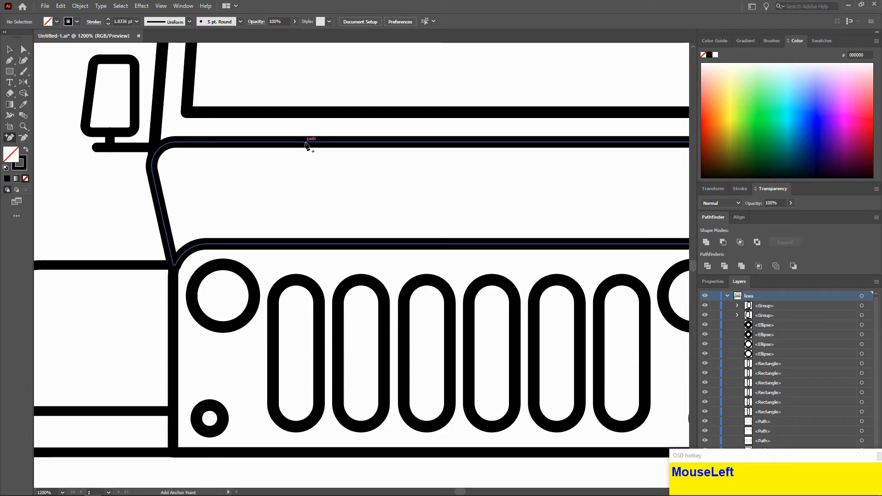
{"action": "left_click", "coordinate": [305, 142]}
{"action": "left_click", "coordinate": [324, 143]}
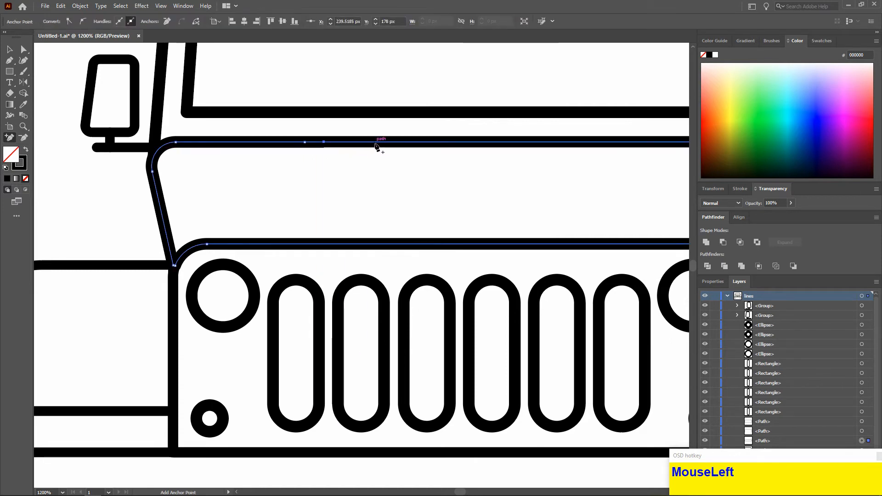
{"action": "left_click", "coordinate": [374, 143]}
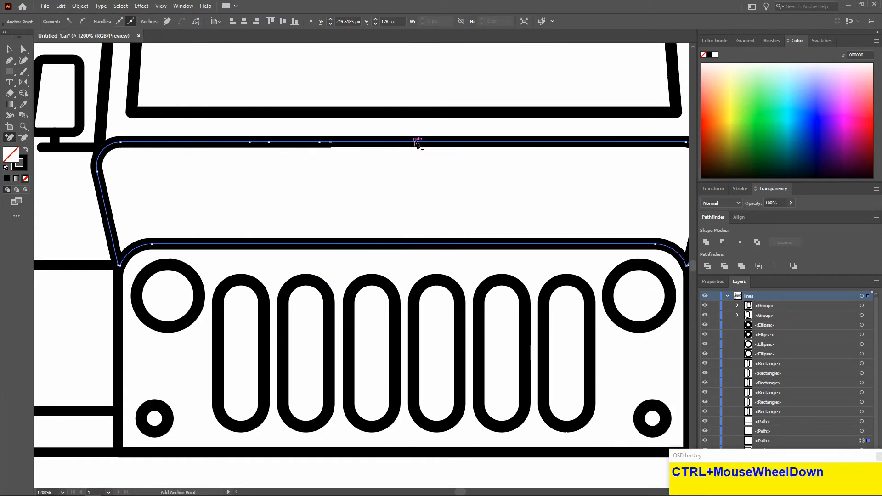
- Add five anchor points along the right half of the hood's top edge: two pairs and one near the right corner
{"action": "left_click", "coordinate": [457, 142]}
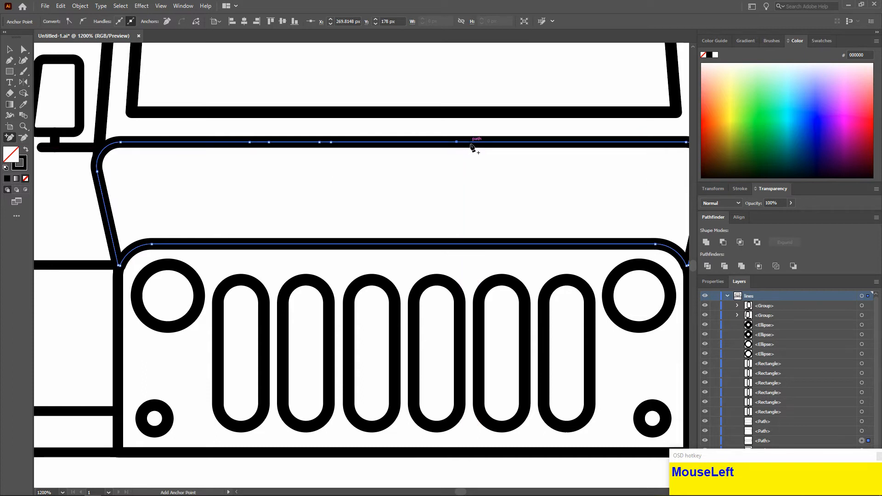
{"action": "scroll", "coordinate": [472, 144], "scroll_direction": "right", "scroll_amount": 1}
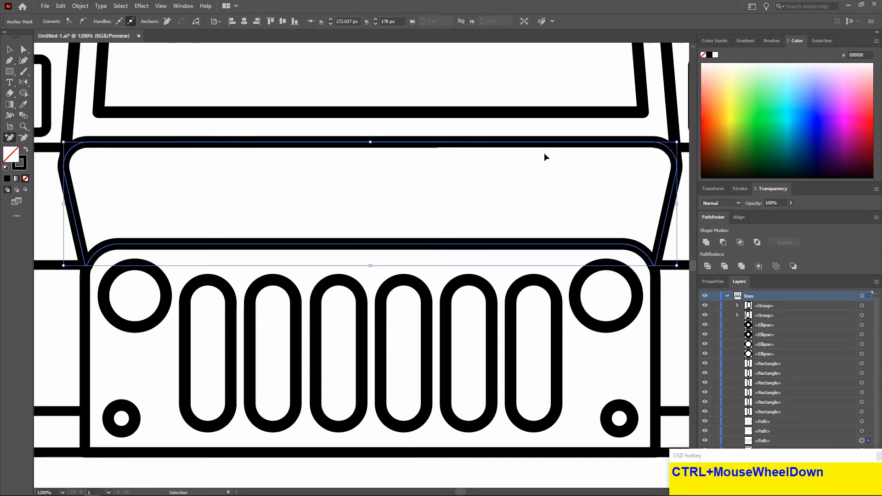
{"action": "left_click", "coordinate": [487, 142]}
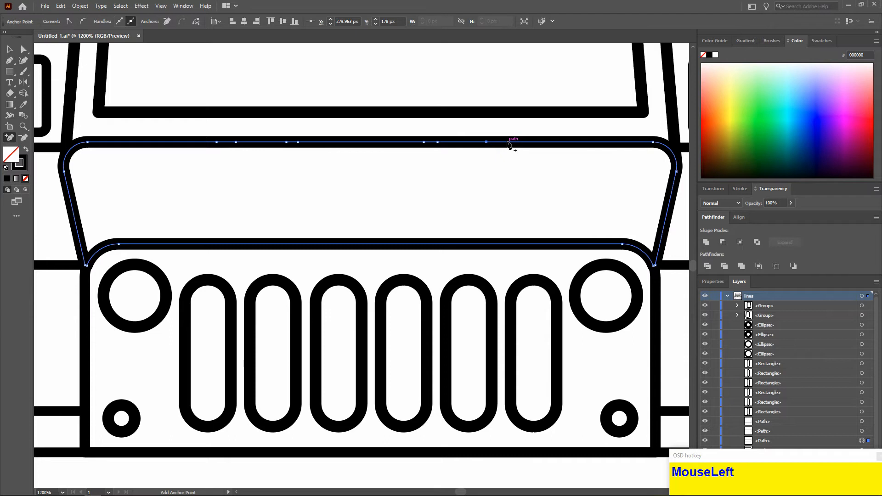
{"action": "left_click", "coordinate": [506, 142]}
{"action": "left_click", "coordinate": [598, 142]}
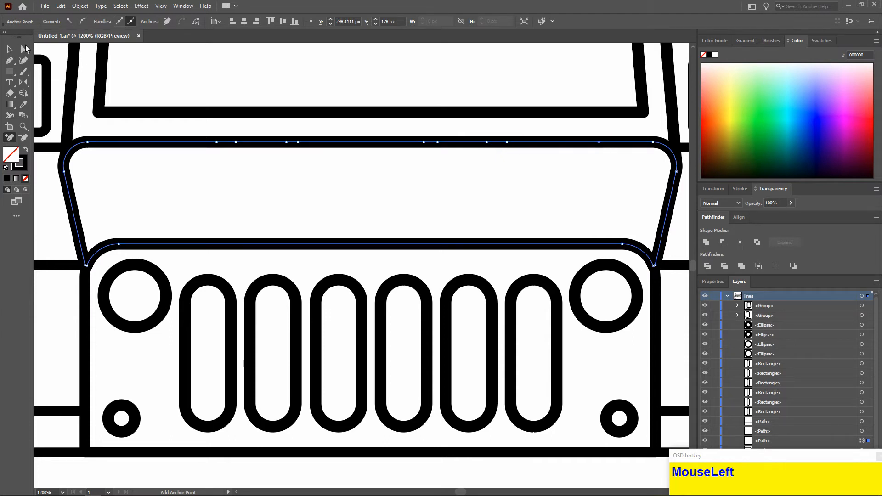
- Delete the two short segments between the paired anchor points on the left half of the hood's top edge
{"action": "left_click", "coordinate": [212, 203]}
{"action": "left_click", "coordinate": [213, 142]}
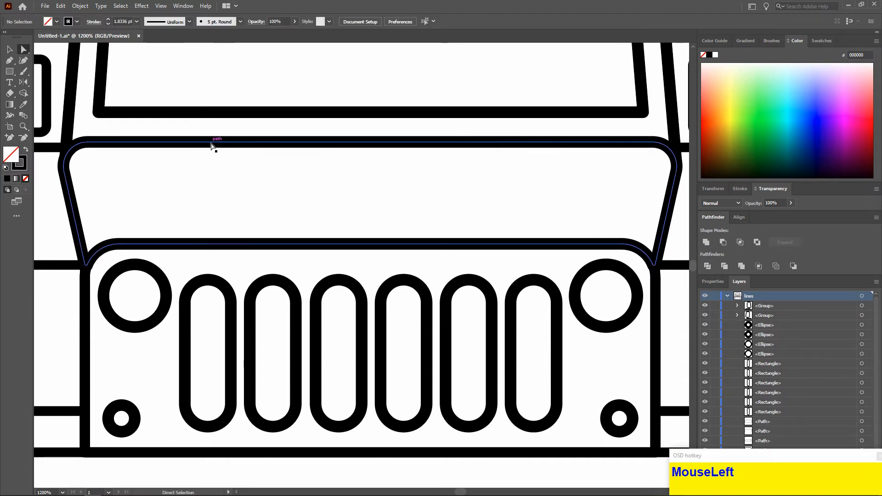
{"action": "scroll", "coordinate": [230, 140], "scroll_direction": "up", "scroll_amount": 1}
{"action": "left_click_drag", "start_coordinate": [221, 122], "coordinate": [226, 160]}
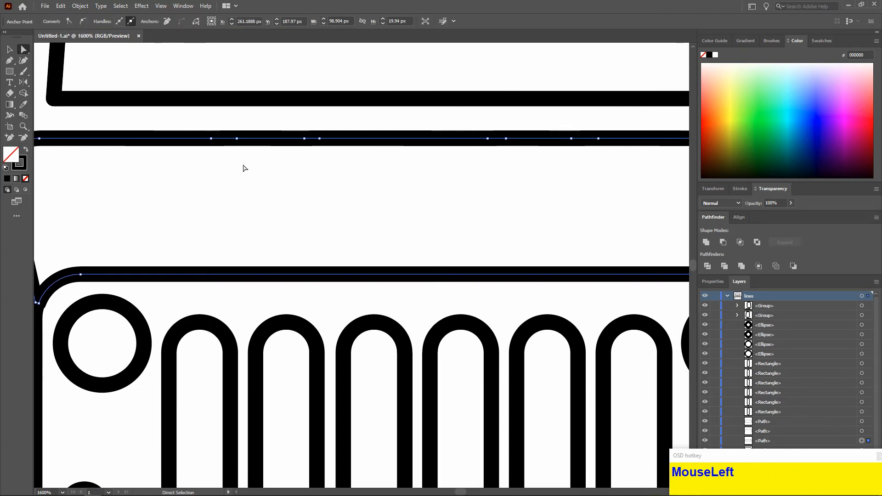
{"action": "key", "text": "Delete"}
{"action": "left_click", "coordinate": [309, 140]}
{"action": "key", "text": "Delete"}
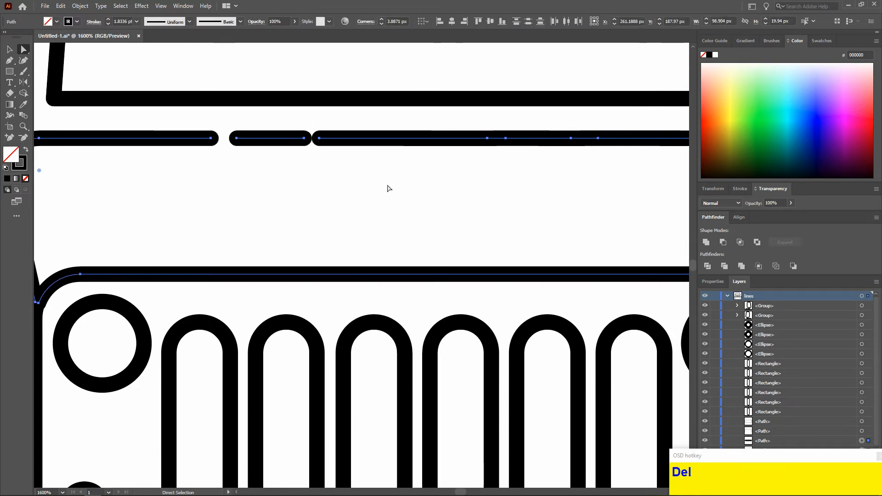
- Delete the three marked segments on the right half of the hood's top edge, including the one beside the right corner
{"action": "left_click_drag", "start_coordinate": [493, 128], "coordinate": [499, 154]}
{"action": "key", "text": "Delete"}
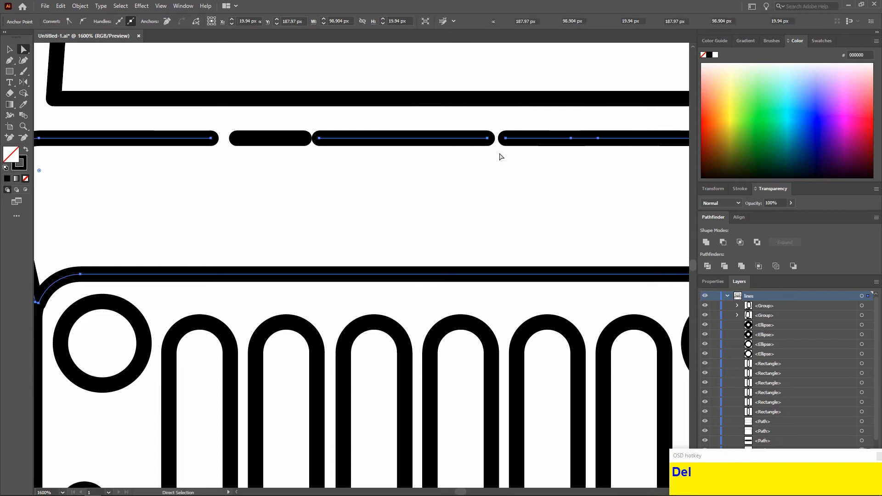
{"action": "left_click_drag", "start_coordinate": [584, 128], "coordinate": [632, 211]}
{"action": "key", "text": "Delete"}
{"action": "scroll", "coordinate": [486, 191], "scroll_direction": "up", "scroll_amount": 2}
{"action": "scroll", "coordinate": [628, 169], "scroll_direction": "right", "scroll_amount": 4}
{"action": "key", "text": "Delete"}
{"action": "left_click", "coordinate": [629, 210]}
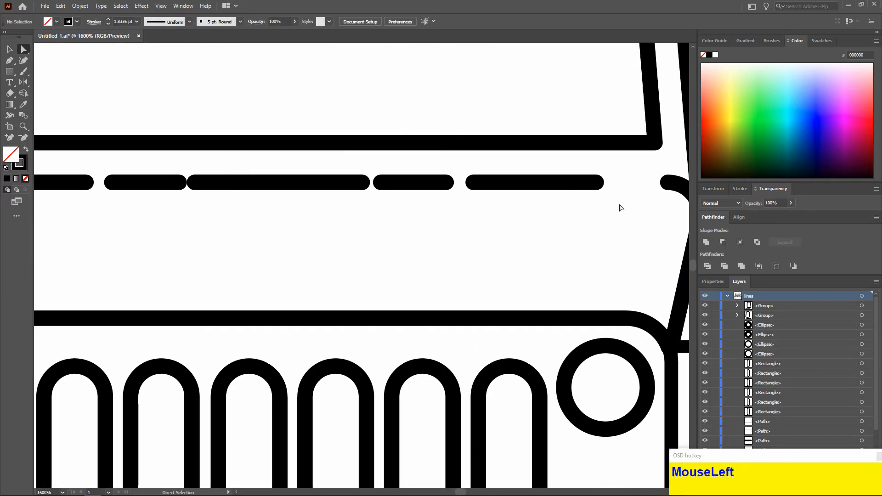
- Shorten the second and third dashes of the hood's top line at their right ends to widen the gaps after them
{"action": "scroll", "coordinate": [585, 220], "scroll_direction": "down", "scroll_amount": 3, "text": "alt"}
{"action": "scroll", "coordinate": [250, 190], "scroll_direction": "up", "scroll_amount": 2, "text": "alt"}
{"action": "scroll", "coordinate": [250, 190], "scroll_direction": "left", "scroll_amount": 1}
{"action": "scroll", "coordinate": [251, 190], "scroll_direction": "left", "scroll_amount": 1}
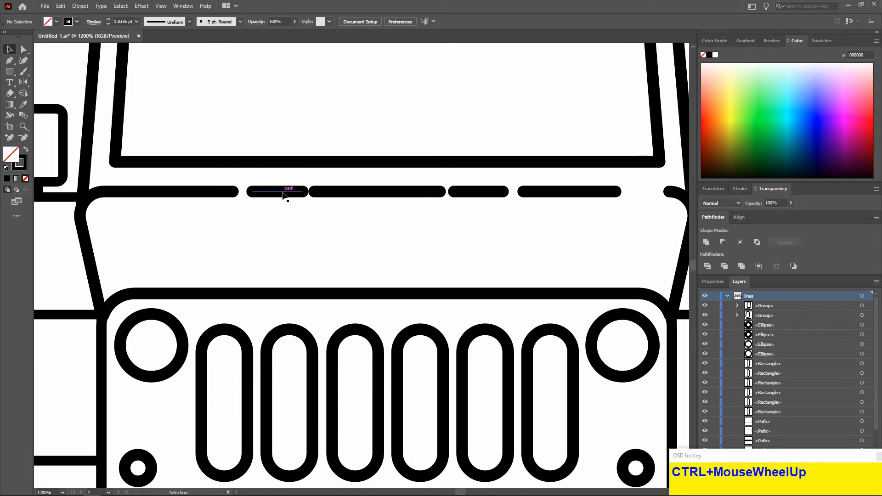
{"action": "left_click", "coordinate": [285, 191]}
{"action": "scroll", "coordinate": [285, 191], "scroll_direction": "up", "scroll_amount": 2}
{"action": "left_click", "coordinate": [377, 191]}
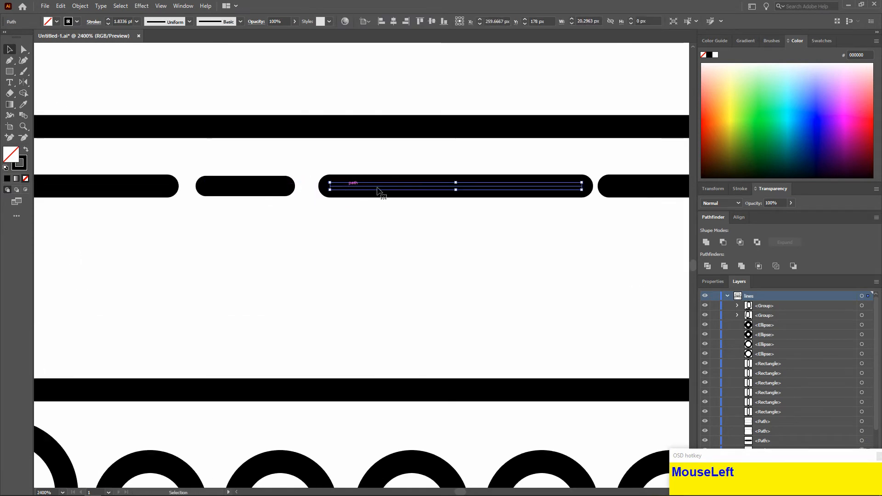
{"action": "left_click_drag", "start_coordinate": [582, 187], "coordinate": [568, 186]}
{"action": "left_click", "coordinate": [389, 226]}
- Shorten the fourth dash of the hood's top line slightly at its left end to widen the gap before it
{"action": "scroll", "coordinate": [388, 227], "scroll_direction": "down", "scroll_amount": 4, "text": "alt"}
{"action": "scroll", "coordinate": [478, 220], "scroll_direction": "up", "scroll_amount": 2, "text": "alt"}
{"action": "left_click", "coordinate": [505, 216]}
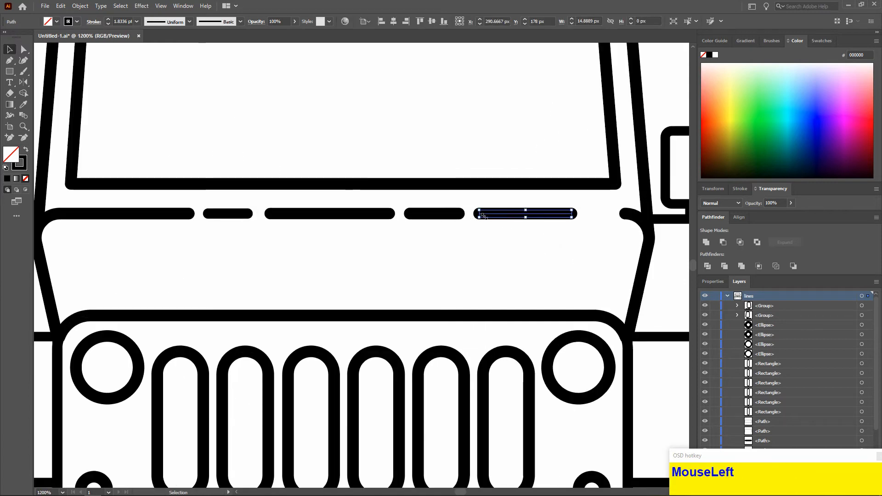
{"action": "left_click", "coordinate": [460, 216]}
{"action": "left_click_drag", "start_coordinate": [410, 214], "coordinate": [419, 214]}
{"action": "scroll", "coordinate": [451, 239], "scroll_direction": "down", "scroll_amount": 4, "text": "alt"}
{"action": "scroll", "coordinate": [426, 316], "scroll_direction": "up", "scroll_amount": 3, "text": "alt"}
{"action": "left_click", "coordinate": [95, 102]}
- Add four anchor points in two pairs along the left half of the horizontal line above the grille
{"action": "left_click", "coordinate": [23, 48]}
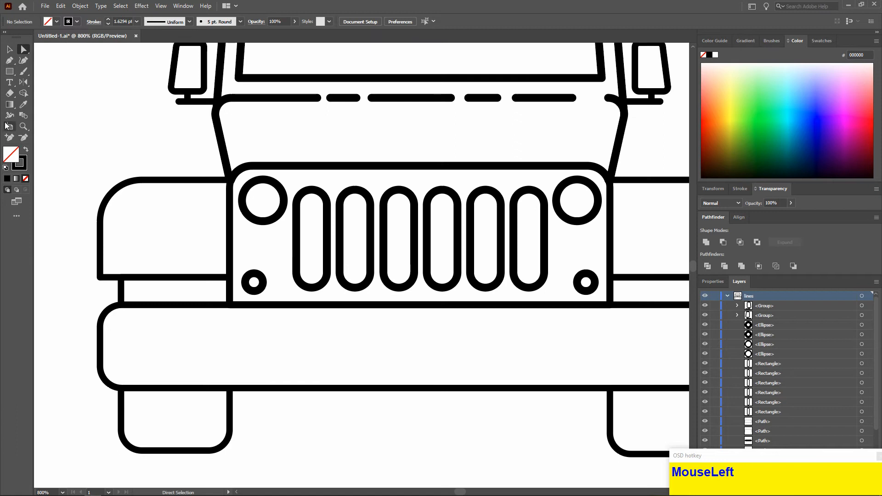
{"action": "left_click", "coordinate": [10, 137]}
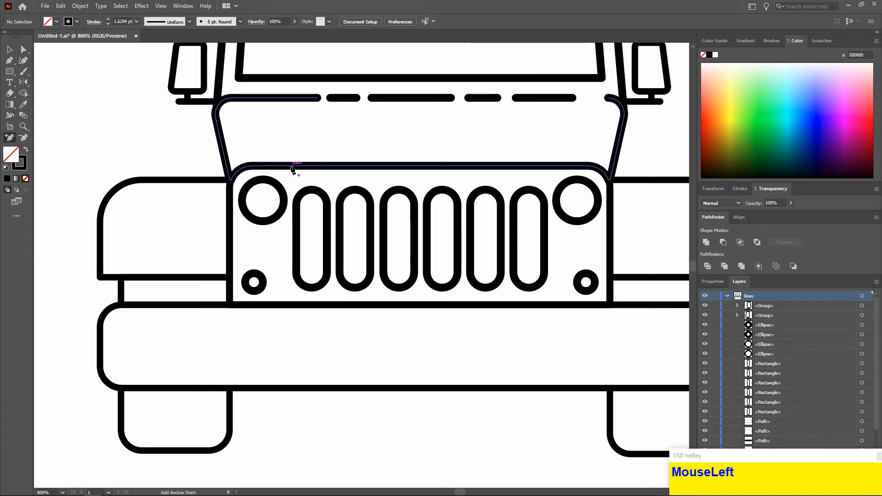
{"action": "left_click", "coordinate": [291, 166]}
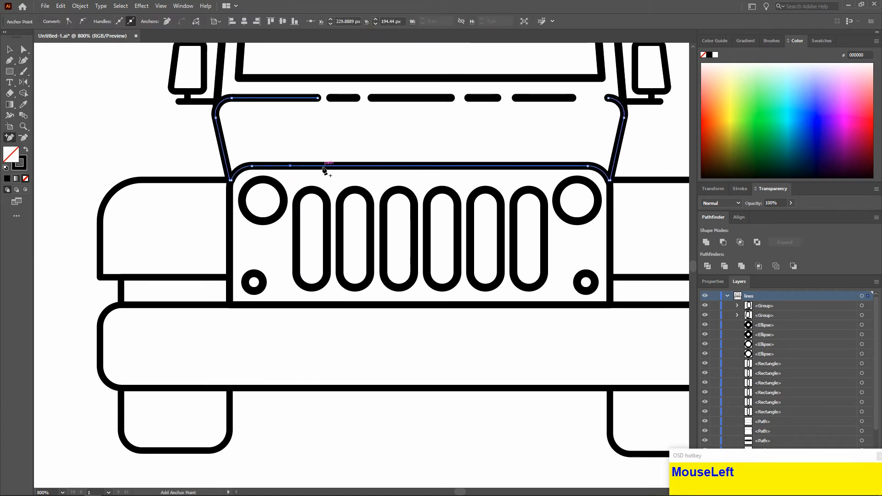
{"action": "left_click", "coordinate": [322, 166]}
{"action": "left_click", "coordinate": [377, 165]}
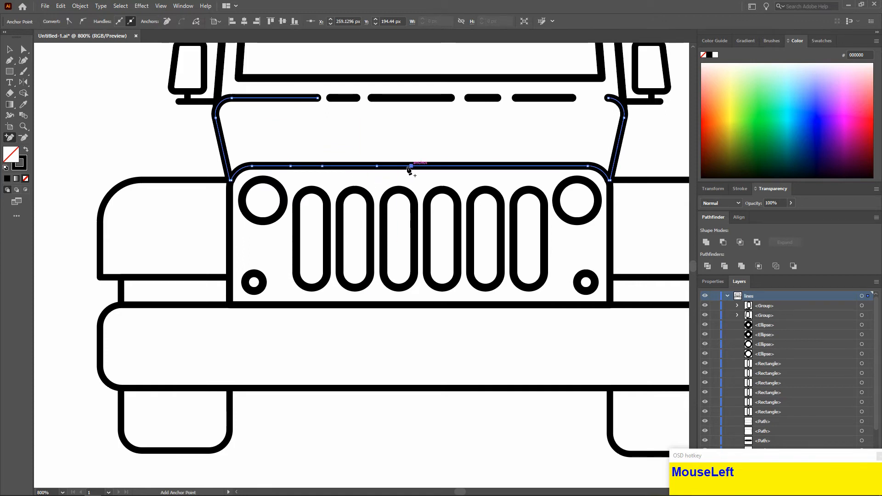
- Delete the two segments between the paired anchor points on the line above the grille
{"action": "left_click", "coordinate": [24, 49]}
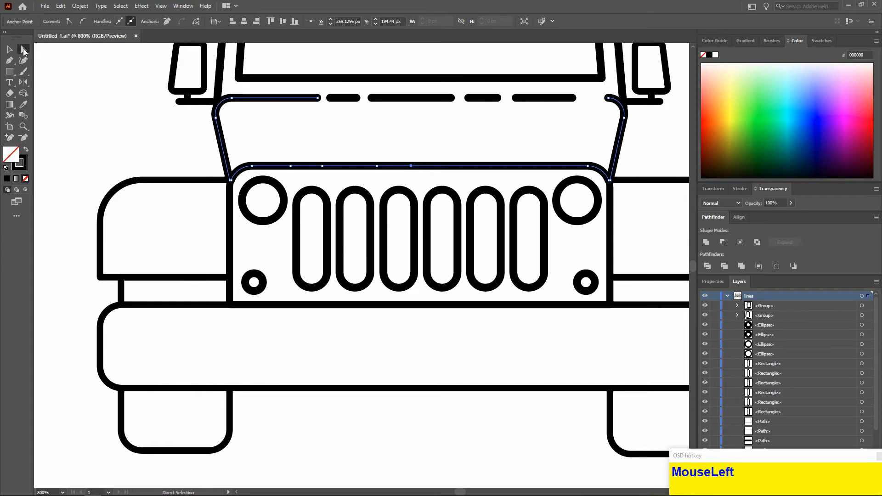
{"action": "scroll", "coordinate": [305, 150], "scroll_direction": "up", "scroll_amount": 2}
{"action": "left_click_drag", "start_coordinate": [303, 148], "coordinate": [317, 187]}
{"action": "key", "text": "Delete"}
{"action": "left_click", "coordinate": [487, 175]}
{"action": "key", "text": "Delete"}
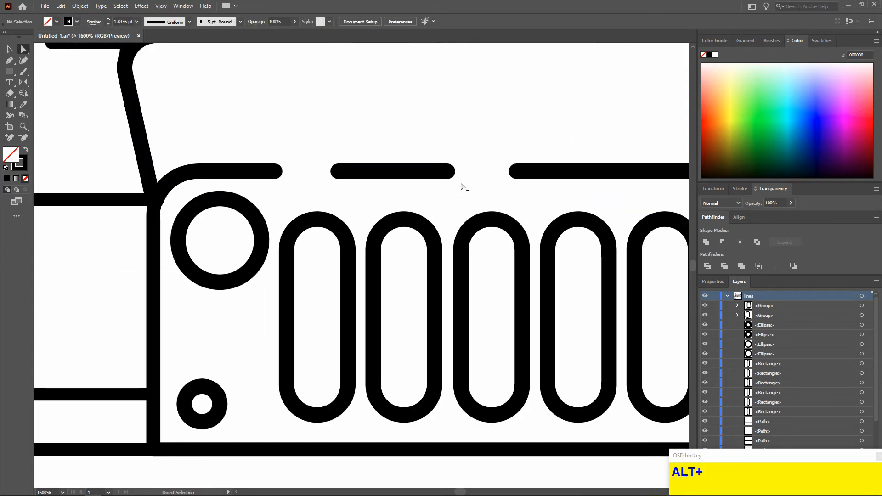
{"action": "scroll", "coordinate": [463, 187], "scroll_direction": "down", "scroll_amount": 5, "text": "alt"}
{"action": "scroll", "coordinate": [590, 211], "scroll_direction": "up", "scroll_amount": 1, "text": "alt"}
{"action": "left_click", "coordinate": [590, 209]}
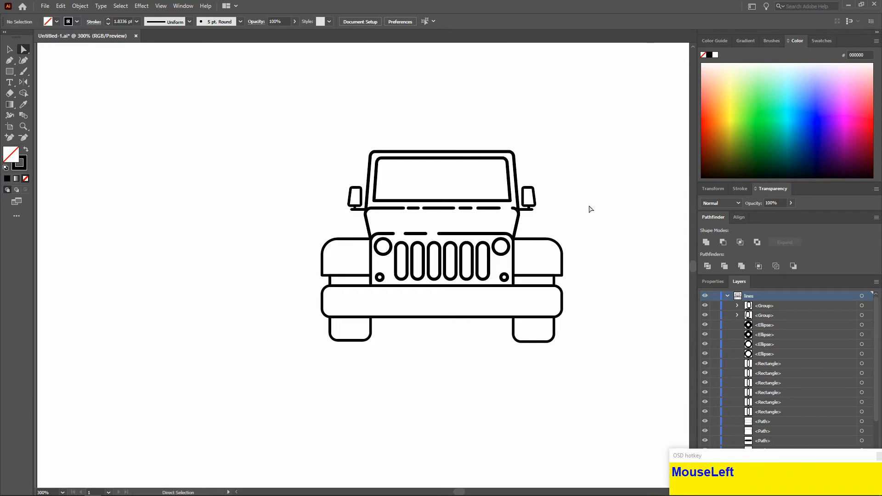
- Scale the whole vehicle up proportionally to about 285 × 226 px and reposition it near the middle of the artboard
{"action": "scroll", "coordinate": [299, 152], "scroll_direction": "down", "scroll_amount": 1, "text": "alt"}
{"action": "scroll", "coordinate": [300, 152], "scroll_direction": "up", "scroll_amount": 3}
{"action": "scroll", "coordinate": [304, 155], "scroll_direction": "up", "scroll_amount": 3, "text": "ctrl"}
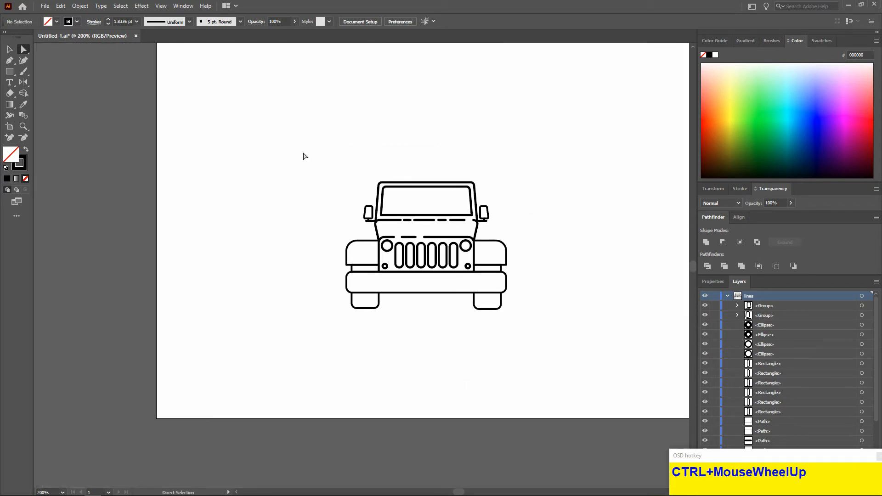
{"action": "left_click", "coordinate": [9, 49]}
{"action": "scroll", "coordinate": [284, 168], "scroll_direction": "down", "scroll_amount": 2, "text": "alt"}
{"action": "left_click_drag", "start_coordinate": [230, 112], "coordinate": [416, 264]}
{"action": "scroll", "coordinate": [307, 149], "scroll_direction": "up", "scroll_amount": 1, "text": "alt"}
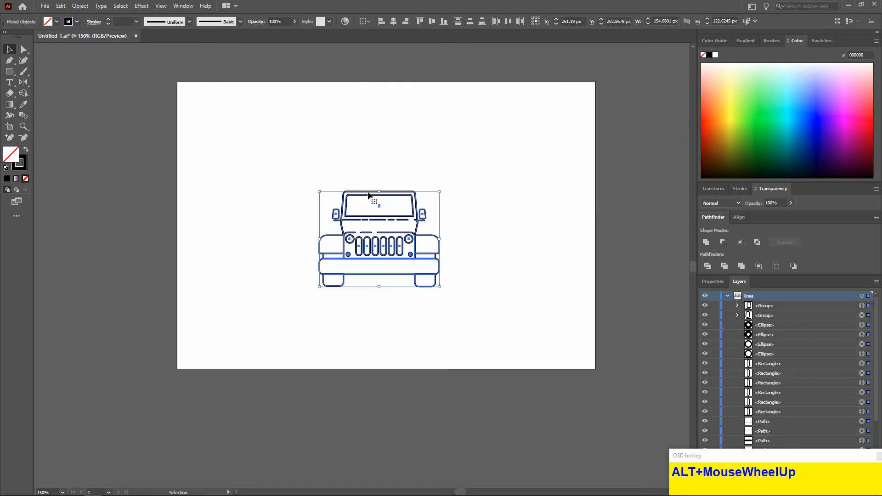
{"action": "left_click_drag", "start_coordinate": [381, 194], "coordinate": [381, 112], "text": "shift"}
{"action": "left_click_drag", "start_coordinate": [402, 201], "coordinate": [410, 232]}
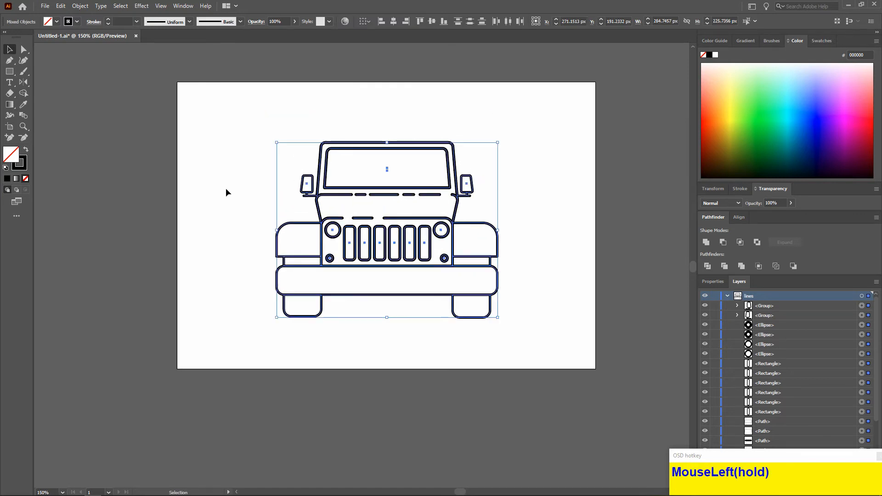
{"action": "scroll", "coordinate": [224, 187], "scroll_direction": "down", "scroll_amount": 2, "text": "alt"}
{"action": "scroll", "coordinate": [227, 179], "scroll_direction": "up", "scroll_amount": 3, "text": "alt"}
{"action": "left_click_drag", "start_coordinate": [187, 108], "coordinate": [524, 390]}
{"action": "scroll", "coordinate": [566, 377], "scroll_direction": "down", "scroll_amount": 1}
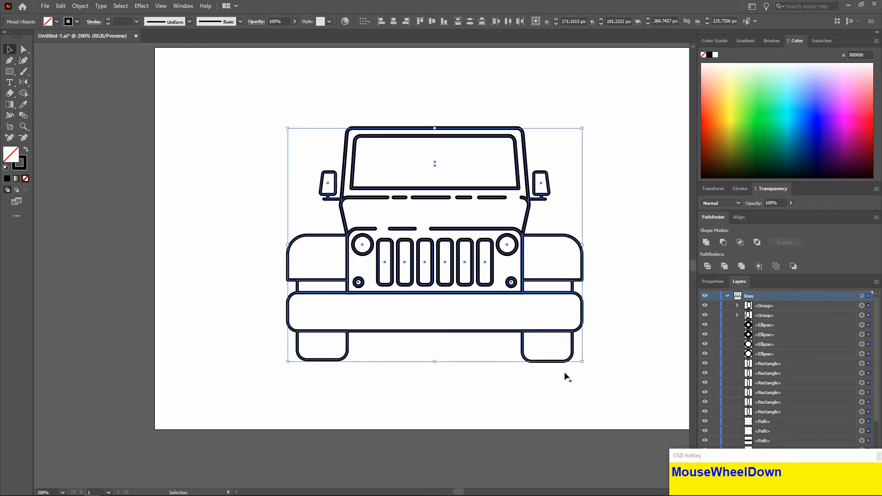
{"action": "scroll", "coordinate": [566, 377], "scroll_direction": "down", "scroll_amount": 1}
- Create a new layer named "colours" and place it below the "lines" layer
{"action": "left_click", "coordinate": [727, 295]}
{"action": "left_click", "coordinate": [645, 329]}
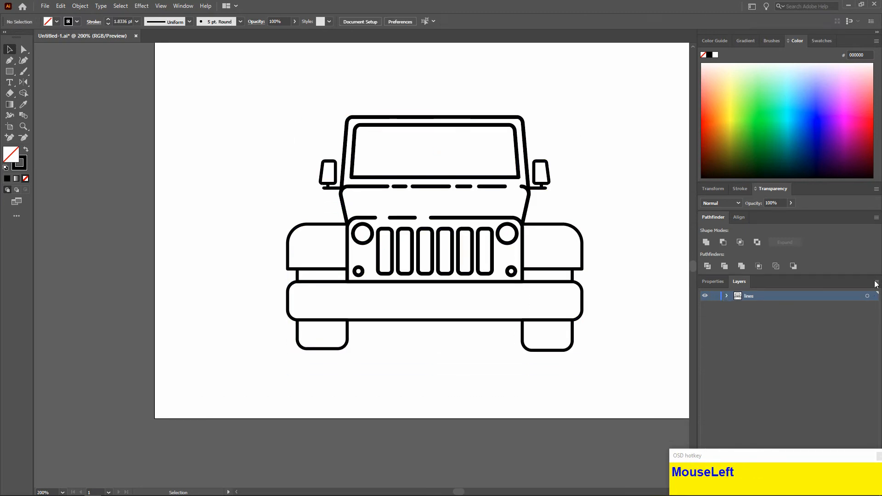
{"action": "left_click", "coordinate": [875, 282]}
{"action": "left_click", "coordinate": [804, 46]}
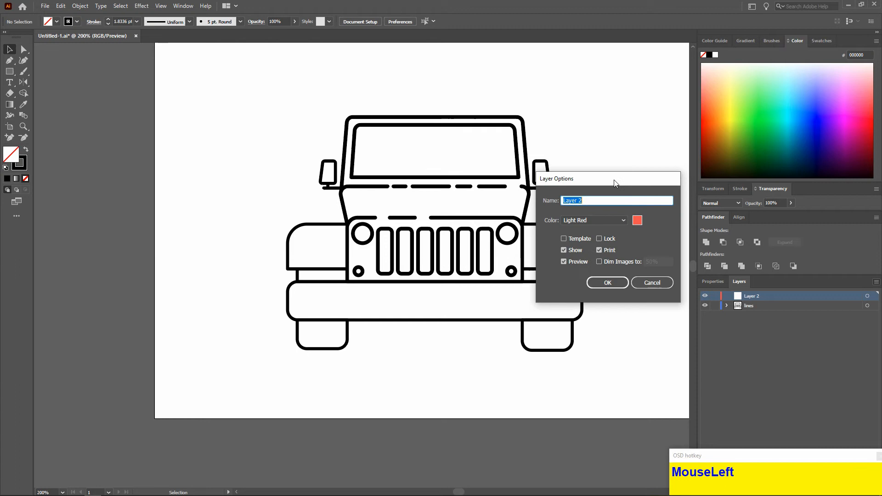
{"action": "type", "text": "colours"}
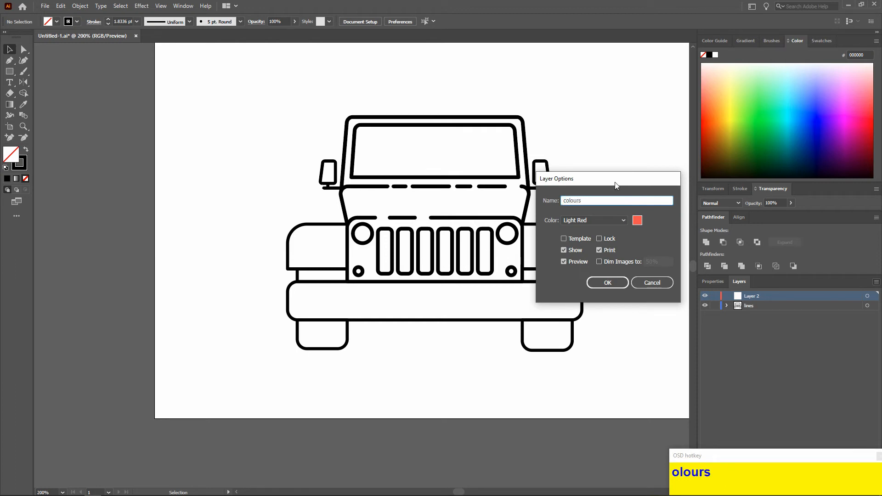
{"action": "left_click", "coordinate": [609, 282]}
{"action": "left_click_drag", "start_coordinate": [804, 297], "coordinate": [812, 323]}
- Duplicate the whole vehicle from the "lines" layer onto the "colours" layer and lock the "lines" layer
{"action": "left_click_drag", "start_coordinate": [204, 104], "coordinate": [613, 406]}
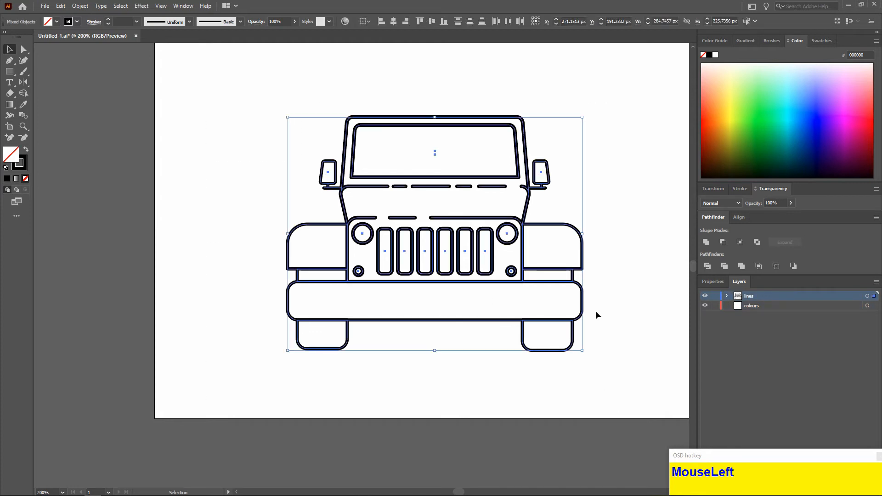
{"action": "scroll", "coordinate": [595, 330], "scroll_direction": "right", "scroll_amount": 1}
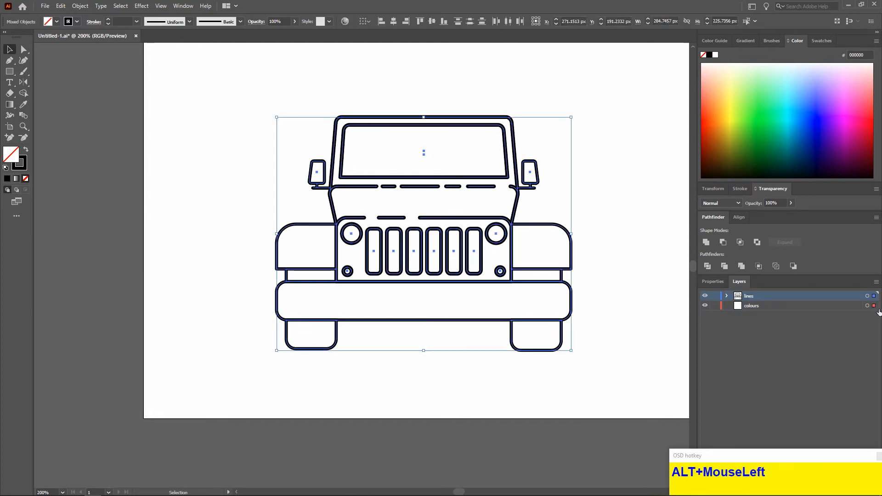
{"action": "left_click", "coordinate": [714, 305], "text": "alt"}
- Fill the windshield shape on the "colours" layer with the near-black swatch from the grey group
{"action": "left_click", "coordinate": [368, 137]}
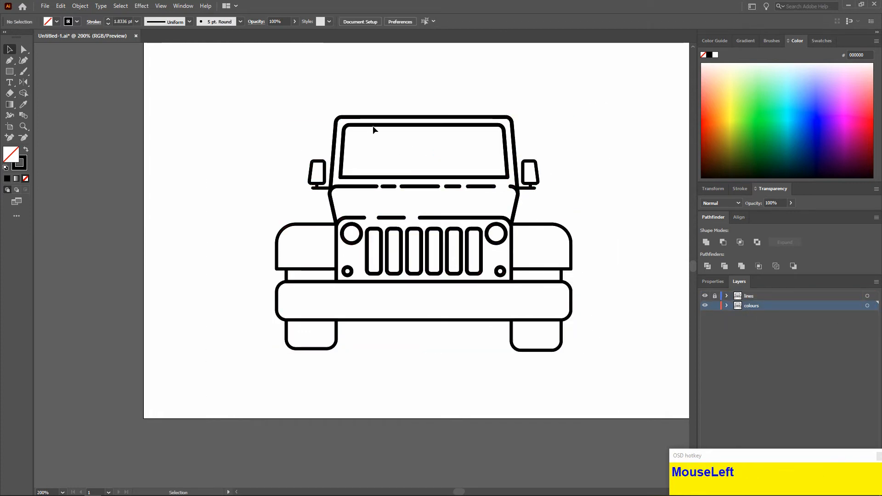
{"action": "left_click", "coordinate": [373, 130]}
{"action": "left_click", "coordinate": [819, 40]}
{"action": "left_click", "coordinate": [709, 83]}
{"action": "scroll", "coordinate": [569, 122], "scroll_direction": "down", "scroll_amount": 2}
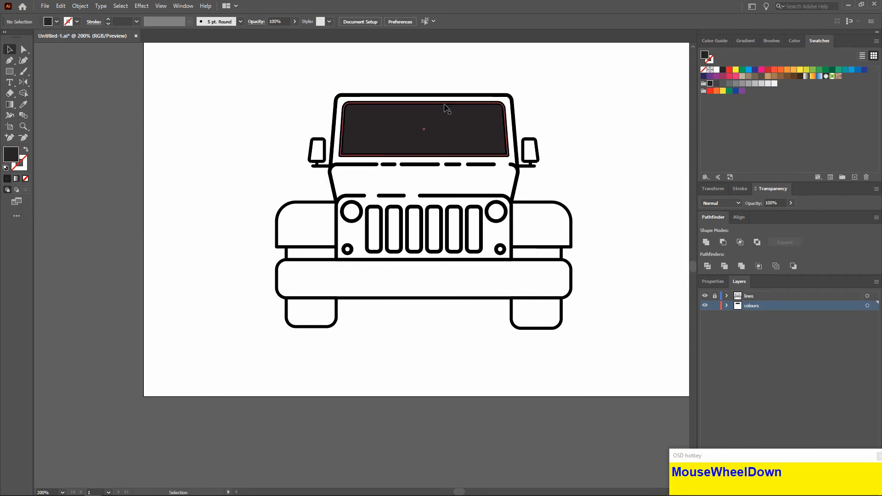
{"action": "left_click", "coordinate": [638, 138]}
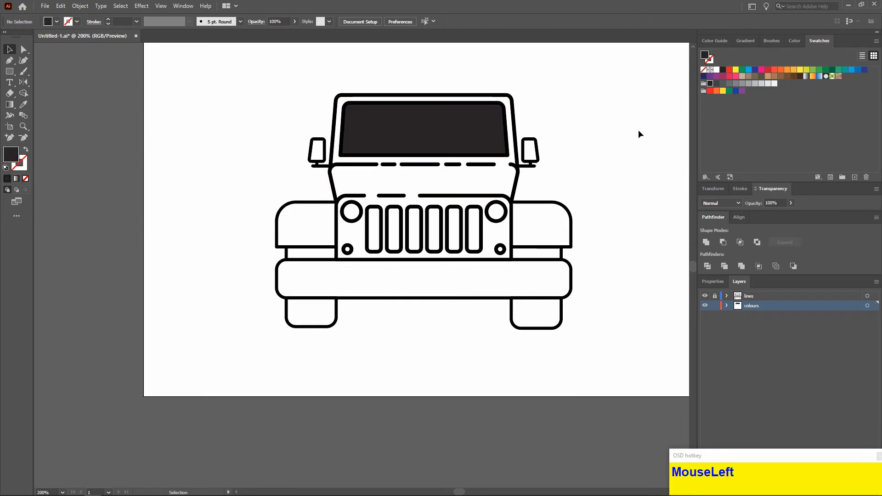
- Fill both front fenders on the "colours" layer with the orange-red swatch
{"action": "left_click", "coordinate": [284, 210]}
{"action": "left_click", "coordinate": [542, 206], "text": "shift"}
{"action": "scroll", "coordinate": [613, 214], "scroll_direction": "right", "scroll_amount": 1}
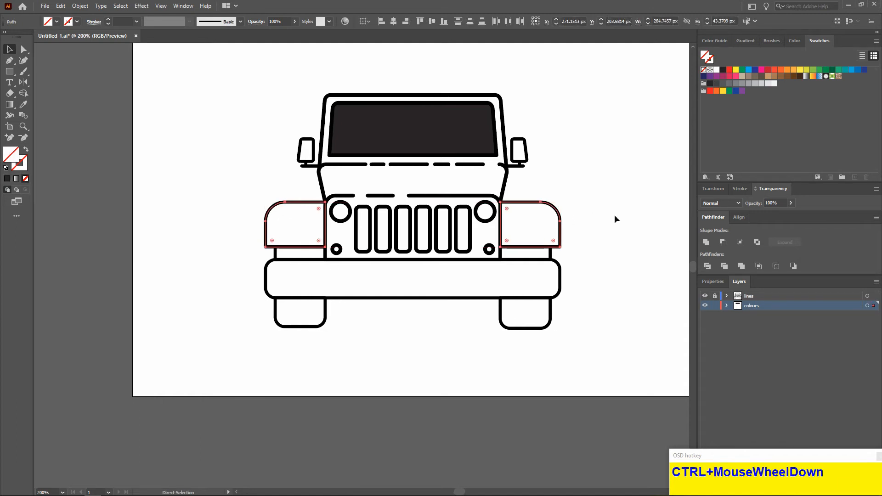
{"action": "left_click", "coordinate": [774, 69]}
{"action": "left_click", "coordinate": [598, 140]}
{"action": "scroll", "coordinate": [596, 140], "scroll_direction": "left", "scroll_amount": 3}
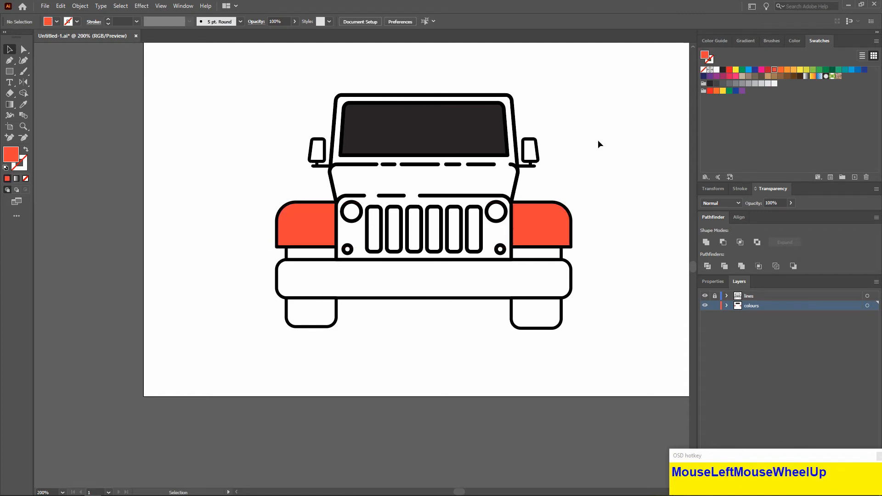
{"action": "scroll", "coordinate": [597, 139], "scroll_direction": "down", "scroll_amount": 1}
{"action": "scroll", "coordinate": [431, 326], "scroll_direction": "up", "scroll_amount": 1}
{"action": "left_click", "coordinate": [382, 180]}
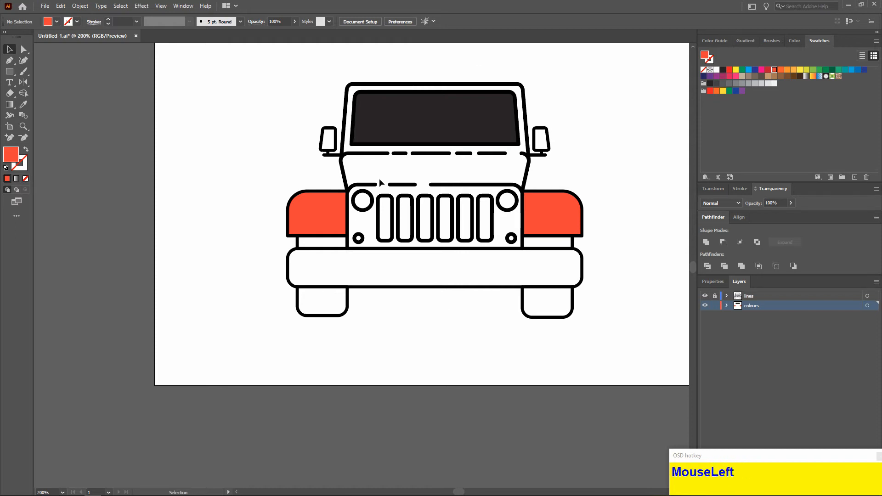
{"action": "scroll", "coordinate": [529, 191], "scroll_direction": "up", "scroll_amount": 1}
{"action": "scroll", "coordinate": [274, 160], "scroll_direction": "left", "scroll_amount": 1}
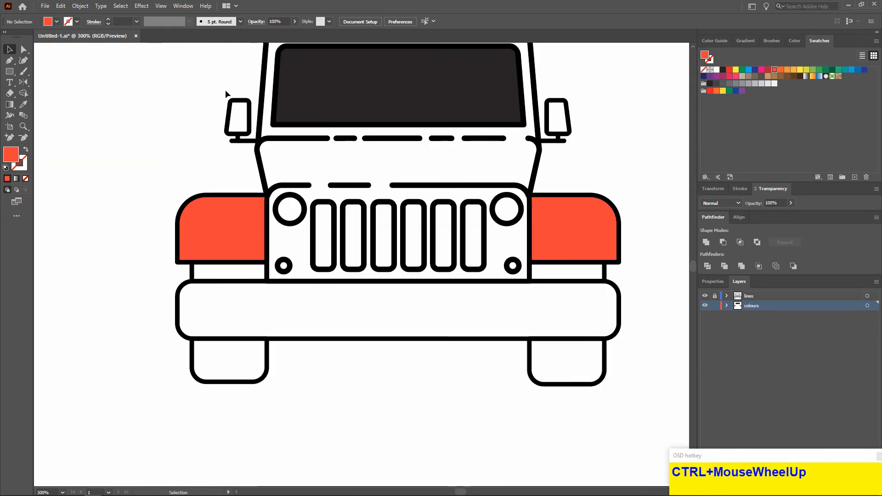
- Fill both side mirror shapes with the orange-red sampled from the left fender using the Eyedropper
{"action": "left_click", "coordinate": [237, 140]}
{"action": "left_click", "coordinate": [563, 92]}
{"action": "left_click", "coordinate": [23, 49]}
{"action": "left_click_drag", "start_coordinate": [128, 63], "coordinate": [243, 111]}
{"action": "left_click", "coordinate": [565, 101], "text": "shift"}
{"action": "left_click", "coordinate": [23, 104]}
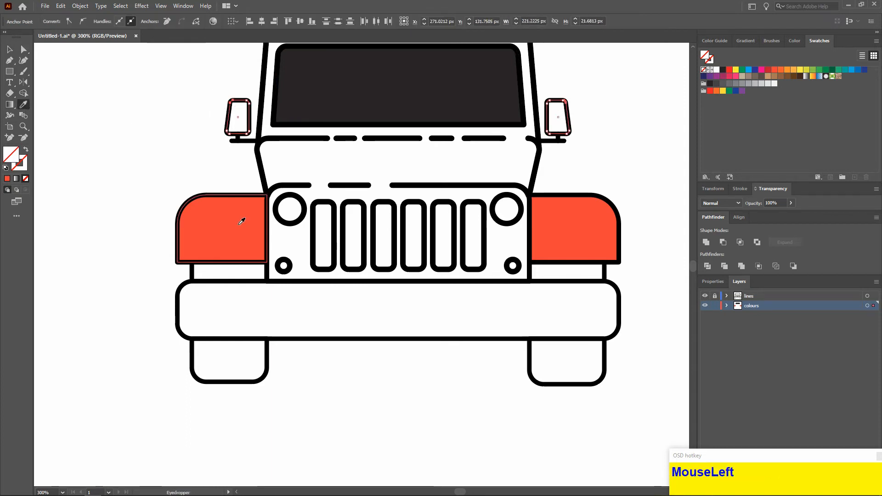
{"action": "left_click", "coordinate": [241, 221]}
{"action": "key", "text": "v"}
{"action": "left_click", "coordinate": [90, 98]}
- Draw an orange-red rectangle of about 169 × 65 px covering the grille area on the "colours" layer
{"action": "scroll", "coordinate": [249, 151], "scroll_direction": "down", "scroll_amount": 2}
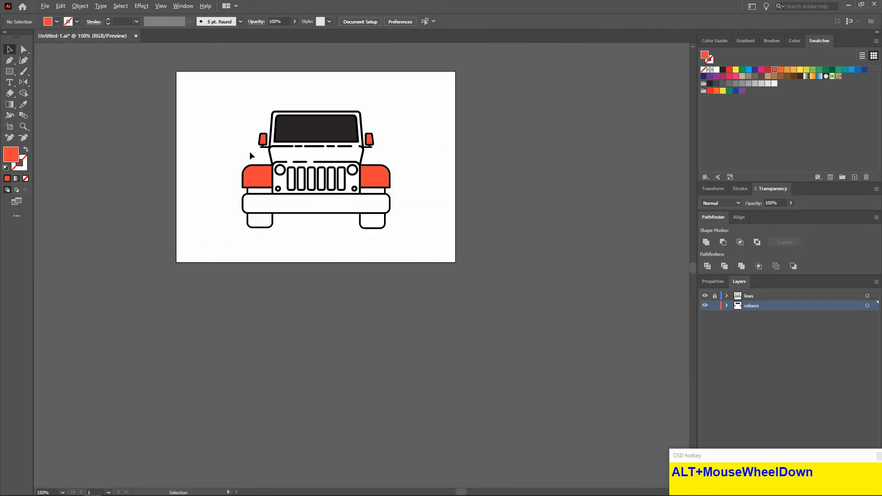
{"action": "scroll", "coordinate": [248, 151], "scroll_direction": "up", "scroll_amount": 2}
{"action": "scroll", "coordinate": [383, 186], "scroll_direction": "up", "scroll_amount": 1}
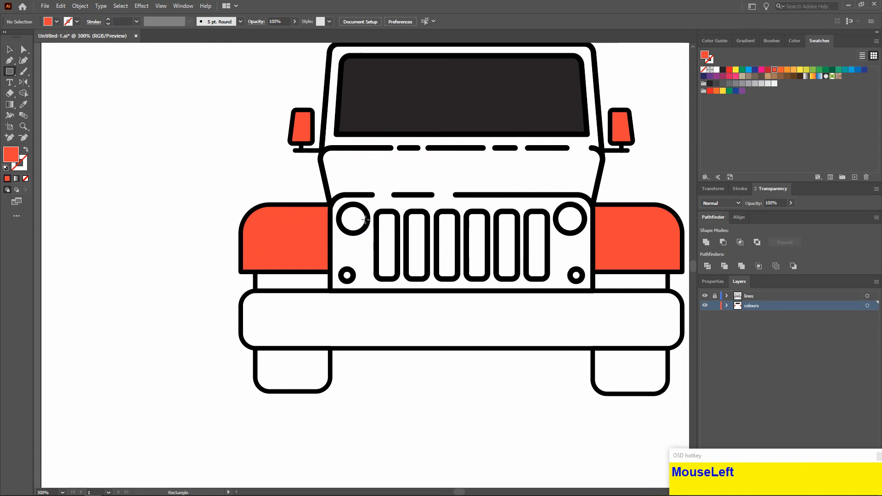
{"action": "left_click_drag", "start_coordinate": [330, 192], "coordinate": [597, 296]}
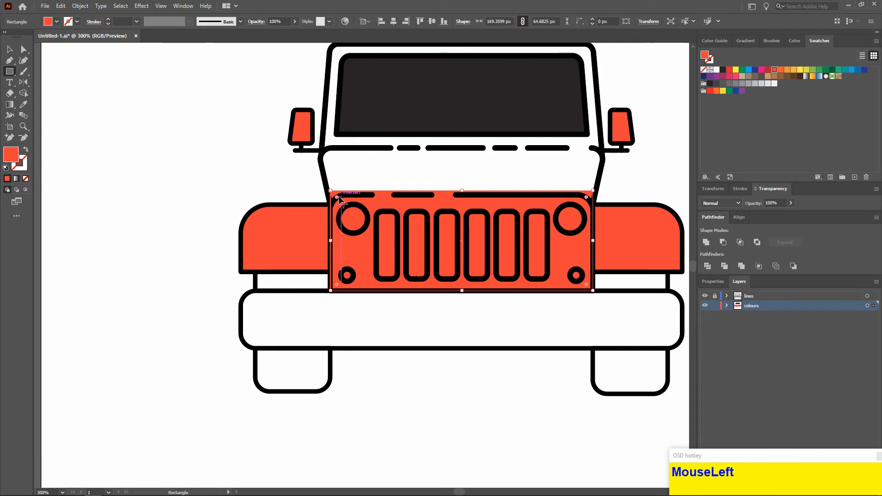
- Round the two upper corners of the grille's orange-red rectangle to a radius of about 12 px
{"action": "mouse_move", "coordinate": [337, 196]}
{"action": "left_mouse_down"}
{"action": "mouse_move", "coordinate": [349, 218]}
{"action": "mouse_move", "coordinate": [333, 184]}
{"action": "left_mouse_up"}
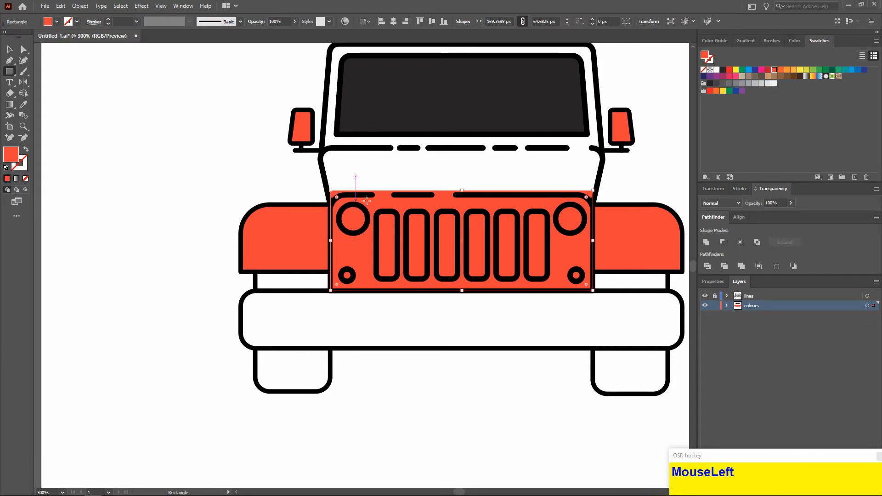
{"action": "left_click", "coordinate": [23, 49]}
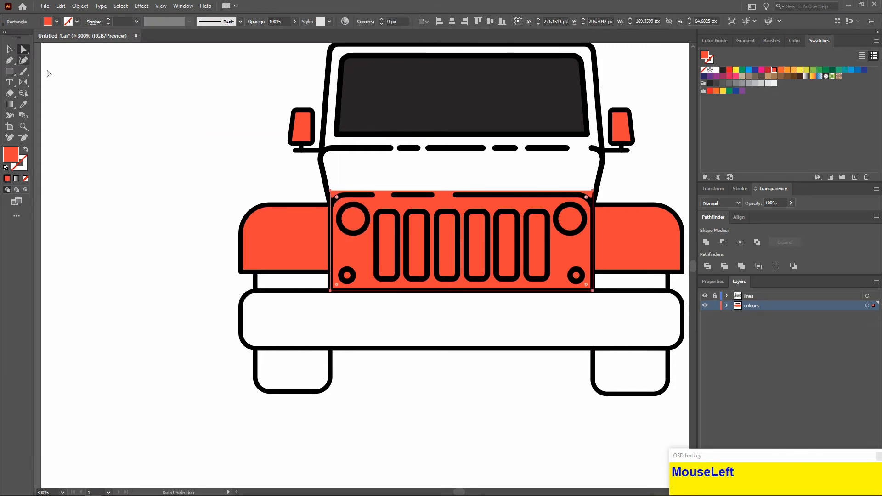
{"action": "left_click", "coordinate": [342, 180]}
{"action": "left_click", "coordinate": [334, 194]}
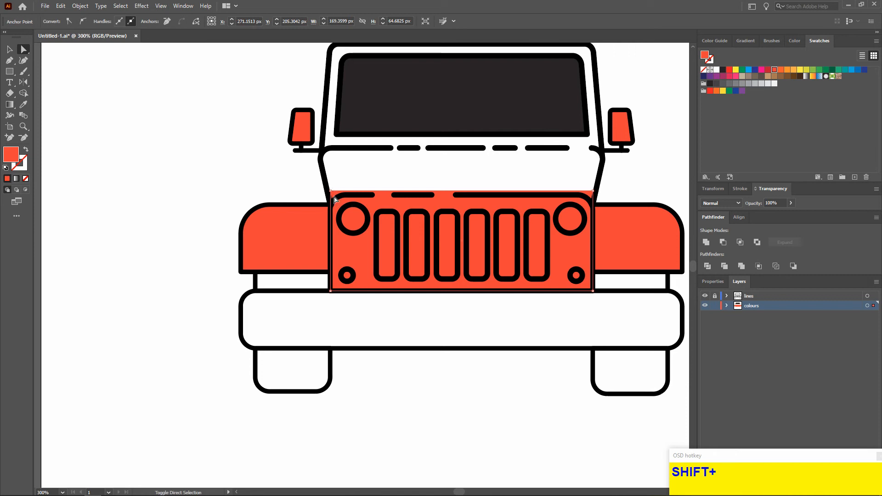
{"action": "left_click", "coordinate": [593, 191], "text": "shift"}
{"action": "left_click_drag", "start_coordinate": [584, 199], "coordinate": [586, 224]}
- Lower the top edge of the grille's orange-red rectangle to meet the outline, making it about 62 px high
{"action": "key", "text": "v"}
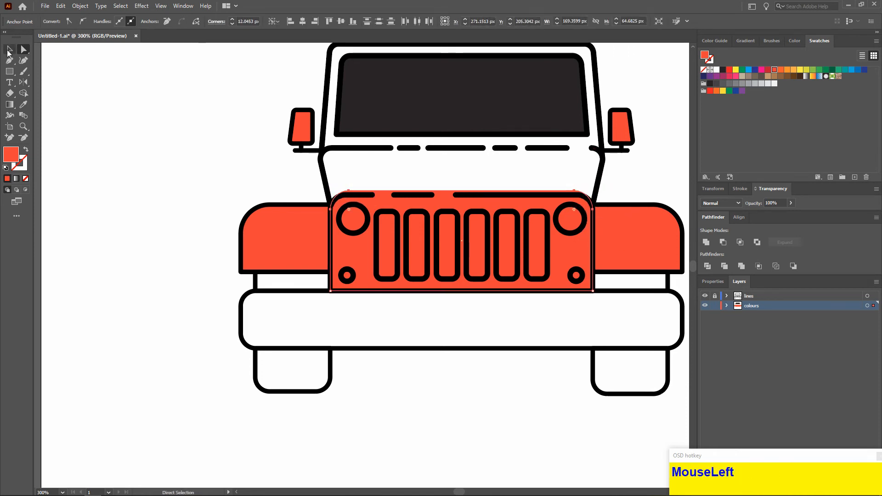
{"action": "left_click", "coordinate": [456, 200]}
{"action": "left_click_drag", "start_coordinate": [467, 196], "coordinate": [467, 200]}
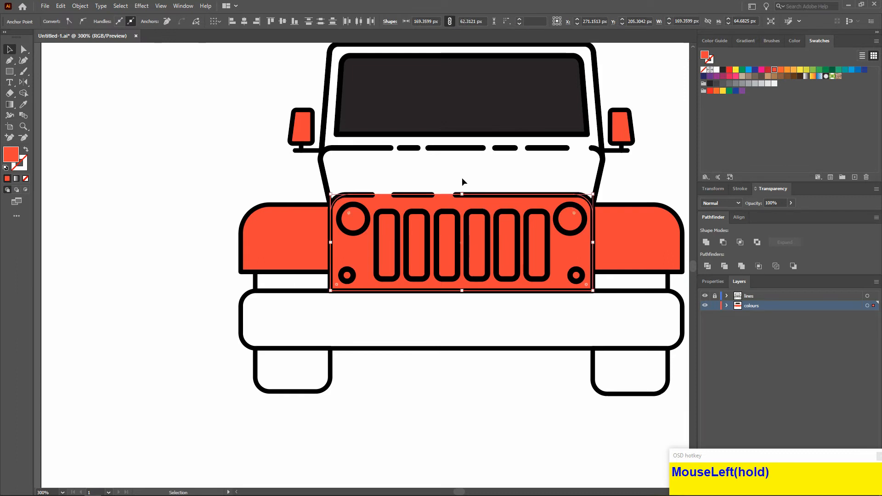
- Change the grille shape's fill to a darker red, #D1302C
{"action": "left_click", "coordinate": [460, 168]}
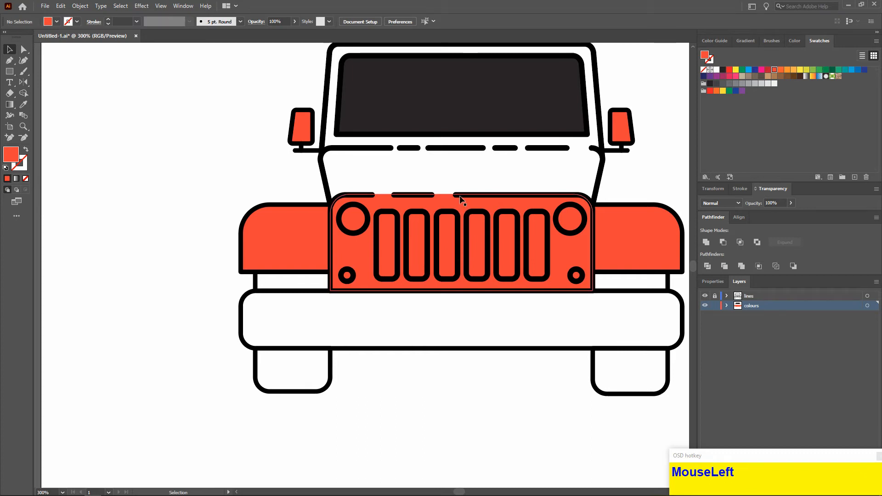
{"action": "scroll", "coordinate": [460, 198], "scroll_direction": "up", "scroll_amount": 1}
{"action": "scroll", "coordinate": [401, 195], "scroll_direction": "right", "scroll_amount": 2}
{"action": "left_click", "coordinate": [401, 195]}
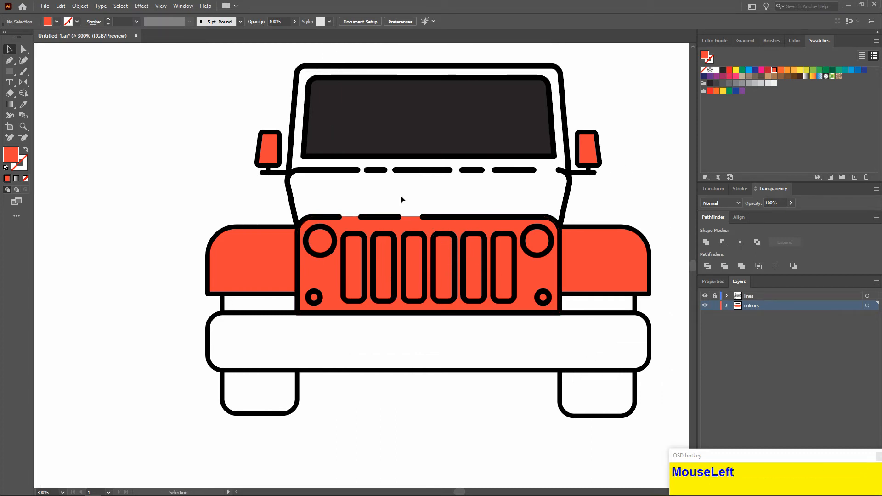
{"action": "left_click", "coordinate": [339, 282]}
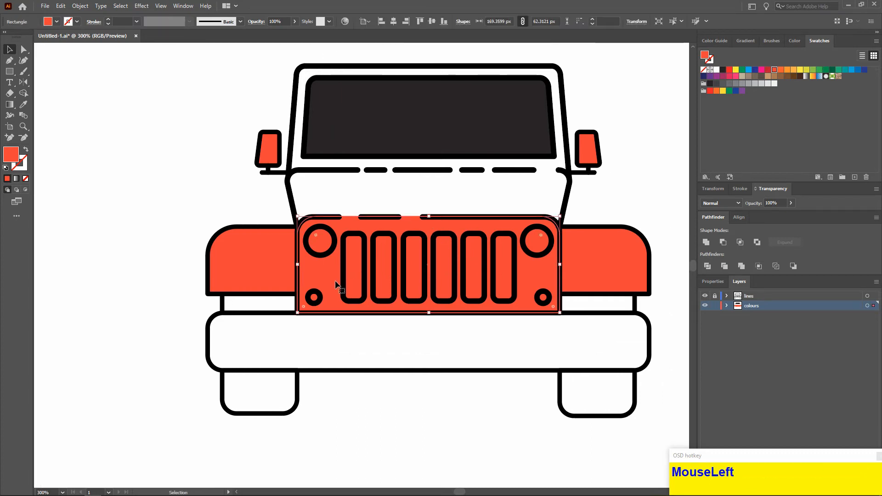
{"action": "double_click", "coordinate": [18, 151]}
{"action": "left_click_drag", "start_coordinate": [415, 203], "coordinate": [412, 211]}
{"action": "left_click", "coordinate": [541, 197]}
{"action": "left_click", "coordinate": [634, 204]}
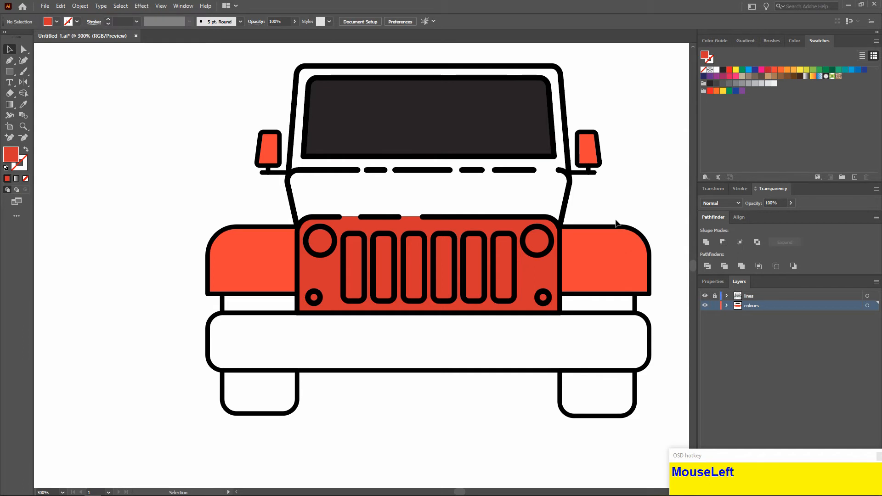
- Fill both fender shapes with the darker red sampled from the grille using the Eyedropper
{"action": "left_click", "coordinate": [270, 268]}
{"action": "left_click", "coordinate": [598, 264], "text": "shift"}
{"action": "left_click", "coordinate": [24, 105]}
{"action": "left_click", "coordinate": [323, 274]}
{"action": "left_click", "coordinate": [10, 50]}
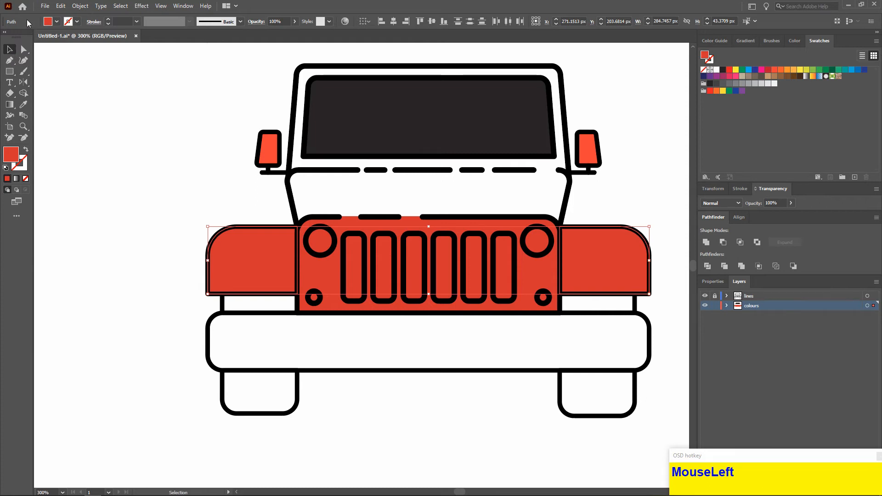
{"action": "scroll", "coordinate": [88, 93], "scroll_direction": "down", "scroll_amount": 2}
{"action": "left_click", "coordinate": [89, 92]}
{"action": "scroll", "coordinate": [89, 92], "scroll_direction": "right", "scroll_amount": 1}
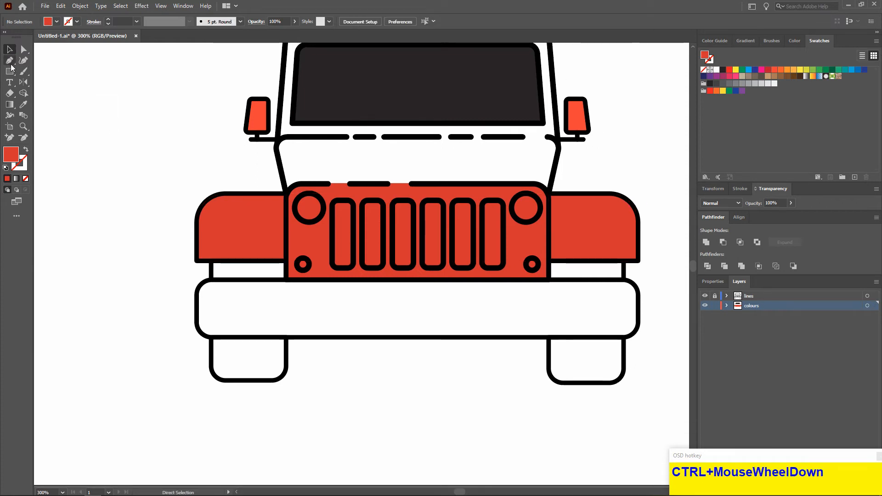
- Trace the hood's lower edge and right side on the "colours" layer with the Pen tool, up to the curved upper-right corner
{"action": "left_click", "coordinate": [11, 64]}
{"action": "scroll", "coordinate": [327, 190], "scroll_direction": "up", "scroll_amount": 1}
{"action": "left_click", "coordinate": [288, 183]}
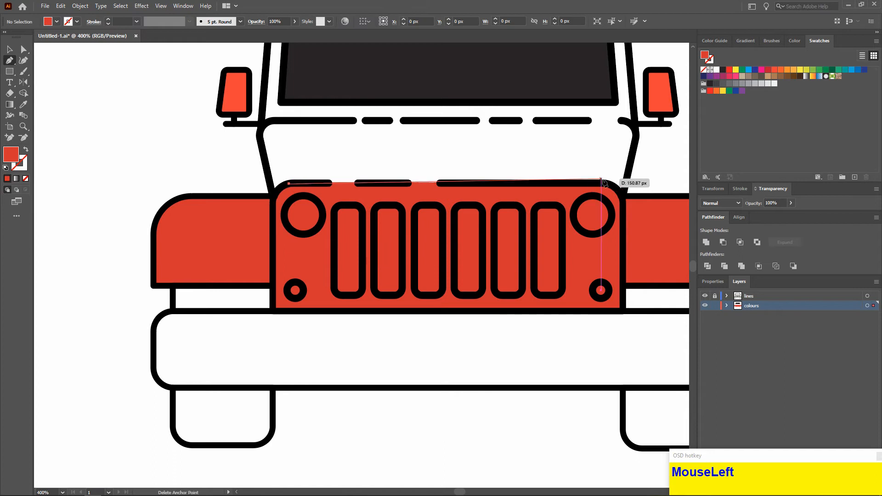
{"action": "left_click", "coordinate": [604, 184]}
{"action": "left_click", "coordinate": [621, 196]}
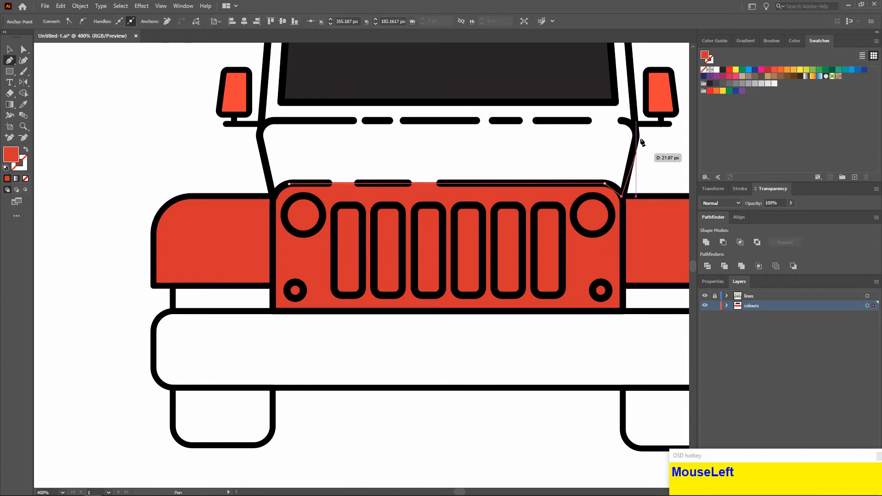
{"action": "left_click", "coordinate": [636, 138]}
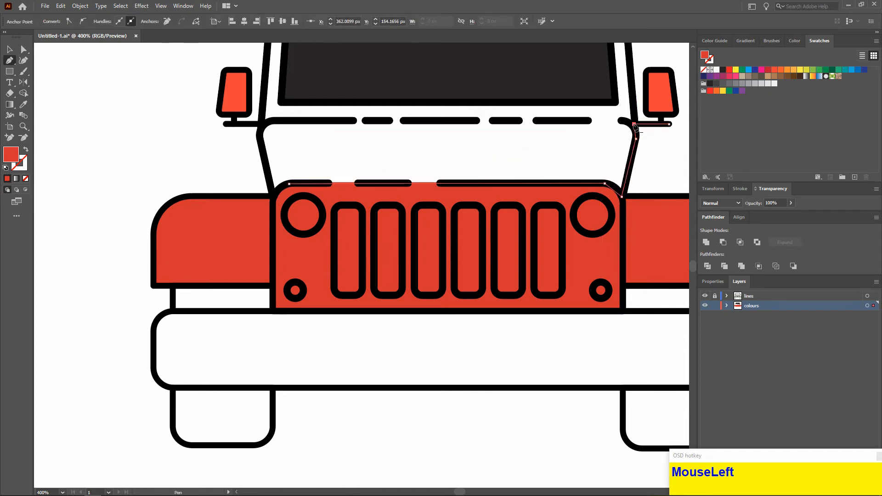
{"action": "key", "text": "ctrl+z"}
{"action": "scroll", "coordinate": [632, 128], "scroll_direction": "up", "scroll_amount": 3}
{"action": "left_click", "coordinate": [642, 120]}
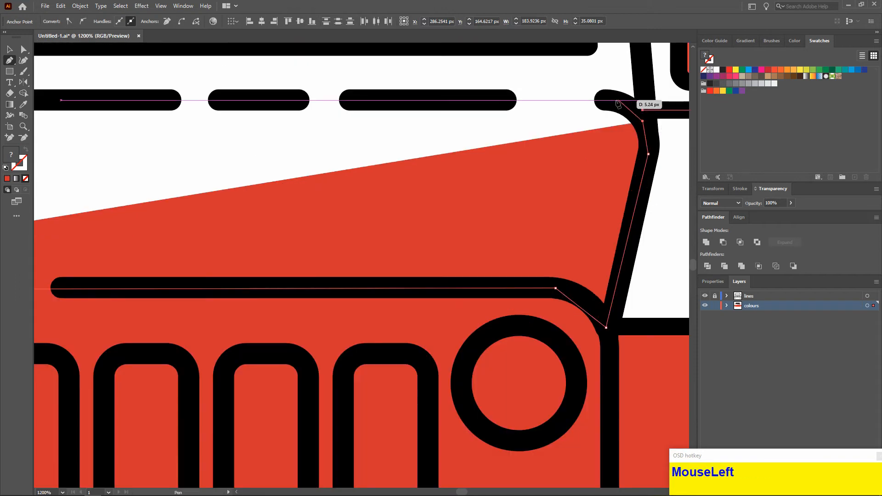
- Continue the hood colour shape across the upper broken line and down the hood's left side to the corner above the grille
{"action": "scroll", "coordinate": [618, 104], "scroll_direction": "down", "scroll_amount": 3}
{"action": "scroll", "coordinate": [617, 105], "scroll_direction": "up", "scroll_amount": 4}
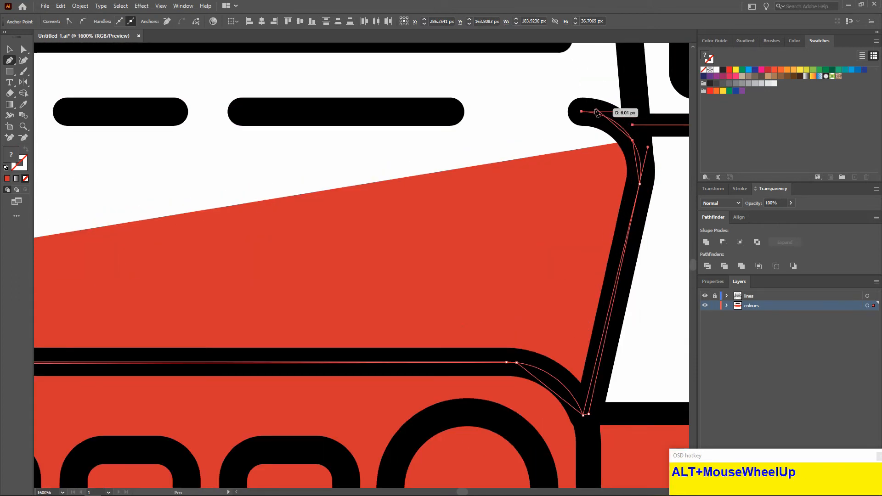
{"action": "scroll", "coordinate": [597, 113], "scroll_direction": "down", "scroll_amount": 5}
{"action": "scroll", "coordinate": [331, 122], "scroll_direction": "up", "scroll_amount": 2}
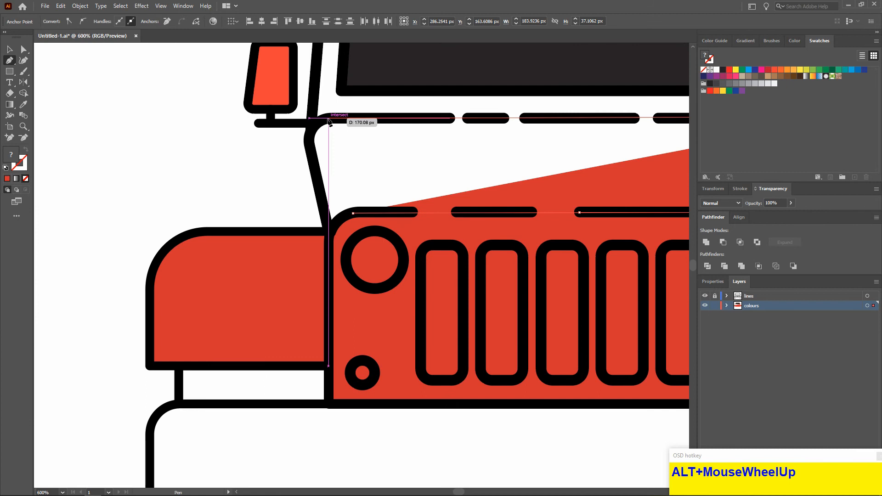
{"action": "left_click", "coordinate": [326, 117]}
{"action": "scroll", "coordinate": [306, 126], "scroll_direction": "up", "scroll_amount": 2}
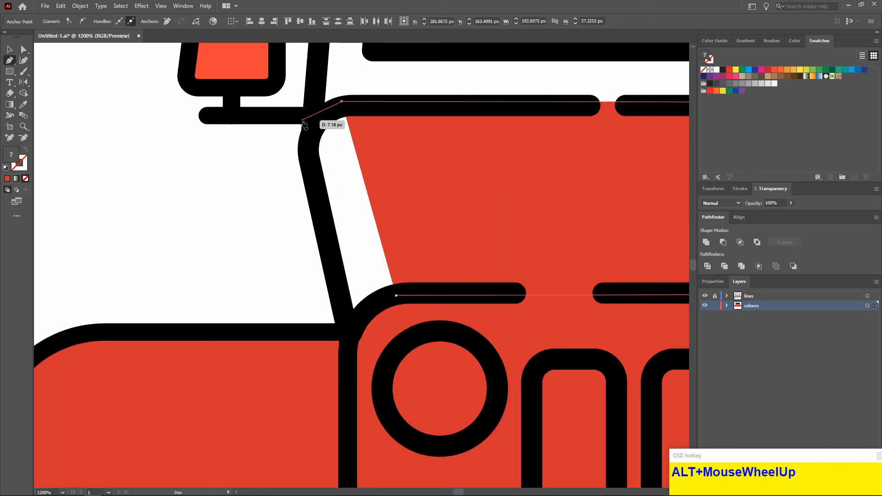
{"action": "left_click", "coordinate": [302, 121]}
{"action": "scroll", "coordinate": [303, 123], "scroll_direction": "down", "scroll_amount": 2}
{"action": "left_click", "coordinate": [309, 198]}
{"action": "left_click", "coordinate": [328, 233]}
{"action": "scroll", "coordinate": [268, 151], "scroll_direction": "down", "scroll_amount": 2}
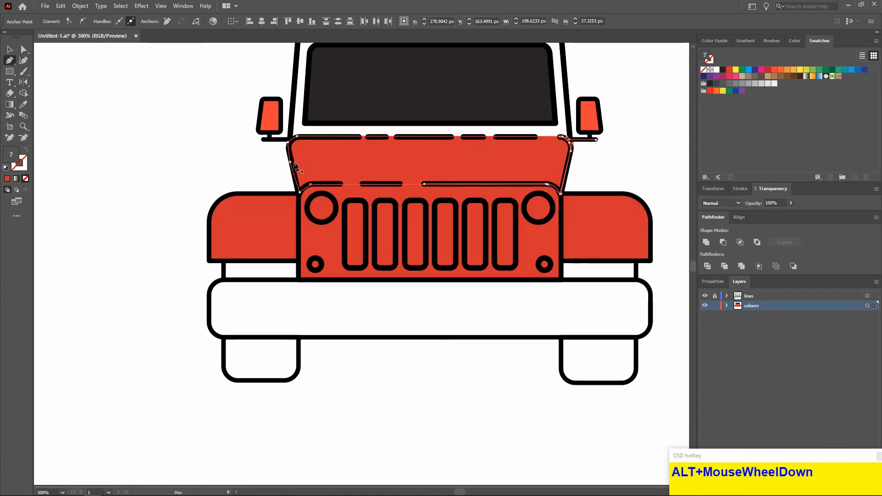
- Fill the hood shape with the grille's sampled red, brightened to about #DD2222
{"action": "scroll", "coordinate": [294, 166], "scroll_direction": "right", "scroll_amount": 2}
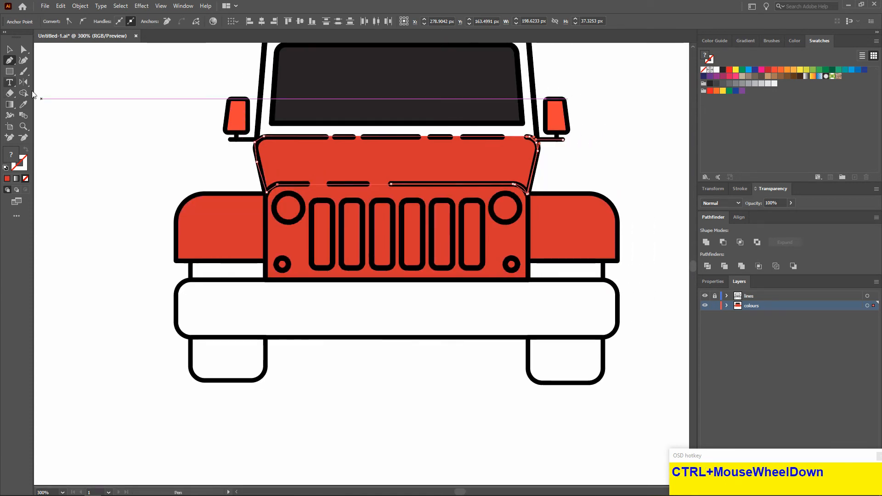
{"action": "left_click", "coordinate": [23, 104]}
{"action": "left_click", "coordinate": [374, 188]}
{"action": "double_click", "coordinate": [11, 154]}
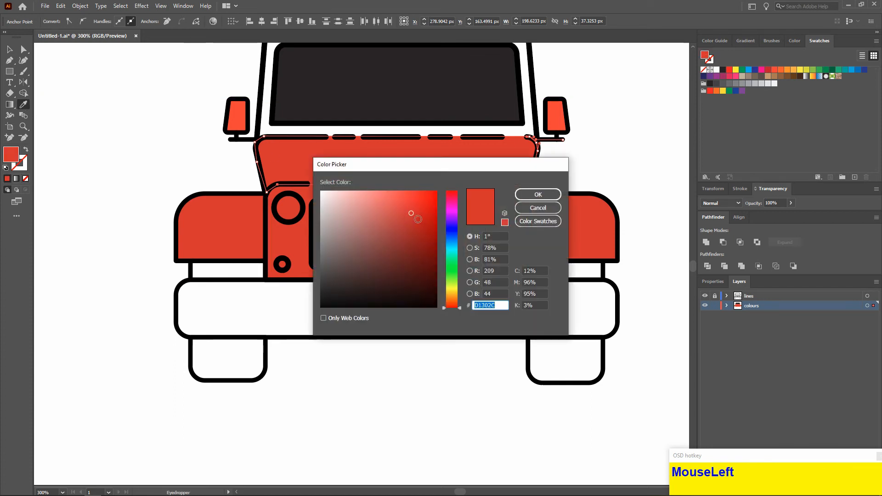
{"action": "left_click_drag", "start_coordinate": [413, 209], "coordinate": [420, 212]}
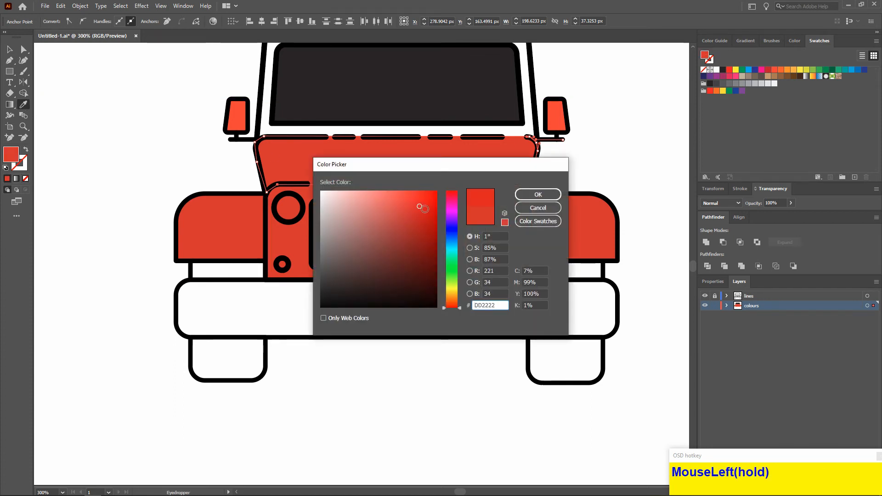
{"action": "left_click", "coordinate": [538, 194]}
{"action": "scroll", "coordinate": [549, 221], "scroll_direction": "left", "scroll_amount": 5}
{"action": "key", "text": "v"}
{"action": "scroll", "coordinate": [228, 166], "scroll_direction": "up", "scroll_amount": 1}
{"action": "left_click", "coordinate": [228, 166]}
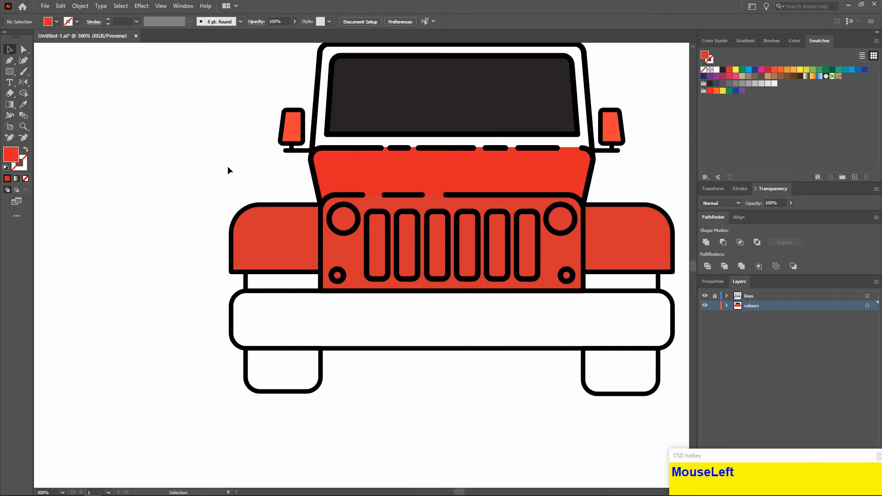
- Recolour both fenders and the grille by sampling the hood's red and darkening it to about #C61E1E
{"action": "scroll", "coordinate": [228, 167], "scroll_direction": "down", "scroll_amount": 2, "text": "alt"}
{"action": "scroll", "coordinate": [217, 167], "scroll_direction": "left", "scroll_amount": 2, "text": "ctrl"}
{"action": "scroll", "coordinate": [213, 167], "scroll_direction": "up", "scroll_amount": 1, "text": "alt"}
{"action": "left_click", "coordinate": [276, 232]}
{"action": "left_click", "coordinate": [332, 237], "text": "shift"}
{"action": "left_click", "coordinate": [527, 240], "text": "shift"}
{"action": "left_click", "coordinate": [24, 104]}
{"action": "double_click", "coordinate": [11, 154]}
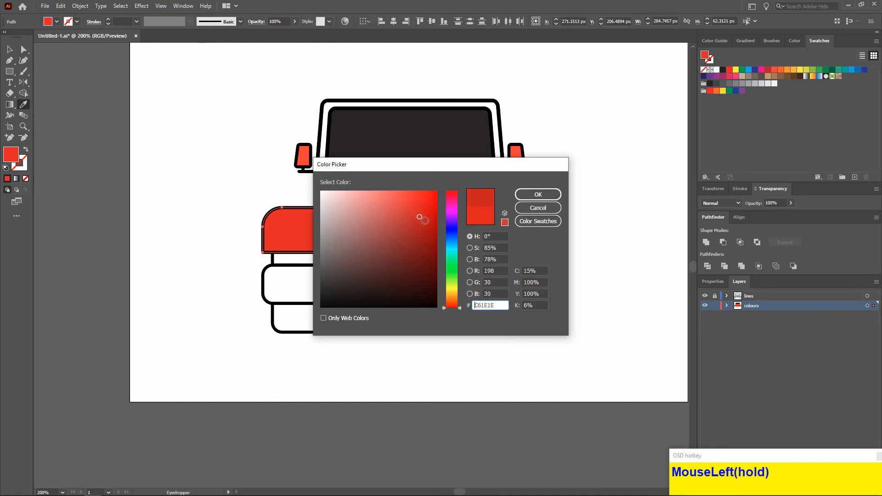
{"action": "left_click", "coordinate": [537, 195]}
{"action": "left_click", "coordinate": [183, 152], "text": "ctrl"}
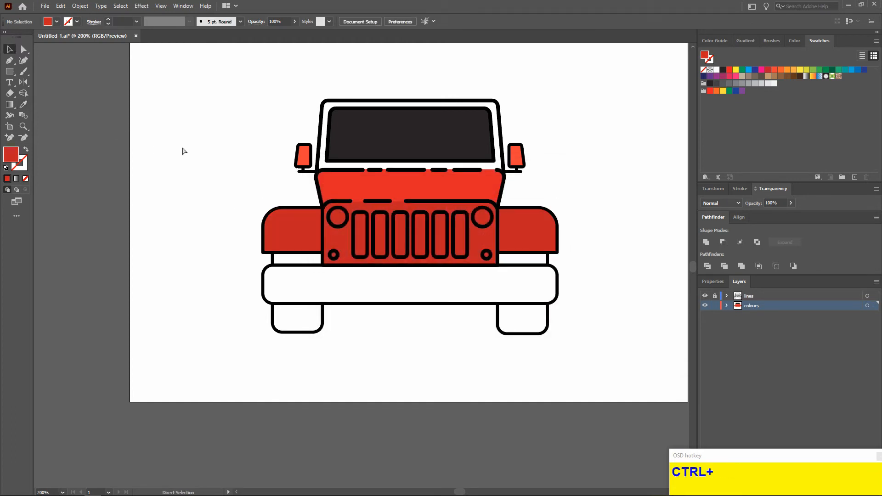
- Fill the windshield frame shape with the dark red sampled from the grille using the Eyedropper
{"action": "scroll", "coordinate": [182, 147], "scroll_direction": "left", "scroll_amount": 1}
{"action": "scroll", "coordinate": [183, 151], "scroll_direction": "up", "scroll_amount": 1}
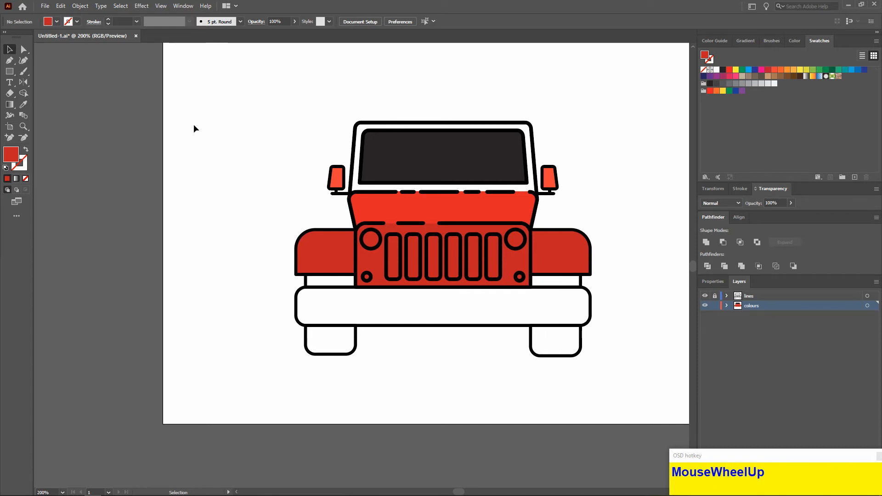
{"action": "scroll", "coordinate": [370, 128], "scroll_direction": "up", "scroll_amount": 1}
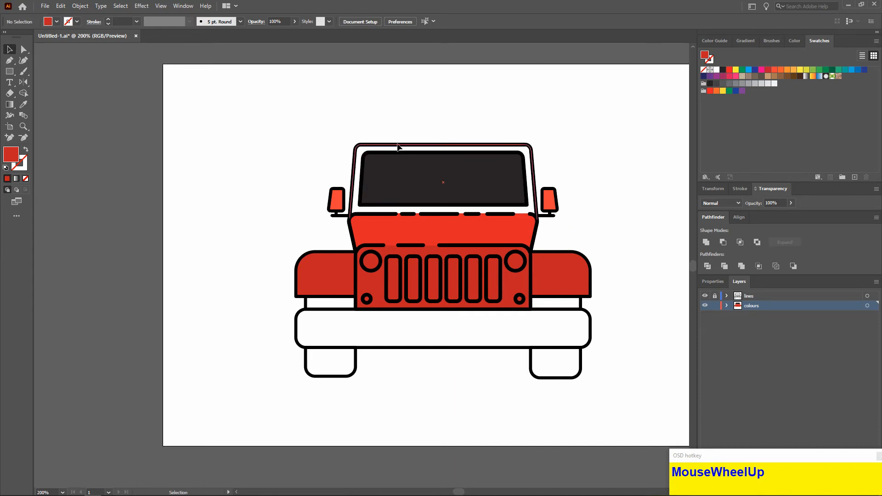
{"action": "scroll", "coordinate": [303, 131], "scroll_direction": "right", "scroll_amount": 1}
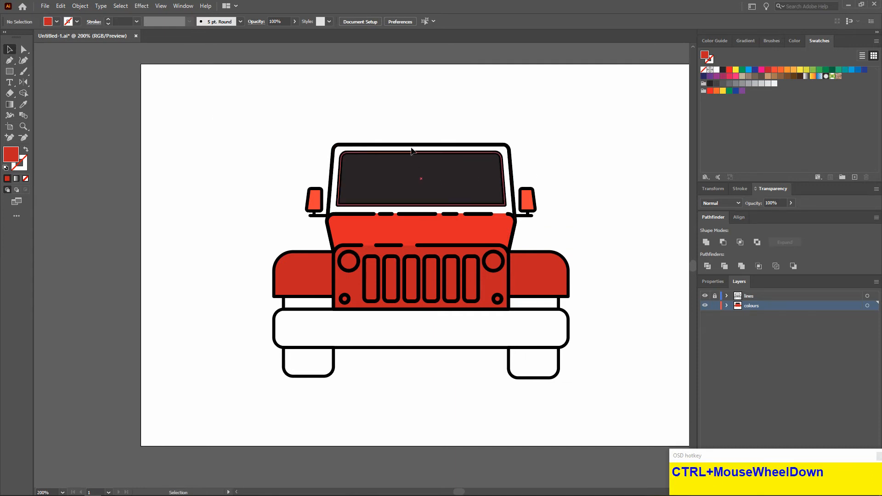
{"action": "left_click", "coordinate": [419, 181]}
{"action": "left_click", "coordinate": [23, 104]}
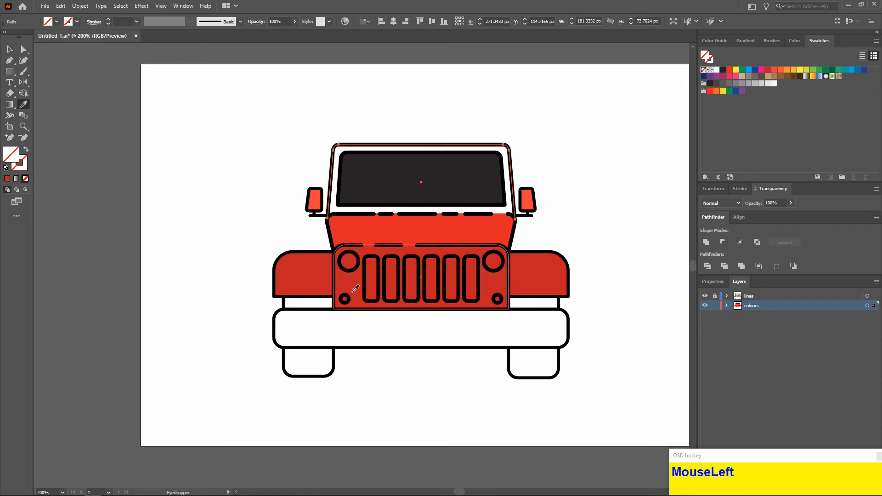
{"action": "left_click", "coordinate": [352, 293]}
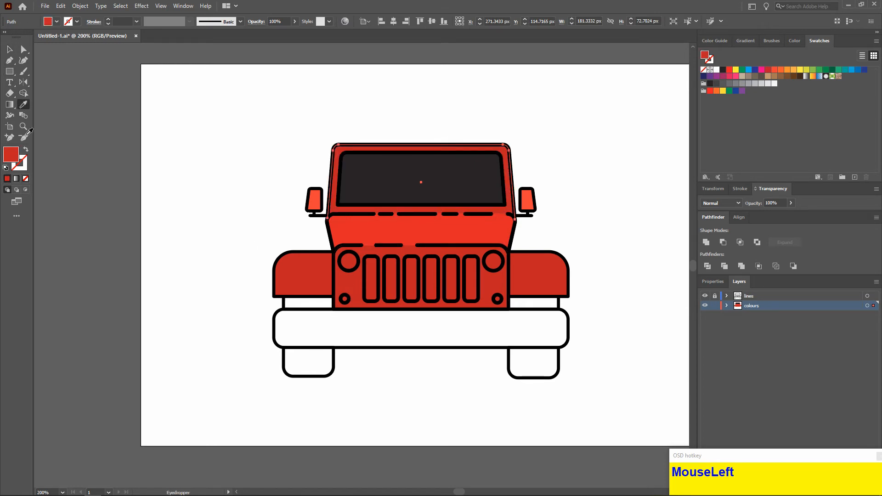
{"action": "left_click", "coordinate": [9, 49]}
{"action": "left_click", "coordinate": [169, 116]}
- Change the hood shape's fill to a more saturated bright red, #E50A0A
{"action": "left_click", "coordinate": [358, 230]}
{"action": "double_click", "coordinate": [11, 154]}
{"action": "left_click_drag", "start_coordinate": [418, 208], "coordinate": [437, 205]}
{"action": "left_click", "coordinate": [538, 194]}
- Fill both side mirror shapes with a dark grey swatch
{"action": "scroll", "coordinate": [594, 184], "scroll_direction": "down", "scroll_amount": 2}
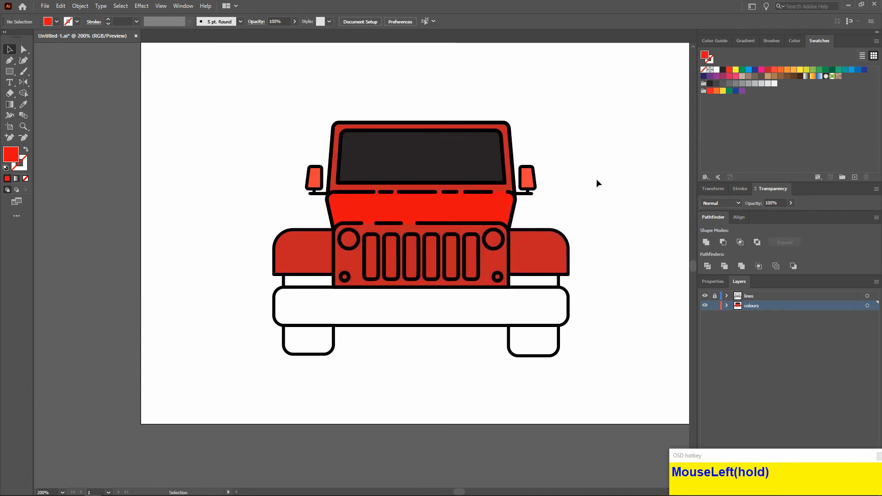
{"action": "scroll", "coordinate": [596, 224], "scroll_direction": "down", "scroll_amount": 1}
{"action": "scroll", "coordinate": [599, 213], "scroll_direction": "down", "scroll_amount": 2}
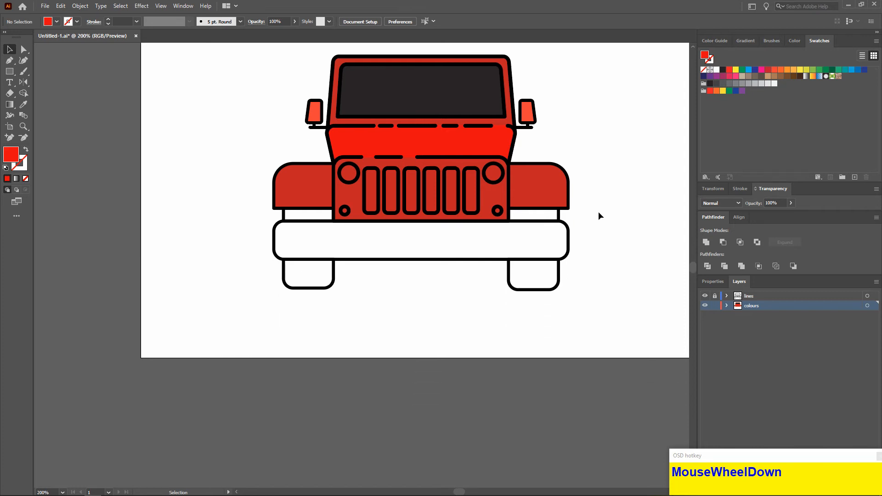
{"action": "scroll", "coordinate": [598, 211], "scroll_direction": "up", "scroll_amount": 1}
{"action": "left_click", "coordinate": [527, 137]}
{"action": "left_click", "coordinate": [314, 133], "text": "shift"}
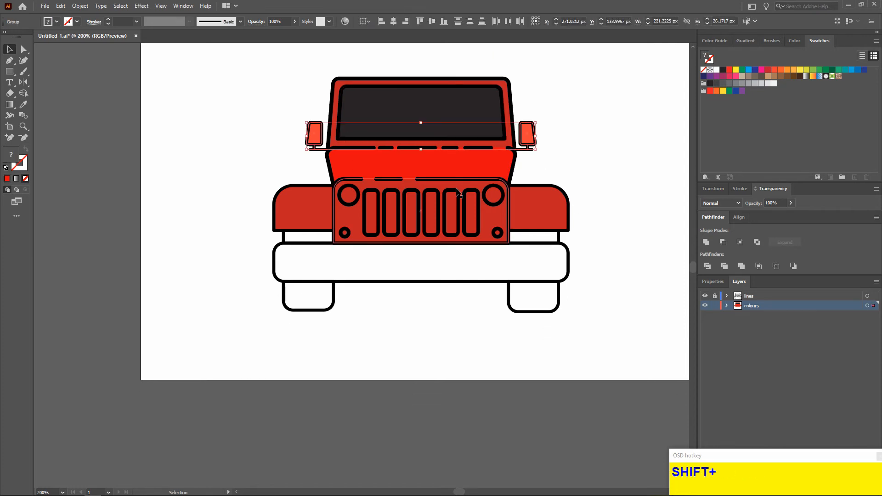
{"action": "scroll", "coordinate": [593, 146], "scroll_direction": "up", "scroll_amount": 1}
{"action": "left_click", "coordinate": [718, 84]}
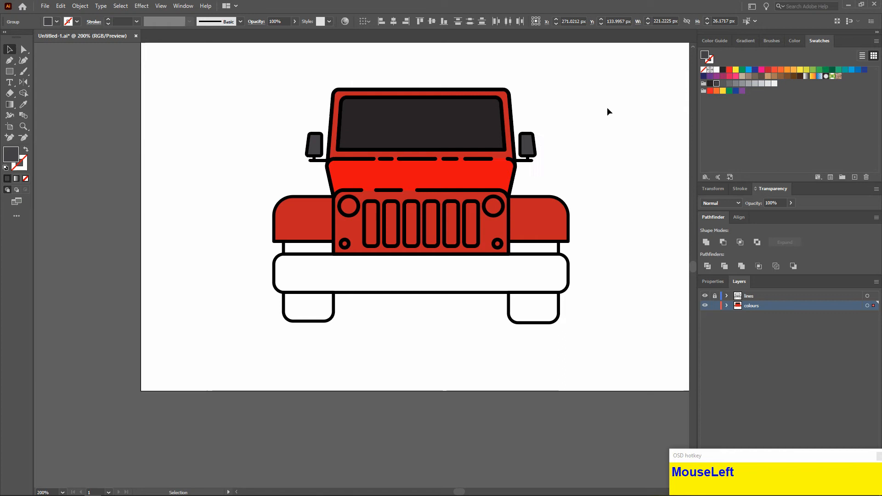
{"action": "left_click", "coordinate": [608, 107]}
- Fill the tyre shapes above and below the bumper with the near-black grey swatch
{"action": "scroll", "coordinate": [610, 109], "scroll_direction": "left", "scroll_amount": 1}
{"action": "scroll", "coordinate": [616, 112], "scroll_direction": "right", "scroll_amount": 1}
{"action": "scroll", "coordinate": [612, 118], "scroll_direction": "down", "scroll_amount": 1}
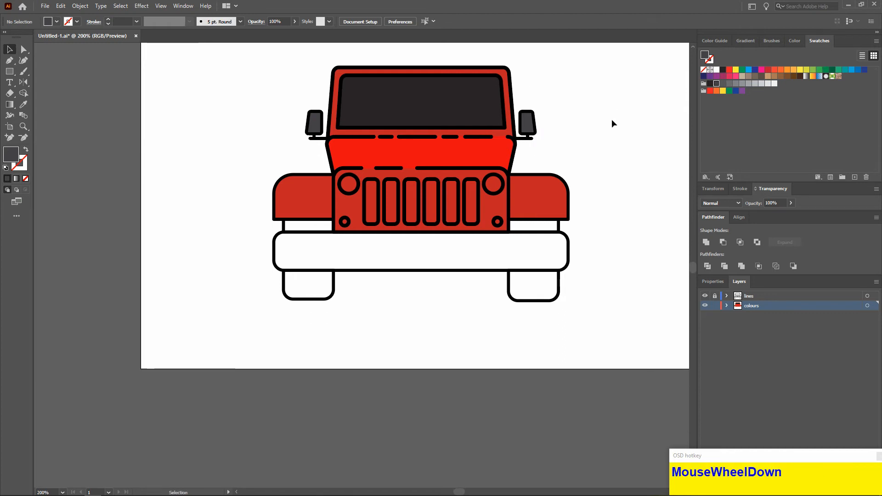
{"action": "left_click", "coordinate": [309, 235]}
{"action": "left_click", "coordinate": [295, 285], "text": "shift"}
{"action": "left_click", "coordinate": [558, 294], "text": "shift"}
{"action": "left_click", "coordinate": [714, 90]}
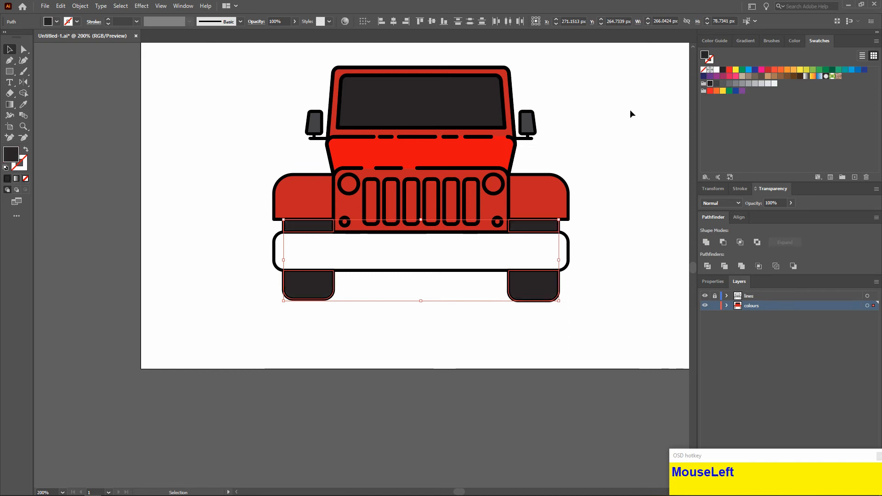
{"action": "left_click", "coordinate": [629, 109]}
- Fill the six grille slots with the near-black #231F20 and no stroke, sampled from the tyres using the Eyedropper
{"action": "key", "text": "ctrl+equal"}
{"action": "left_click", "coordinate": [358, 230], "text": "shift"}
{"action": "left_click", "coordinate": [383, 229], "text": "shift"}
{"action": "left_click", "coordinate": [442, 229], "text": "shift"}
{"action": "left_click", "coordinate": [472, 230], "text": "shift"}
{"action": "left_click", "coordinate": [502, 230], "text": "shift"}
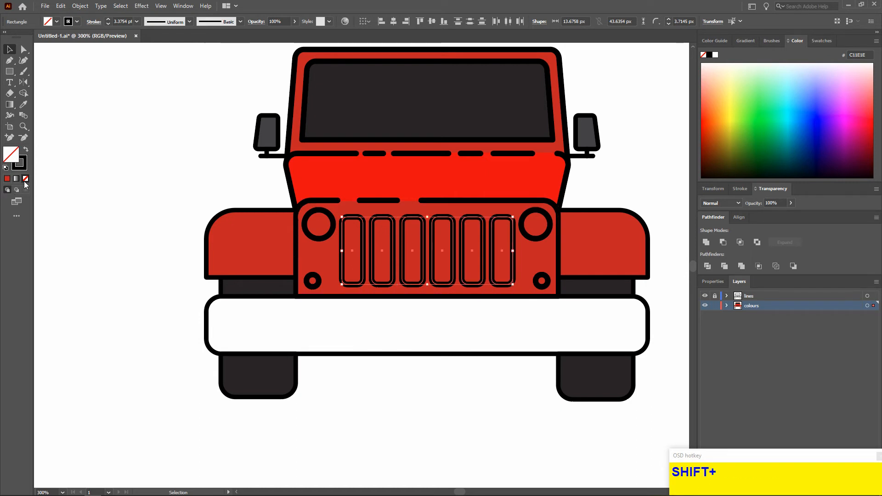
{"action": "left_click", "coordinate": [23, 104]}
{"action": "left_click", "coordinate": [272, 287]}
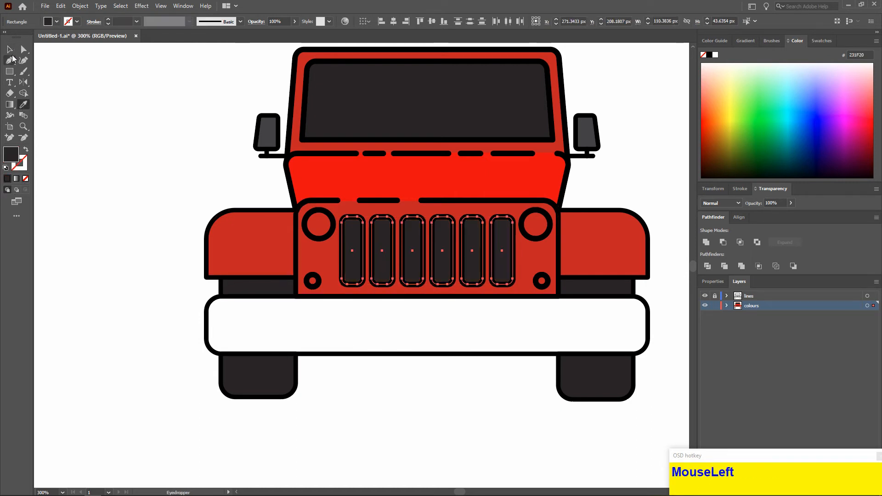
{"action": "left_click", "coordinate": [10, 49]}
{"action": "left_click", "coordinate": [128, 109]}
- Match the fenders, grille panel and windshield frame to the hood's bright red fill using the Eyedropper
{"action": "scroll", "coordinate": [176, 125], "scroll_direction": "down", "scroll_amount": 2}
{"action": "scroll", "coordinate": [174, 123], "scroll_direction": "left", "scroll_amount": 1}
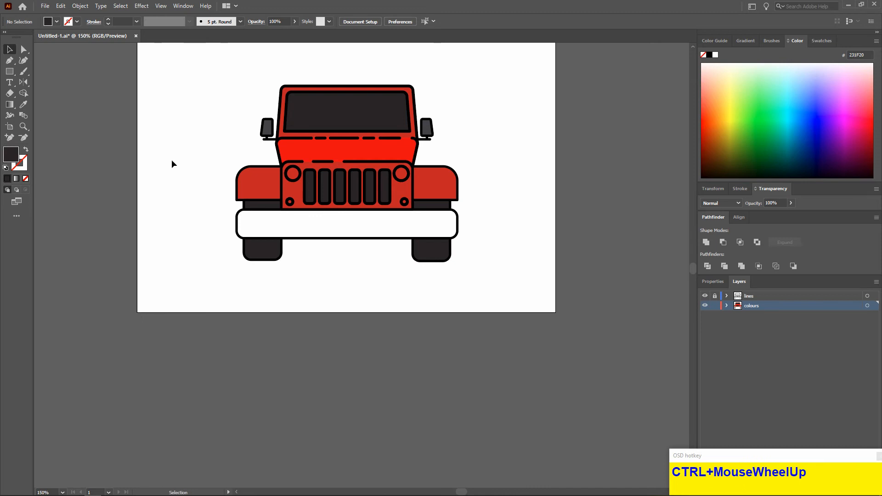
{"action": "scroll", "coordinate": [247, 167], "scroll_direction": "up", "scroll_amount": 2}
{"action": "scroll", "coordinate": [270, 198], "scroll_direction": "left", "scroll_amount": 3}
{"action": "left_click", "coordinate": [269, 209]}
{"action": "left_click", "coordinate": [438, 228], "text": "shift"}
{"action": "left_click", "coordinate": [611, 216], "text": "shift"}
{"action": "scroll", "coordinate": [356, 170], "scroll_direction": "up", "scroll_amount": 1}
{"action": "left_click", "coordinate": [335, 141], "text": "shift"}
{"action": "left_click", "coordinate": [23, 104]}
{"action": "left_click", "coordinate": [349, 170]}
- Darken the fill of the fenders, grille panel and windshield frame to a deep red, #BA0000
{"action": "double_click", "coordinate": [11, 155]}
{"action": "left_click_drag", "start_coordinate": [434, 202], "coordinate": [449, 224]}
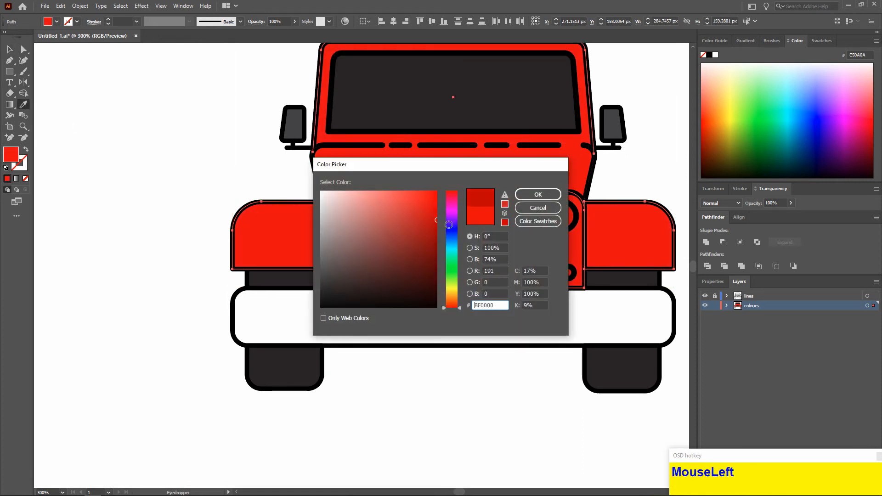
{"action": "left_click", "coordinate": [529, 201]}
{"action": "left_click", "coordinate": [9, 49]}
{"action": "left_click", "coordinate": [181, 153]}
{"action": "scroll", "coordinate": [181, 153], "scroll_direction": "down", "scroll_amount": 1, "text": "alt"}
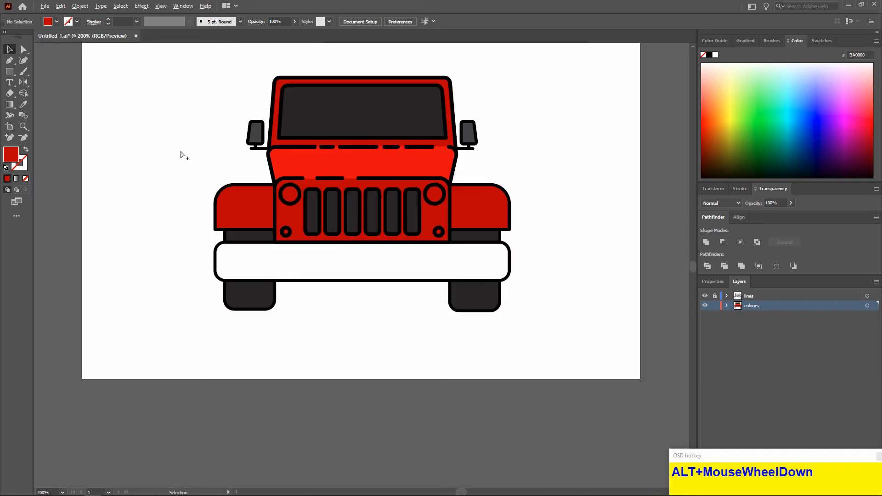
- Fill both round headlights with the yellow swatch
{"action": "scroll", "coordinate": [184, 159], "scroll_direction": "up", "scroll_amount": 1, "text": "ctrl"}
{"action": "scroll", "coordinate": [194, 159], "scroll_direction": "down", "scroll_amount": 1}
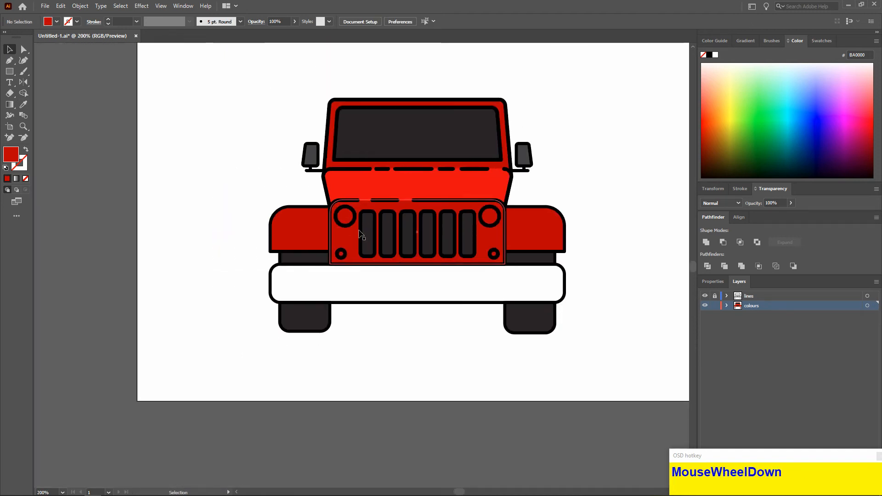
{"action": "scroll", "coordinate": [356, 221], "scroll_direction": "up", "scroll_amount": 1, "text": "alt"}
{"action": "left_click", "coordinate": [349, 229]}
{"action": "left_click", "coordinate": [555, 216], "text": "shift"}
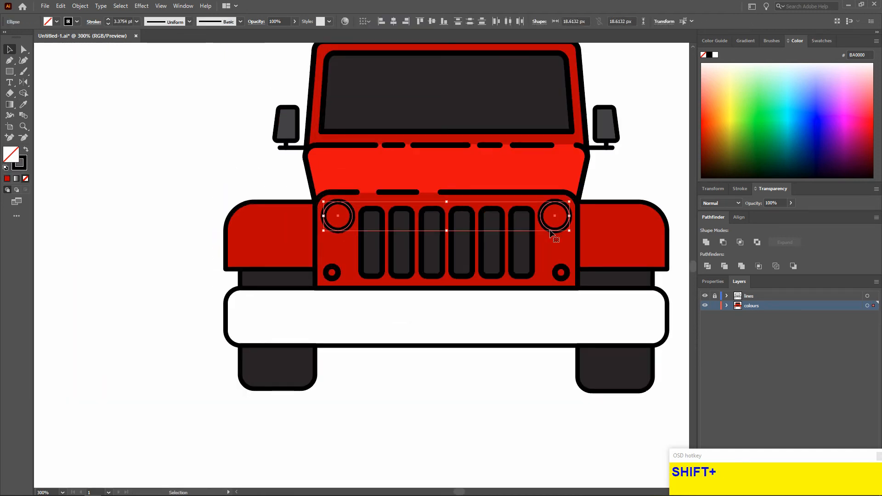
{"action": "scroll", "coordinate": [554, 216], "scroll_direction": "down", "scroll_amount": 1, "text": "ctrl"}
{"action": "left_click", "coordinate": [819, 40]}
{"action": "left_click", "coordinate": [792, 70]}
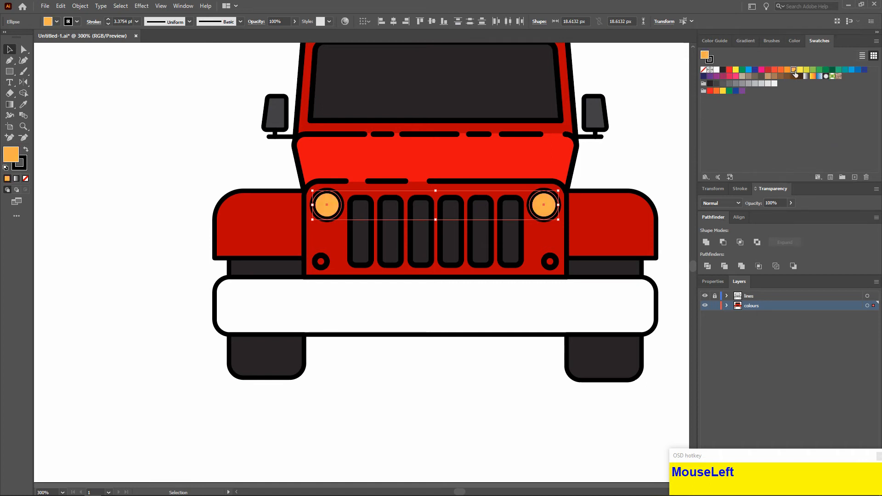
{"action": "left_click", "coordinate": [789, 69]}
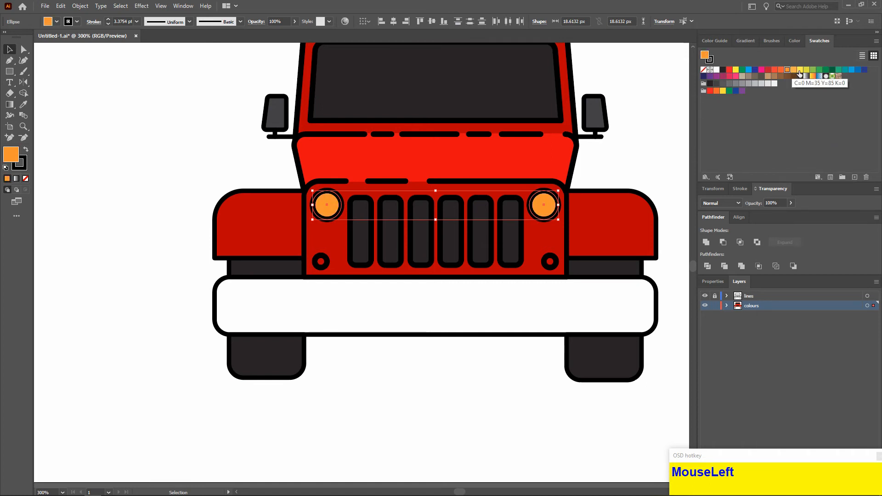
{"action": "left_click", "coordinate": [800, 70]}
{"action": "left_click", "coordinate": [806, 70]}
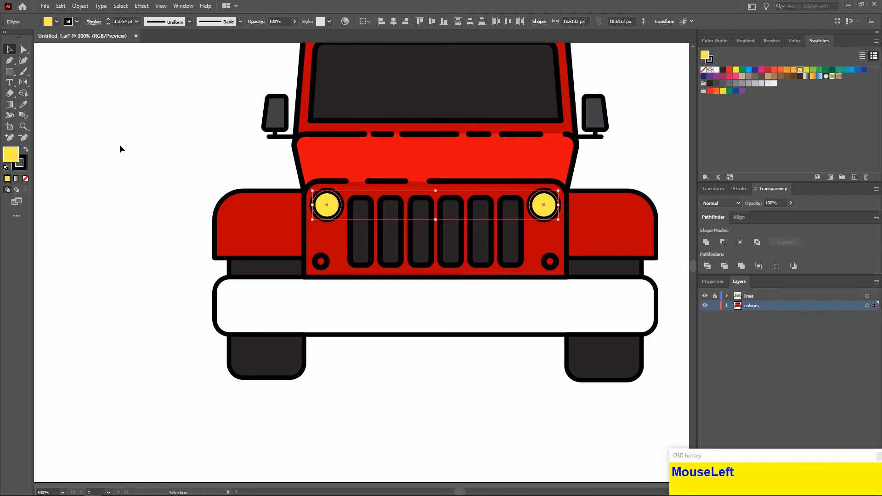
{"action": "left_click", "coordinate": [120, 146]}
- Fill the two small circles below the headlights with light grey #BCBEC0 and remove their stroke
{"action": "scroll", "coordinate": [119, 145], "scroll_direction": "up", "scroll_amount": 2}
{"action": "scroll", "coordinate": [128, 145], "scroll_direction": "left", "scroll_amount": 1}
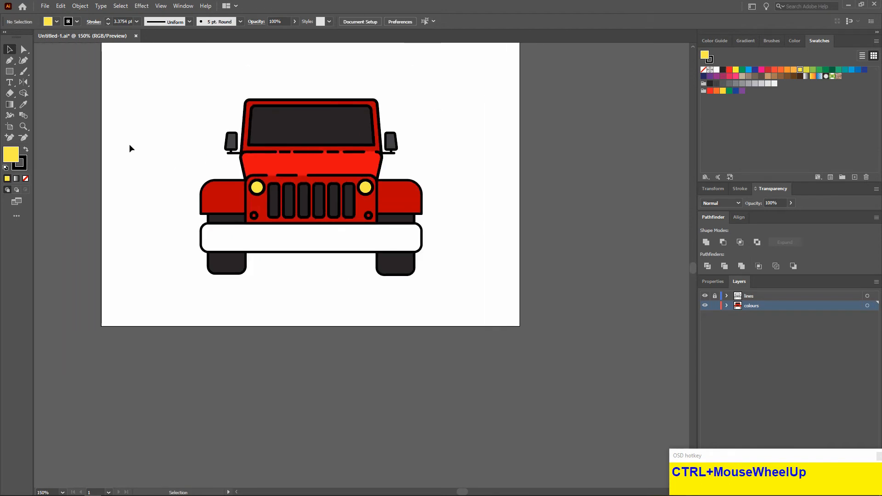
{"action": "scroll", "coordinate": [130, 146], "scroll_direction": "left", "scroll_amount": 1}
{"action": "scroll", "coordinate": [271, 192], "scroll_direction": "up", "scroll_amount": 2}
{"action": "left_click", "coordinate": [325, 236]}
{"action": "left_click", "coordinate": [554, 236], "text": "shift"}
{"action": "left_click", "coordinate": [754, 83]}
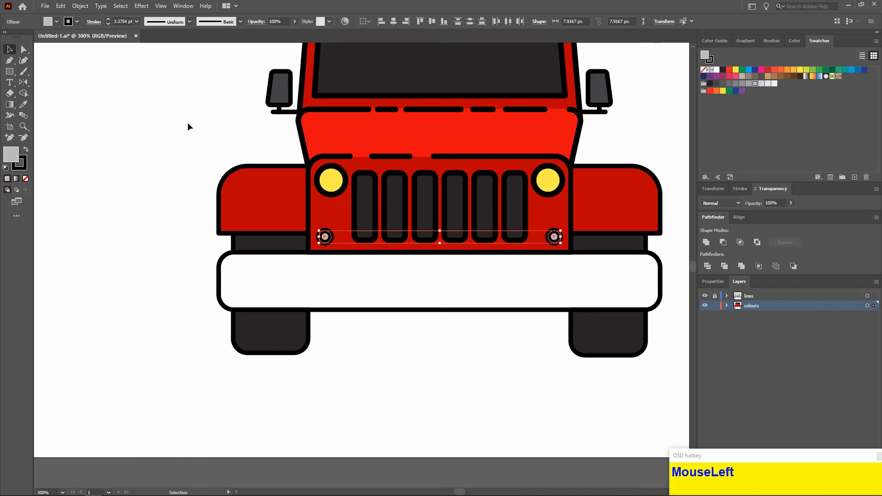
{"action": "left_click", "coordinate": [24, 179]}
{"action": "left_click", "coordinate": [111, 178]}
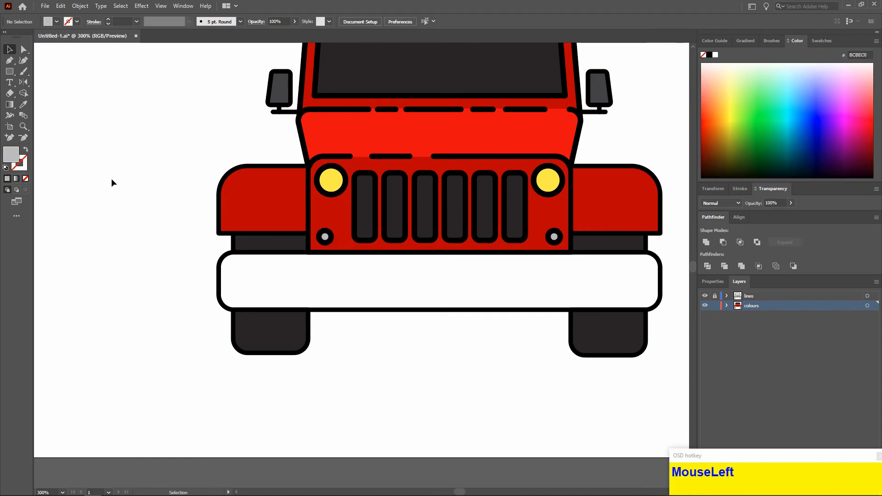
- Fill the bumper shape with the dark grey swatch
{"action": "scroll", "coordinate": [111, 178], "scroll_direction": "up", "scroll_amount": 1}
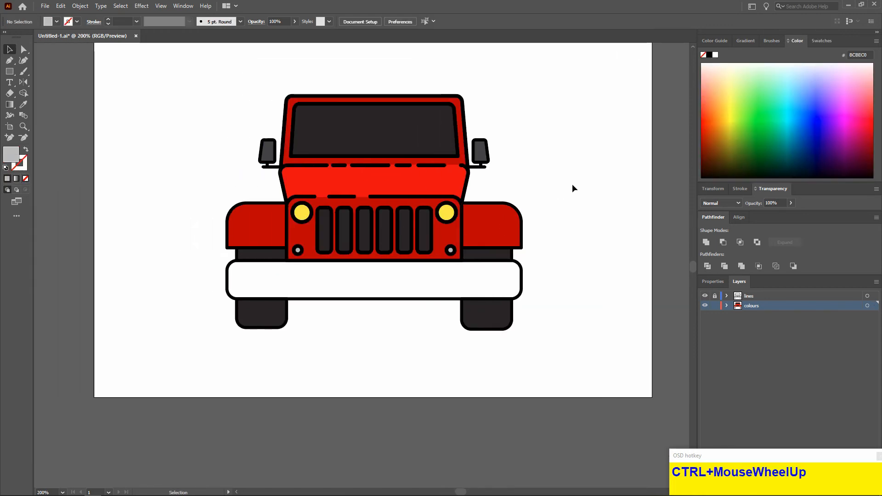
{"action": "scroll", "coordinate": [574, 188], "scroll_direction": "down", "scroll_amount": 1}
{"action": "left_click", "coordinate": [228, 265]}
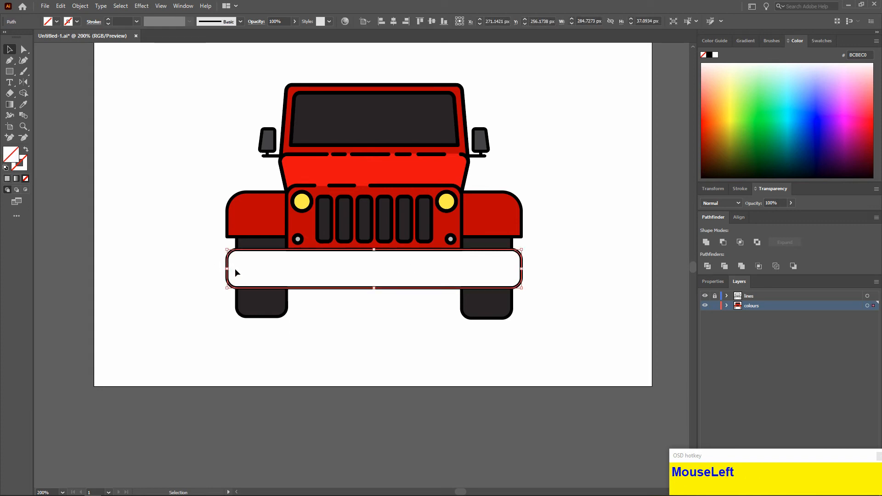
{"action": "left_click", "coordinate": [826, 45]}
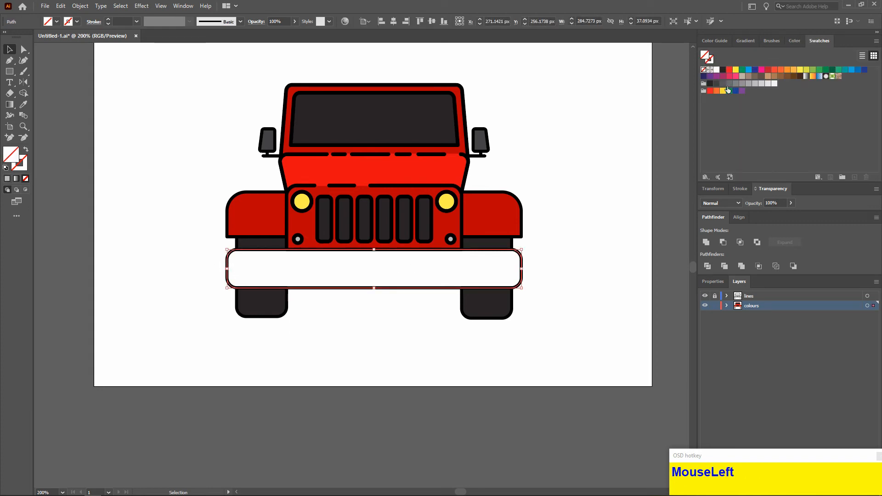
{"action": "left_click", "coordinate": [726, 87]}
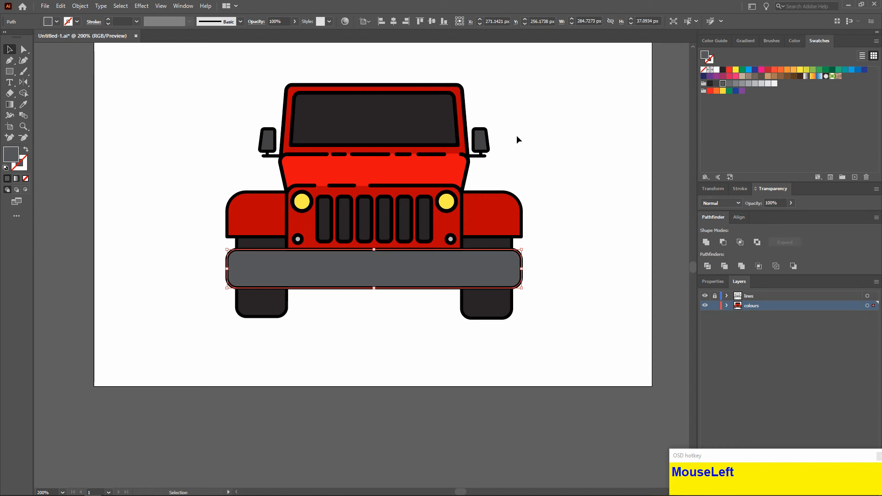
{"action": "left_click", "coordinate": [735, 81]}
{"action": "left_click", "coordinate": [615, 120]}
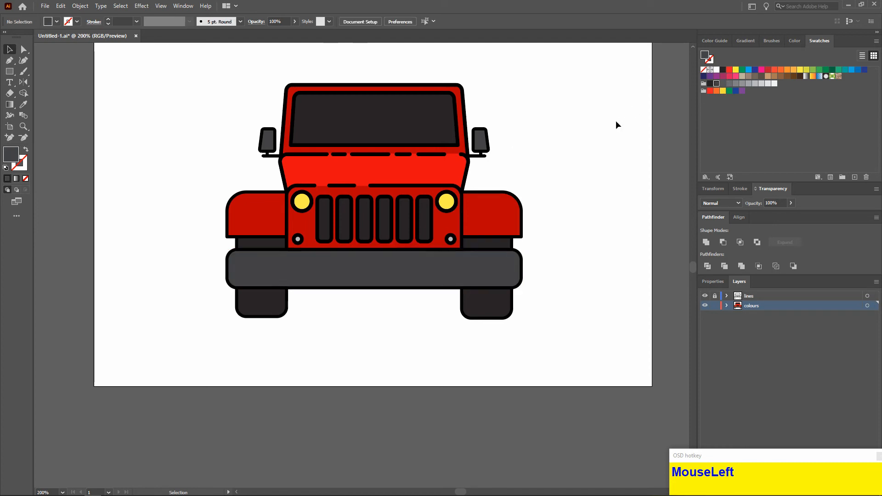
- Duplicate the bumper shape slightly above the original and select both copies together
{"action": "scroll", "coordinate": [599, 129], "scroll_direction": "down", "scroll_amount": 1}
{"action": "scroll", "coordinate": [600, 131], "scroll_direction": "down", "scroll_amount": 1}
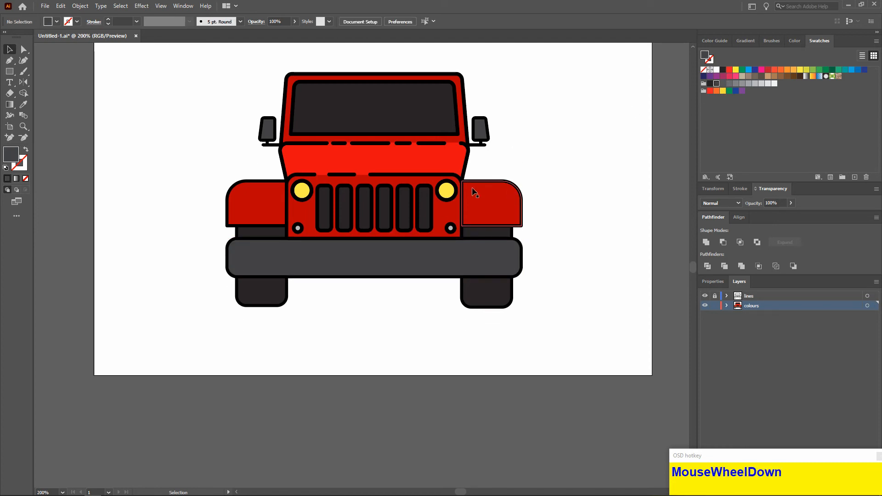
{"action": "left_click", "coordinate": [434, 239]}
{"action": "key", "text": "ctrl+z"}
{"action": "left_click", "coordinate": [368, 283]}
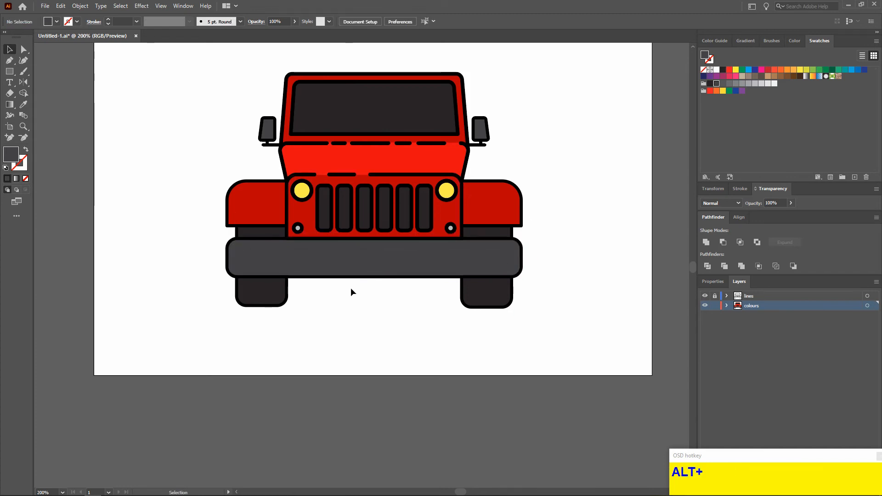
{"action": "scroll", "coordinate": [344, 283], "scroll_direction": "up", "scroll_amount": 1, "text": "alt"}
{"action": "left_click", "coordinate": [373, 256]}
{"action": "left_click_drag", "start_coordinate": [373, 256], "coordinate": [347, 240]}
{"action": "left_click", "coordinate": [331, 267], "text": "shift"}
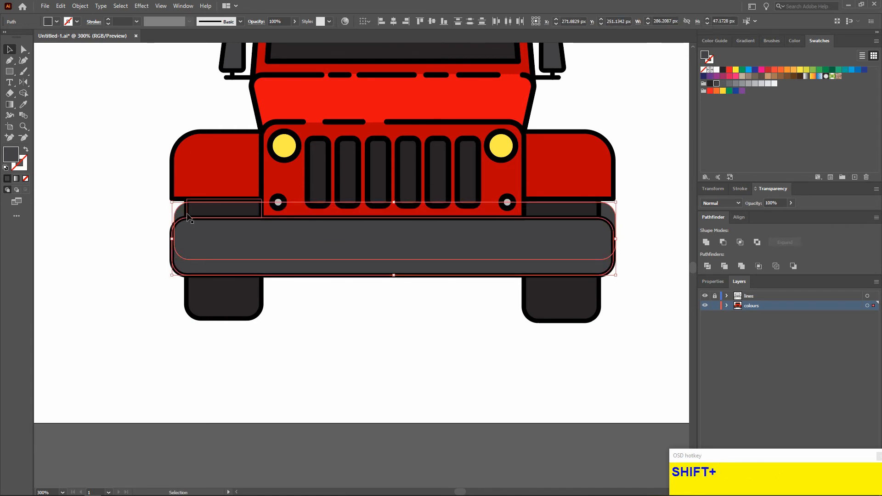
- Split the overlapping bumper shapes with the Shape Builder tool and delete the piece sticking out above the bumper
{"action": "scroll", "coordinate": [186, 216], "scroll_direction": "down", "scroll_amount": 1}
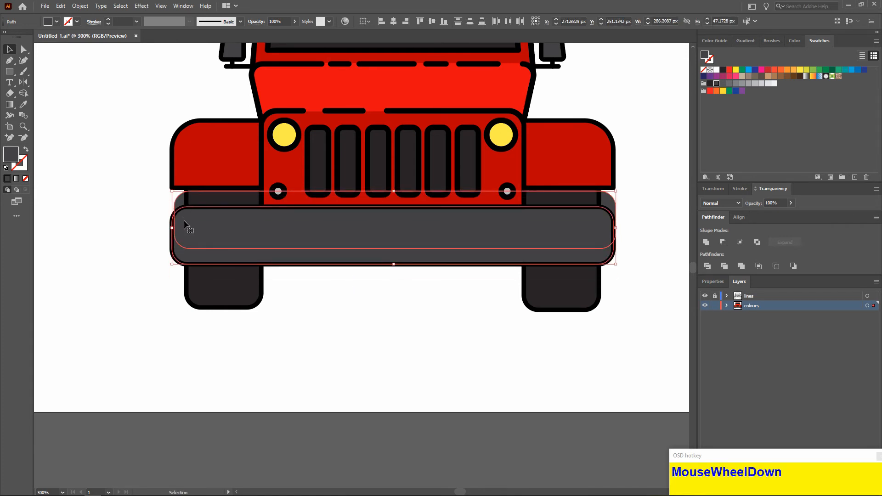
{"action": "left_click", "coordinate": [23, 93]}
{"action": "left_click_drag", "start_coordinate": [174, 199], "coordinate": [122, 156]}
{"action": "left_click", "coordinate": [10, 49]}
{"action": "left_click", "coordinate": [115, 120]}
{"action": "key", "text": "Delete"}
- Fill the upper section of the bumper with a mid-grey swatch
{"action": "left_click", "coordinate": [205, 232]}
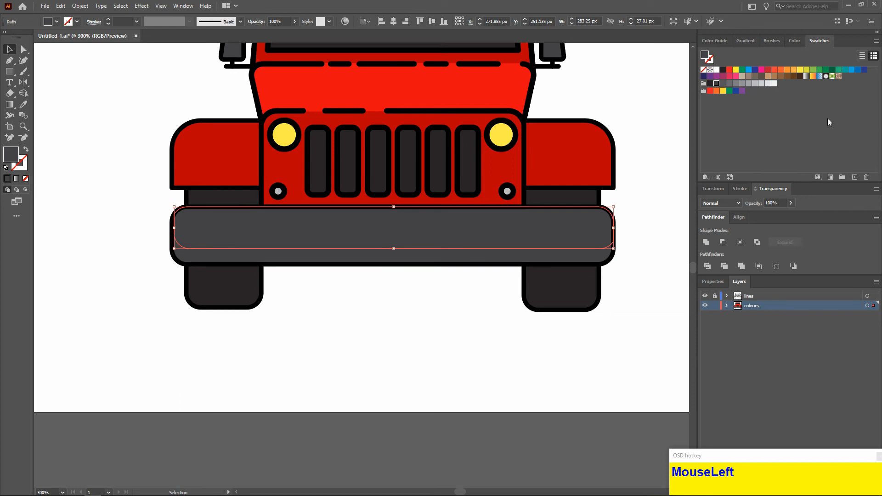
{"action": "left_click", "coordinate": [732, 84]}
{"action": "left_click", "coordinate": [632, 124]}
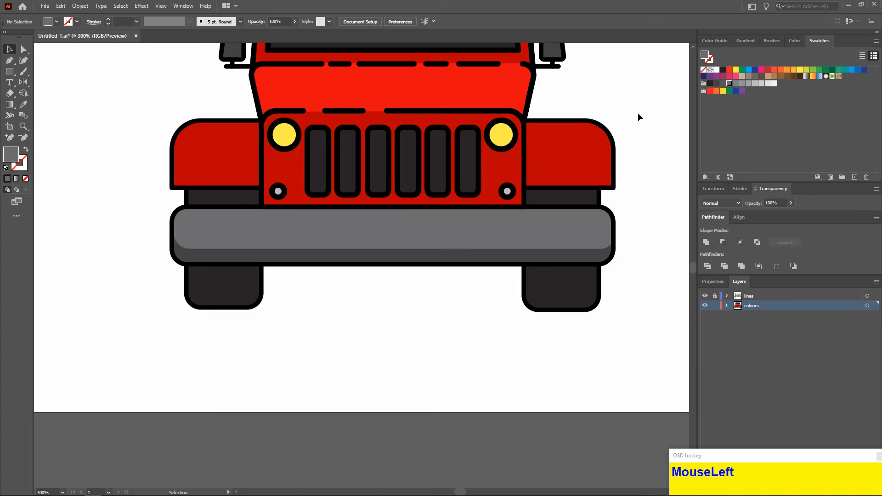
- Duplicate the mid-grey bumper section slightly downward and select it together with the original
{"action": "scroll", "coordinate": [455, 308], "scroll_direction": "down", "scroll_amount": 1}
{"action": "scroll", "coordinate": [459, 308], "scroll_direction": "up", "scroll_amount": 1}
{"action": "left_click_drag", "start_coordinate": [435, 223], "coordinate": [432, 217]}
{"action": "left_click", "coordinate": [425, 194], "text": "shift"}
{"action": "left_click", "coordinate": [238, 177], "text": "shift"}
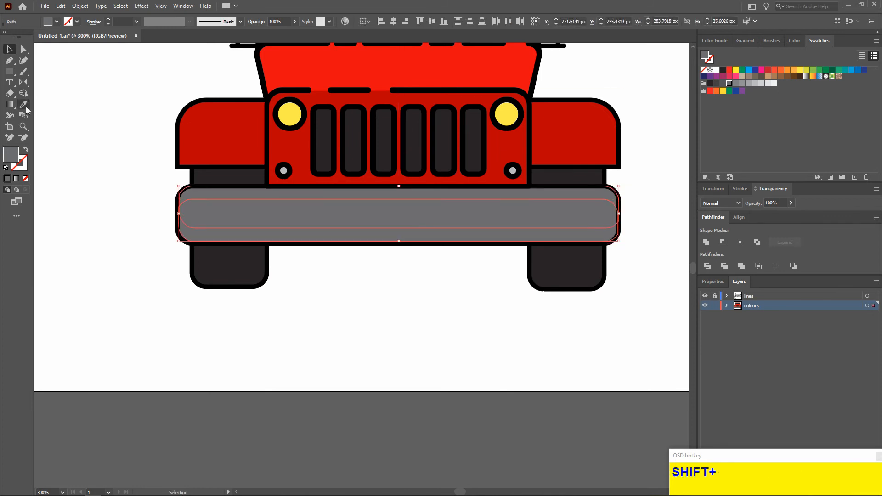
- Split the two mid-grey shapes with the Shape Builder tool and delete the excess piece along the bumper's lower edge
{"action": "left_click", "coordinate": [24, 93]}
{"action": "left_click", "coordinate": [184, 235]}
{"action": "left_click", "coordinate": [10, 49]}
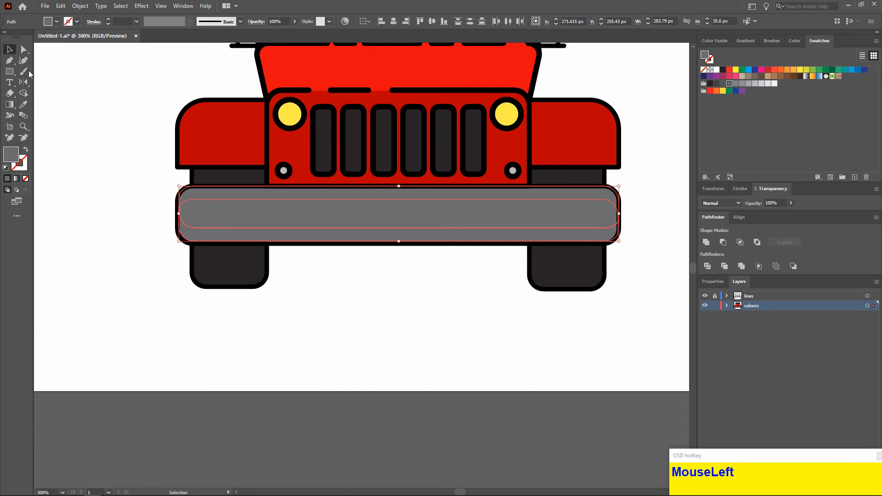
{"action": "left_click_drag", "start_coordinate": [236, 236], "coordinate": [309, 336]}
{"action": "key", "text": "Delete"}
- Fill the thin strip along the bumper's upper edge with a light grey swatch as a highlight
{"action": "left_click", "coordinate": [340, 215]}
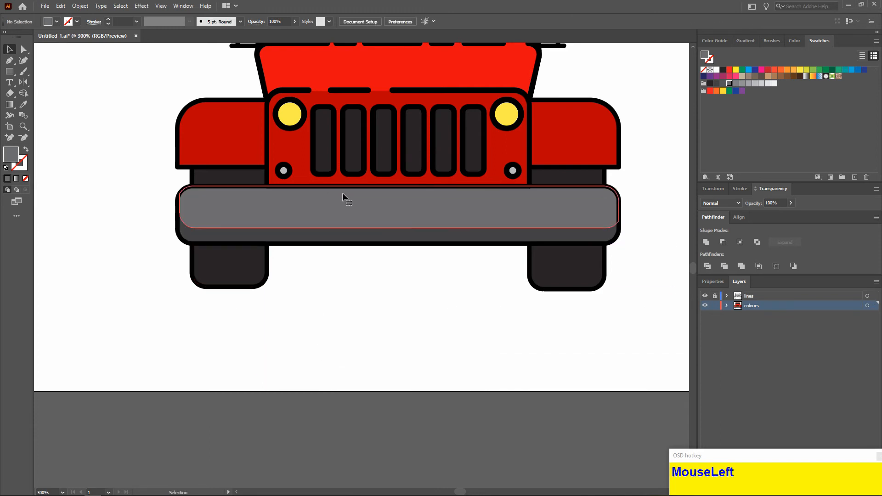
{"action": "left_click", "coordinate": [749, 83]}
{"action": "left_click", "coordinate": [464, 322]}
{"action": "scroll", "coordinate": [462, 317], "scroll_direction": "down", "scroll_amount": 2, "text": "alt"}
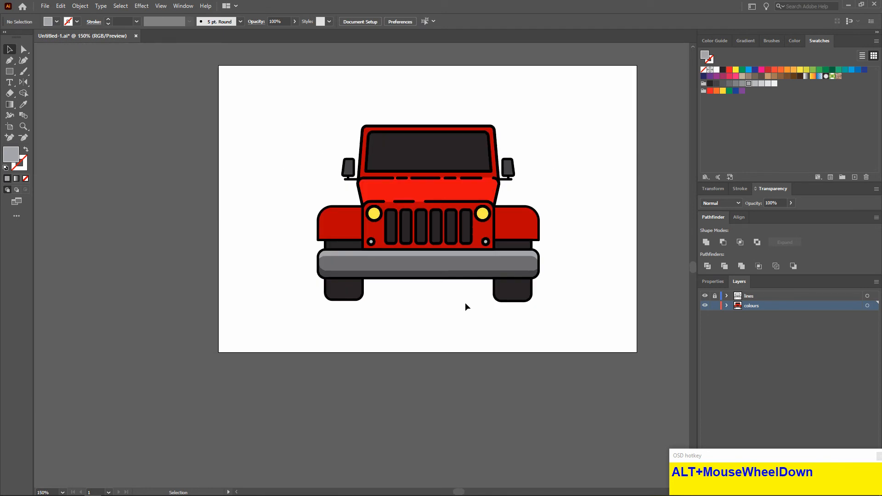
{"action": "scroll", "coordinate": [370, 290], "scroll_direction": "up", "scroll_amount": 2, "text": "alt"}
{"action": "left_click_drag", "start_coordinate": [340, 308], "coordinate": [340, 324], "text": "alt"}
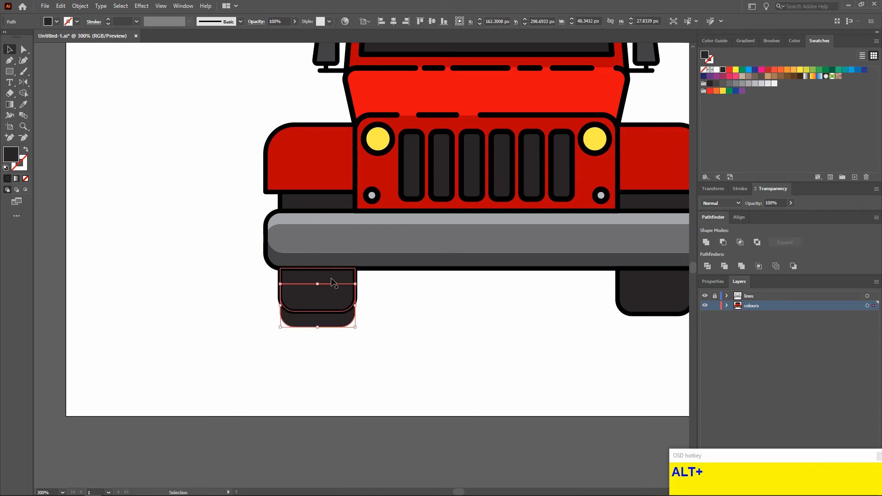
{"action": "key", "text": "ctrl+z"}
- Duplicate both tyre shapes below the bumper slightly downward and select the copies together with the originals
{"action": "scroll", "coordinate": [338, 292], "scroll_direction": "down", "scroll_amount": 1}
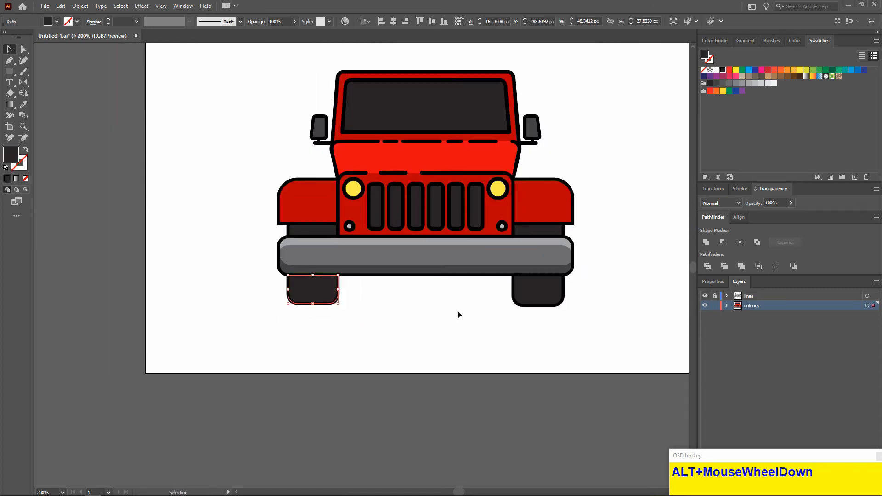
{"action": "left_click", "coordinate": [330, 297], "text": "shift"}
{"action": "scroll", "coordinate": [329, 296], "scroll_direction": "up", "scroll_amount": 1, "text": "alt"}
{"action": "left_click_drag", "start_coordinate": [331, 292], "coordinate": [329, 303], "text": "alt"}
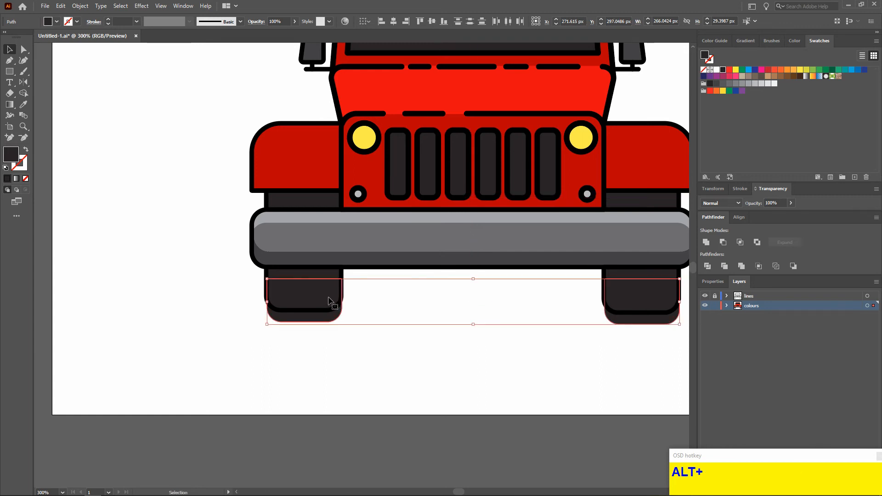
{"action": "left_click", "coordinate": [419, 278], "text": "shift"}
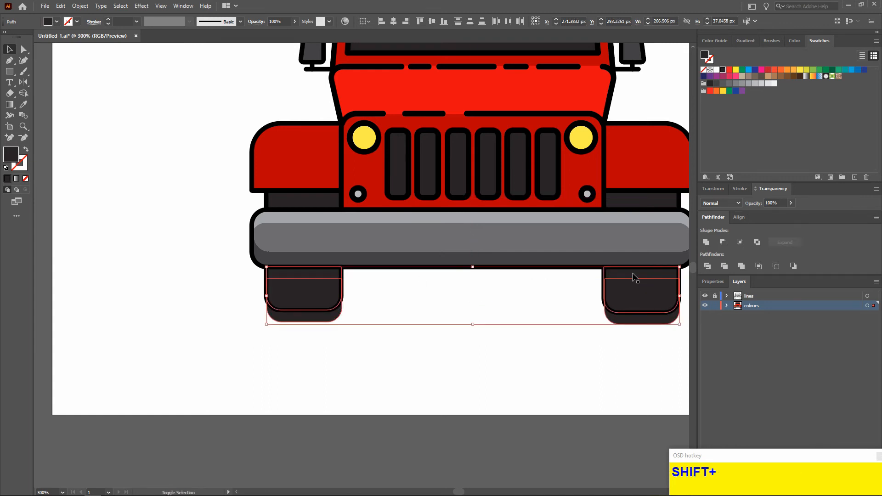
- Split the overlapping tyre shapes with the Shape Builder tool and delete the pieces sticking out below both tyres
{"action": "scroll", "coordinate": [275, 207], "scroll_direction": "down", "scroll_amount": 1}
{"action": "left_click", "coordinate": [23, 93]}
{"action": "left_click_drag", "start_coordinate": [369, 339], "coordinate": [311, 307]}
{"action": "left_click_drag", "start_coordinate": [598, 336], "coordinate": [647, 311]}
{"action": "left_click", "coordinate": [10, 49]}
{"action": "left_click", "coordinate": [307, 357]}
{"action": "left_click_drag", "start_coordinate": [317, 271], "coordinate": [325, 324]}
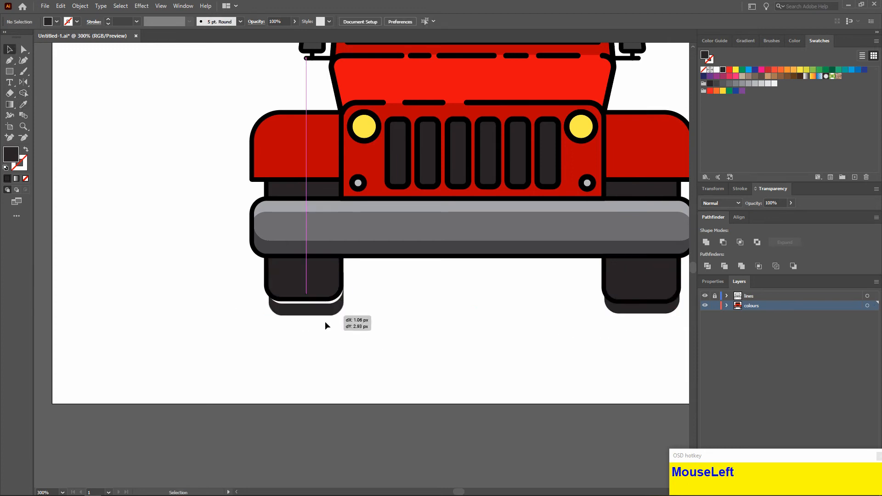
{"action": "left_click", "coordinate": [672, 312], "text": "shift"}
{"action": "key", "text": "shift+Delete"}
- Darken the fill of the two rear tyre shapes to a neutral near-black, forming shadow bands under the bumper
{"action": "left_click", "coordinate": [325, 271]}
{"action": "left_click", "coordinate": [633, 271], "text": "shift"}
{"action": "scroll", "coordinate": [344, 325], "scroll_direction": "right", "scroll_amount": 1}
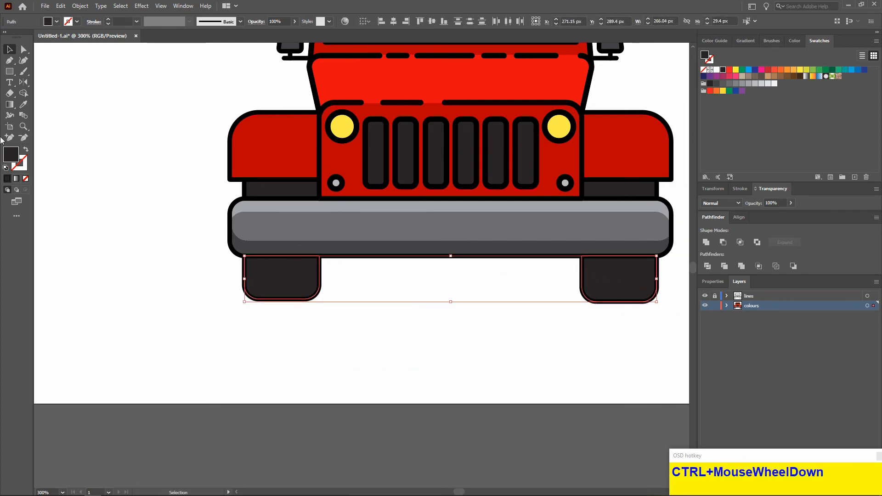
{"action": "left_click", "coordinate": [24, 105]}
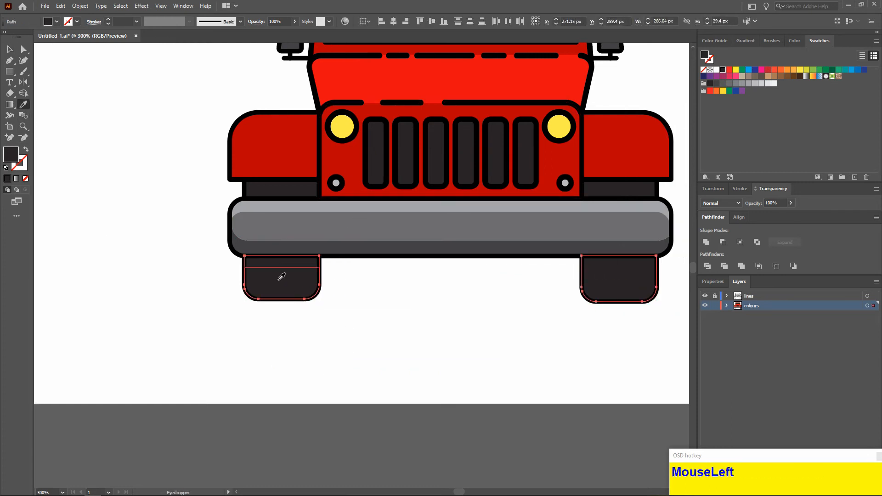
{"action": "double_click", "coordinate": [9, 160]}
{"action": "left_click_drag", "start_coordinate": [325, 303], "coordinate": [324, 302]}
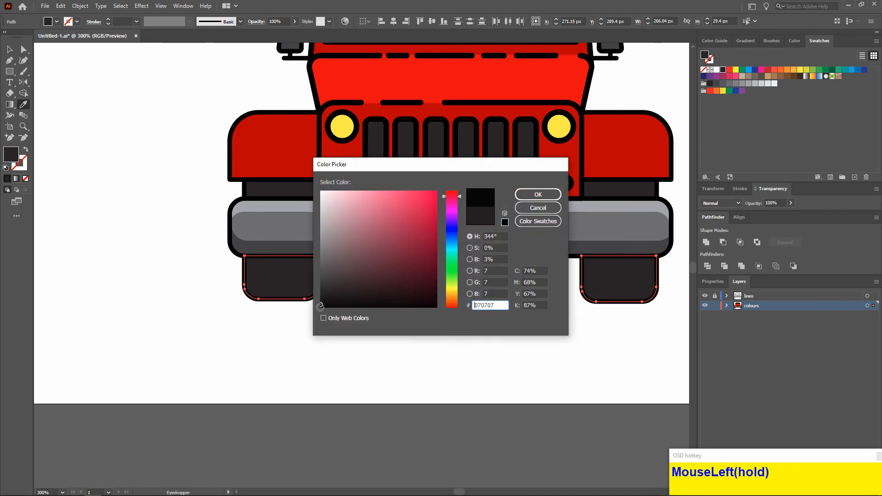
{"action": "left_click", "coordinate": [526, 196]}
{"action": "left_click", "coordinate": [99, 138], "text": "ctrl"}
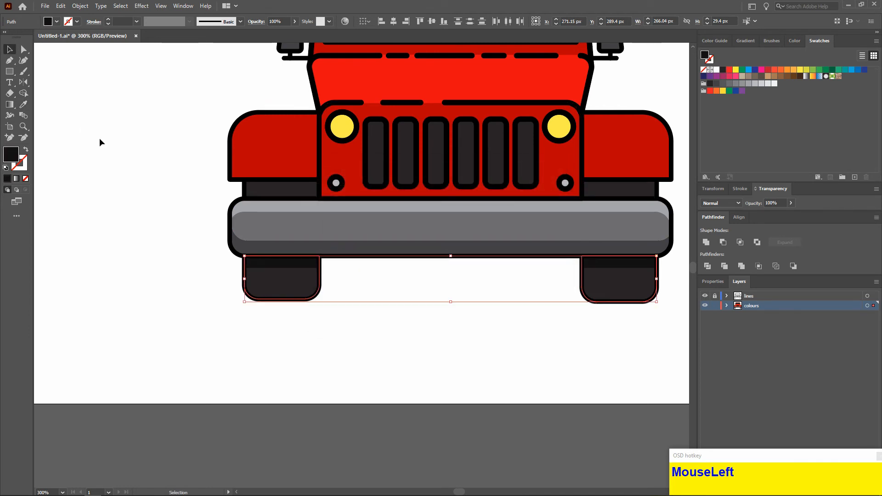
- Duplicate the two dark tyre shapes between the fenders and the bumper slightly upward
{"action": "scroll", "coordinate": [124, 155], "scroll_direction": "left", "scroll_amount": 1}
{"action": "scroll", "coordinate": [131, 181], "scroll_direction": "down", "scroll_amount": 1}
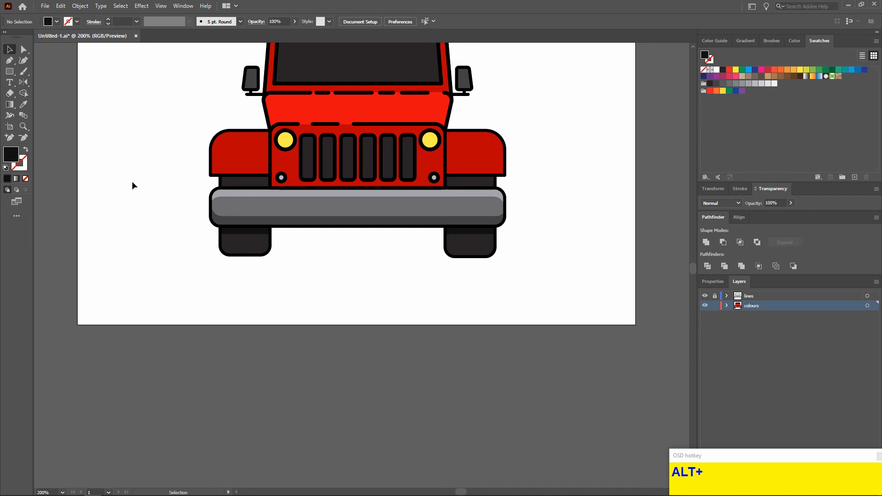
{"action": "scroll", "coordinate": [125, 202], "scroll_direction": "up", "scroll_amount": 1}
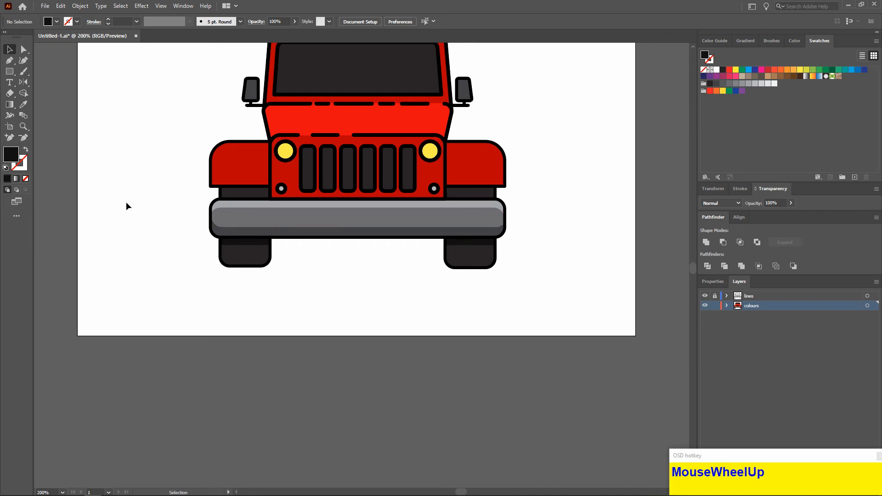
{"action": "scroll", "coordinate": [175, 208], "scroll_direction": "up", "scroll_amount": 2}
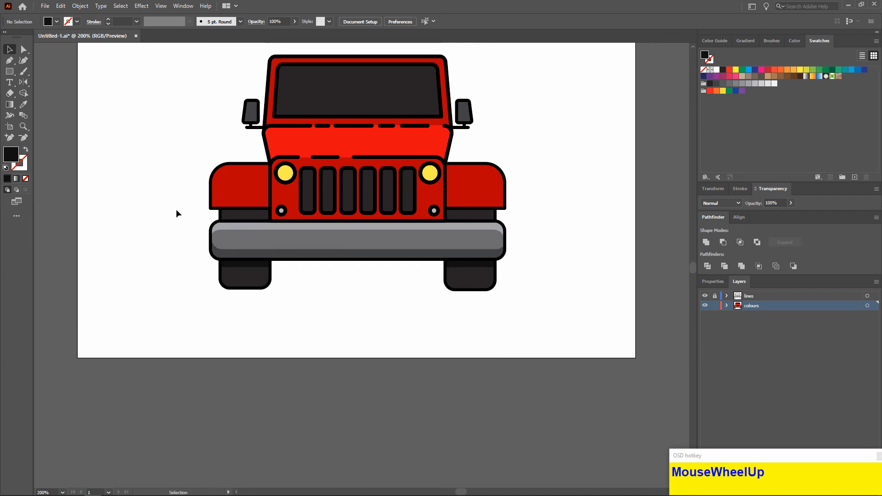
{"action": "scroll", "coordinate": [250, 214], "scroll_direction": "up", "scroll_amount": 3}
{"action": "mouse_move", "coordinate": [255, 209]}
{"action": "left_mouse_down"}
{"action": "mouse_move", "coordinate": [252, 199]}
{"action": "mouse_move", "coordinate": [283, 204]}
{"action": "mouse_move", "coordinate": [263, 196]}
{"action": "left_mouse_up"}
{"action": "key", "text": "ctrl+z"}
{"action": "scroll", "coordinate": [657, 232], "scroll_direction": "down", "scroll_amount": 1}
{"action": "left_click", "coordinate": [656, 211], "text": "shift"}
{"action": "scroll", "coordinate": [238, 209], "scroll_direction": "up", "scroll_amount": 1}
{"action": "scroll", "coordinate": [264, 196], "scroll_direction": "down", "scroll_amount": 3, "text": "alt"}
{"action": "scroll", "coordinate": [171, 205], "scroll_direction": "up", "scroll_amount": 2, "text": "alt"}
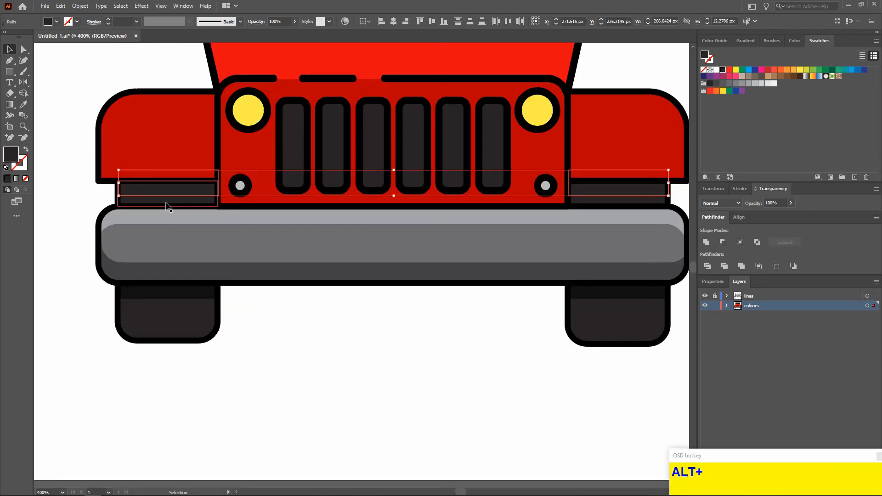
- Select the originals with the copies and trim off the copy pieces sticking out above the tyre shapes with the Shape Builder tool
{"action": "left_click", "coordinate": [167, 204], "text": "shift"}
{"action": "scroll", "coordinate": [150, 205], "scroll_direction": "up", "scroll_amount": 2, "text": "alt"}
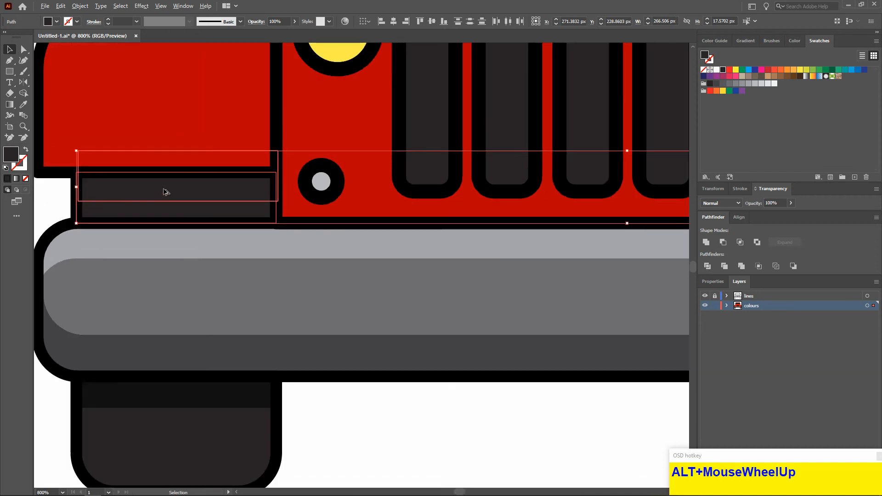
{"action": "scroll", "coordinate": [165, 193], "scroll_direction": "down", "scroll_amount": 3, "text": "alt"}
{"action": "left_click", "coordinate": [24, 93]}
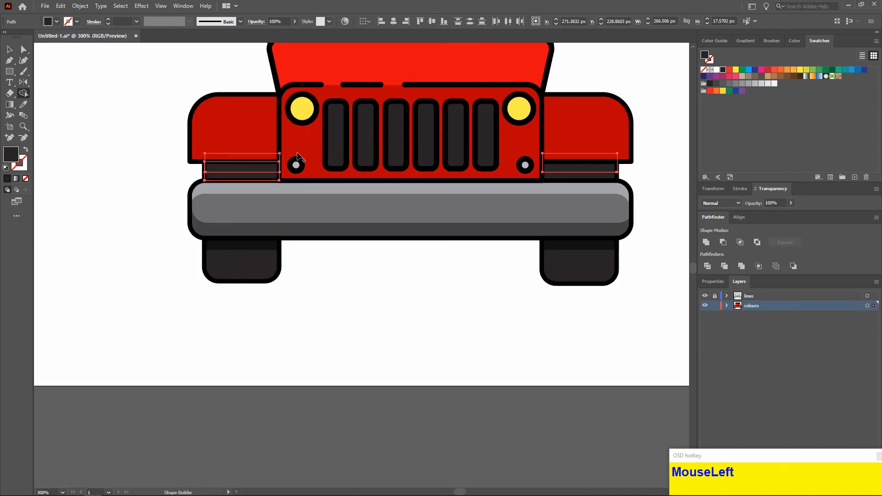
{"action": "scroll", "coordinate": [306, 161], "scroll_direction": "up", "scroll_amount": 2, "text": "alt"}
{"action": "left_click", "coordinate": [220, 158]}
{"action": "scroll", "coordinate": [156, 150], "scroll_direction": "down", "scroll_amount": 3, "text": "alt"}
{"action": "scroll", "coordinate": [414, 155], "scroll_direction": "up", "scroll_amount": 2, "text": "alt"}
{"action": "left_click_drag", "start_coordinate": [383, 163], "coordinate": [384, 167], "text": "alt"}
{"action": "key", "text": "ctrl+z"}
{"action": "scroll", "coordinate": [384, 167], "scroll_direction": "down", "scroll_amount": 2, "text": "alt"}
{"action": "left_click", "coordinate": [23, 61]}
{"action": "left_click", "coordinate": [9, 49]}
{"action": "left_click", "coordinate": [10, 60]}
{"action": "left_click", "coordinate": [9, 49]}
{"action": "left_click", "coordinate": [115, 115]}
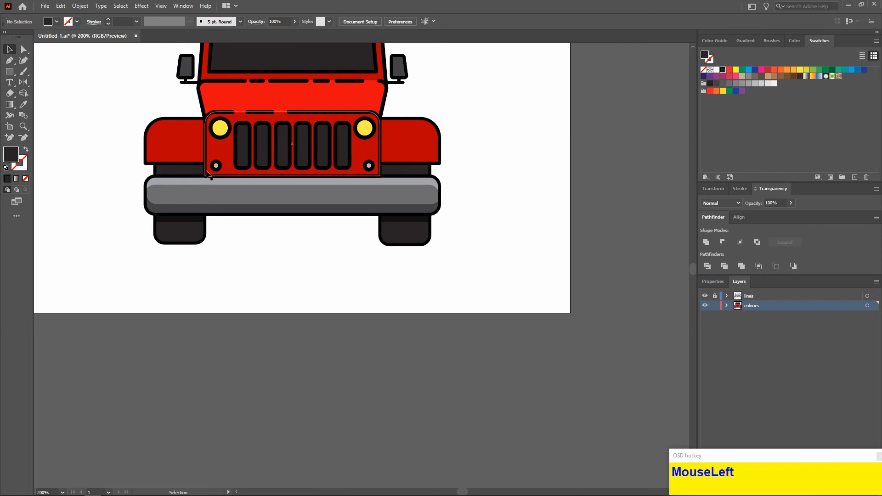
- Fill the two rear tyre shapes above the bumper with the dark grey sampled from the bumper's lower shadow band
{"action": "left_click_drag", "start_coordinate": [169, 172], "coordinate": [170, 178]}
{"action": "key", "text": "ctrl+z"}
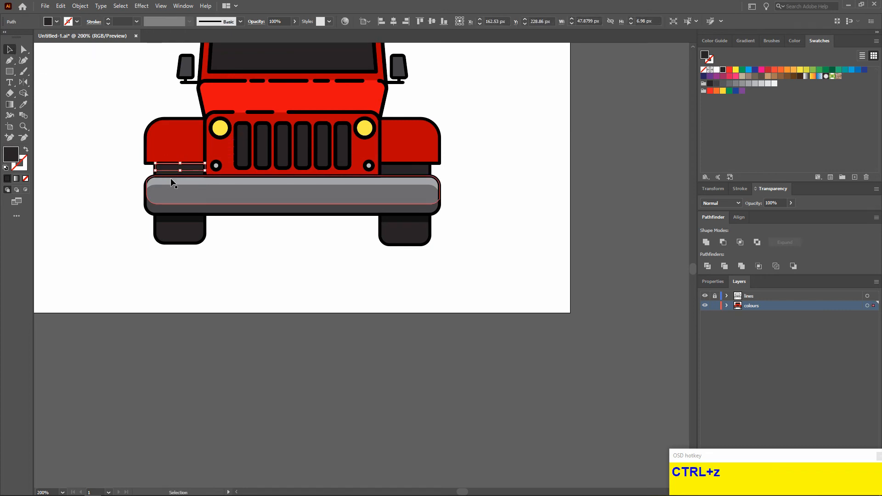
{"action": "scroll", "coordinate": [173, 179], "scroll_direction": "up", "scroll_amount": 1, "text": "alt"}
{"action": "scroll", "coordinate": [199, 184], "scroll_direction": "up", "scroll_amount": 1, "text": "ctrl"}
{"action": "scroll", "coordinate": [221, 216], "scroll_direction": "up", "scroll_amount": 1}
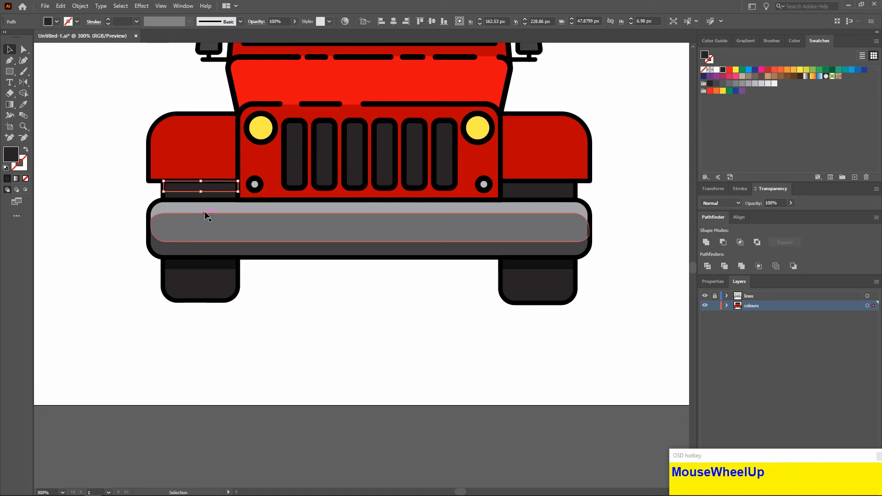
{"action": "scroll", "coordinate": [211, 205], "scroll_direction": "up", "scroll_amount": 1}
{"action": "left_click", "coordinate": [207, 207]}
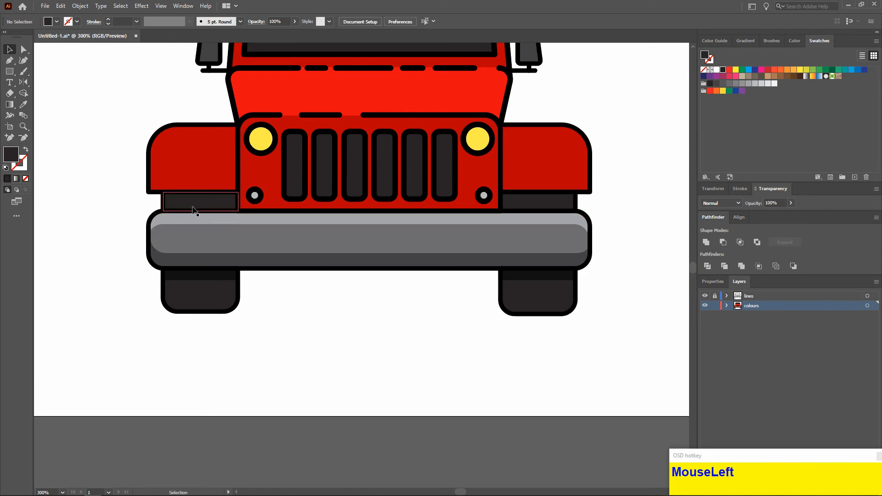
{"action": "left_click", "coordinate": [547, 213], "text": "shift"}
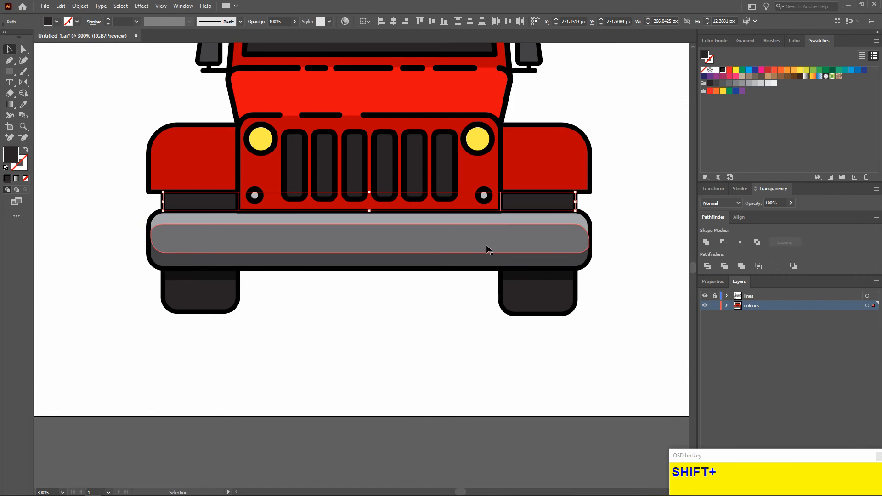
{"action": "key", "text": "i"}
{"action": "left_click", "coordinate": [216, 239]}
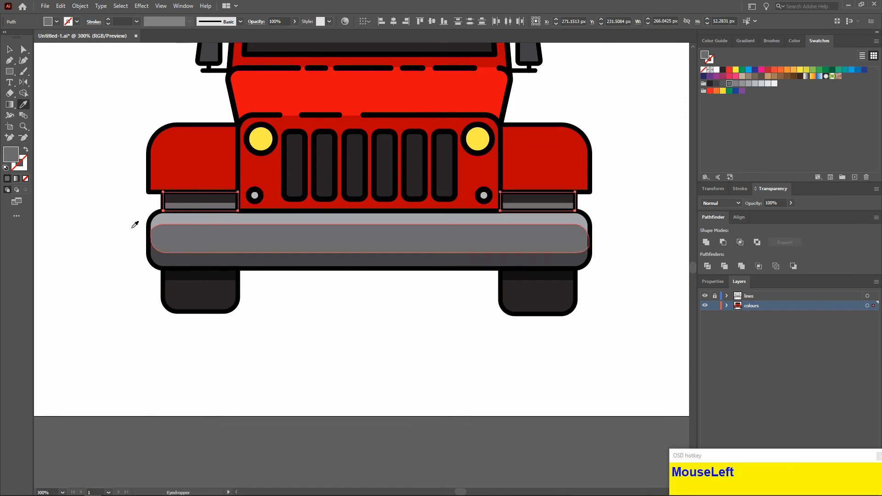
{"action": "left_click", "coordinate": [184, 264]}
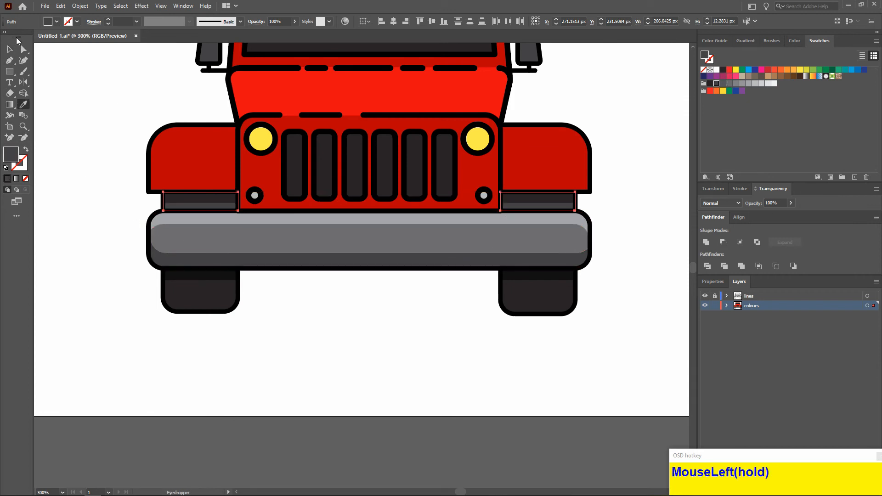
{"action": "left_click", "coordinate": [10, 49]}
- Duplicate the left fender's red shape slightly down and toward the grille
{"action": "scroll", "coordinate": [152, 133], "scroll_direction": "down", "scroll_amount": 1, "text": "alt"}
{"action": "scroll", "coordinate": [203, 140], "scroll_direction": "up", "scroll_amount": 4, "text": "ctrl"}
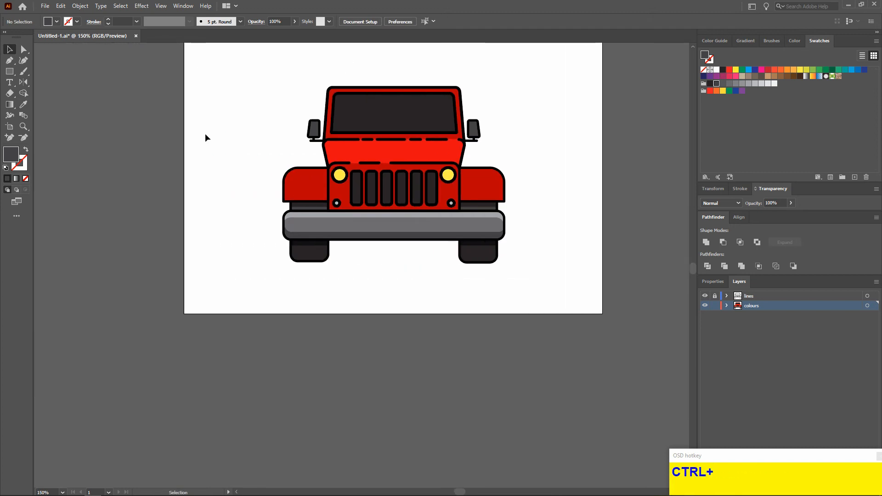
{"action": "scroll", "coordinate": [250, 151], "scroll_direction": "up", "scroll_amount": 1}
{"action": "scroll", "coordinate": [249, 155], "scroll_direction": "up", "scroll_amount": 3}
{"action": "scroll", "coordinate": [250, 156], "scroll_direction": "down", "scroll_amount": 1}
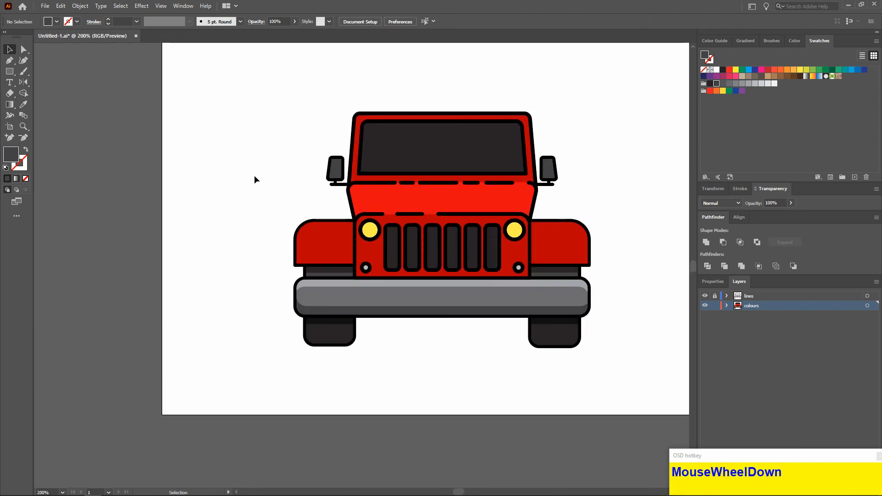
{"action": "left_click", "coordinate": [321, 241]}
{"action": "scroll", "coordinate": [329, 239], "scroll_direction": "up", "scroll_amount": 1, "text": "alt"}
{"action": "left_click_drag", "start_coordinate": [324, 239], "coordinate": [300, 239]}
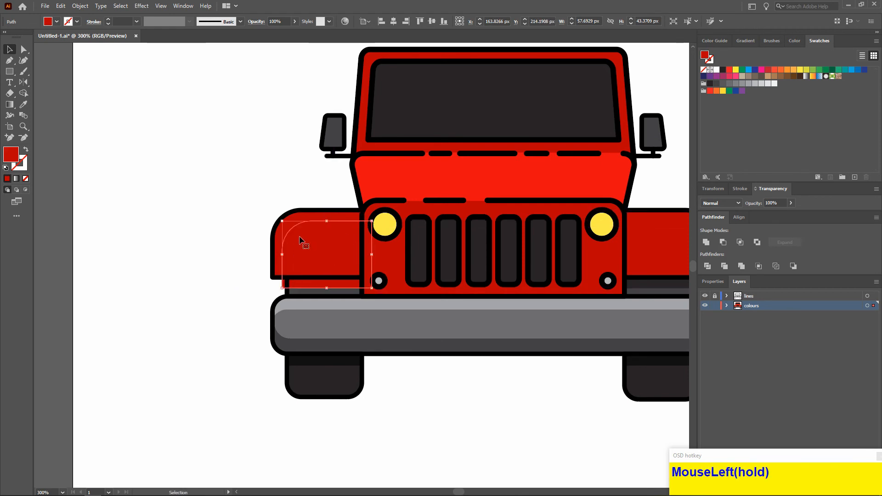
- Select both left fender shapes and remove the copy's parts extending beyond the fender with the Shape Builder tool
{"action": "left_click", "coordinate": [289, 229], "text": "shift"}
{"action": "scroll", "coordinate": [288, 227], "scroll_direction": "right", "scroll_amount": 2}
{"action": "left_click", "coordinate": [23, 93]}
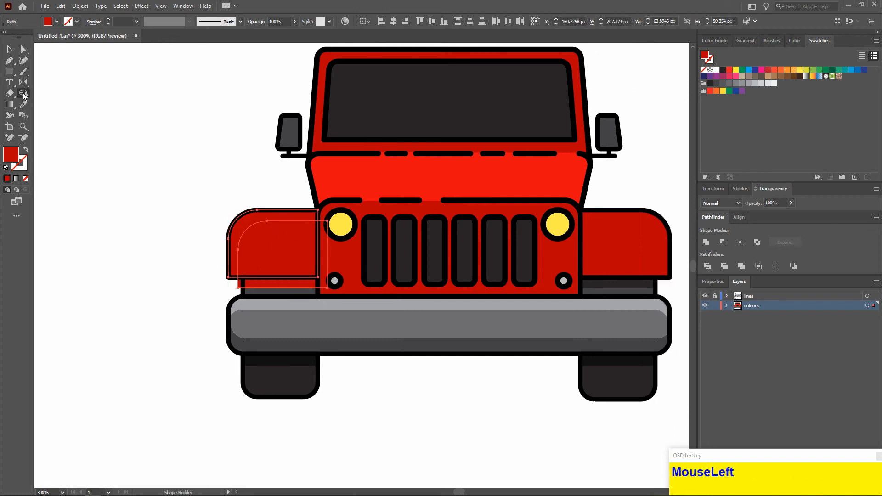
{"action": "left_click", "coordinate": [251, 285], "text": "alt"}
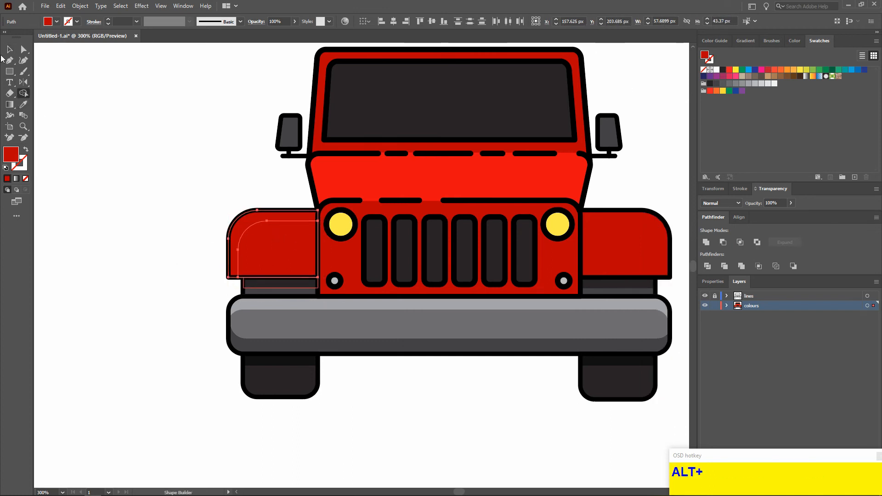
{"action": "left_click", "coordinate": [10, 49]}
{"action": "left_click", "coordinate": [68, 98]}
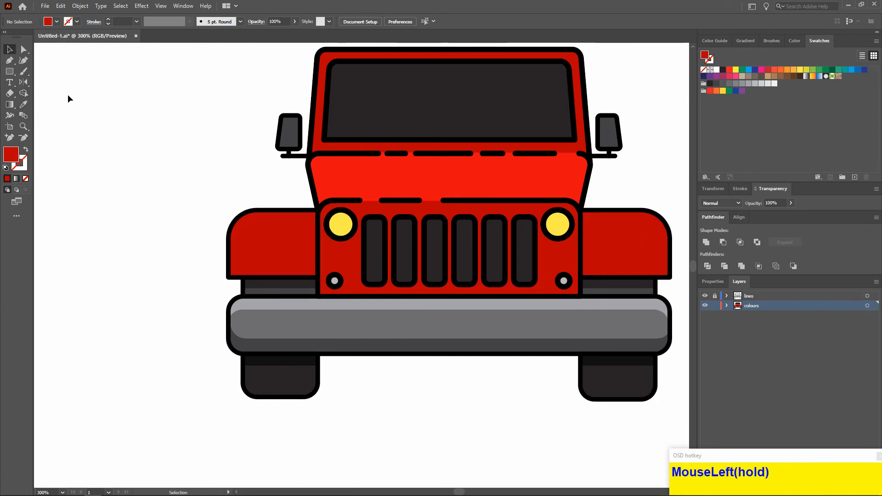
- Set the outer left fender shape's fill to bright red FF1D1D as an edge highlight
{"action": "left_click", "coordinate": [249, 223]}
{"action": "double_click", "coordinate": [11, 154]}
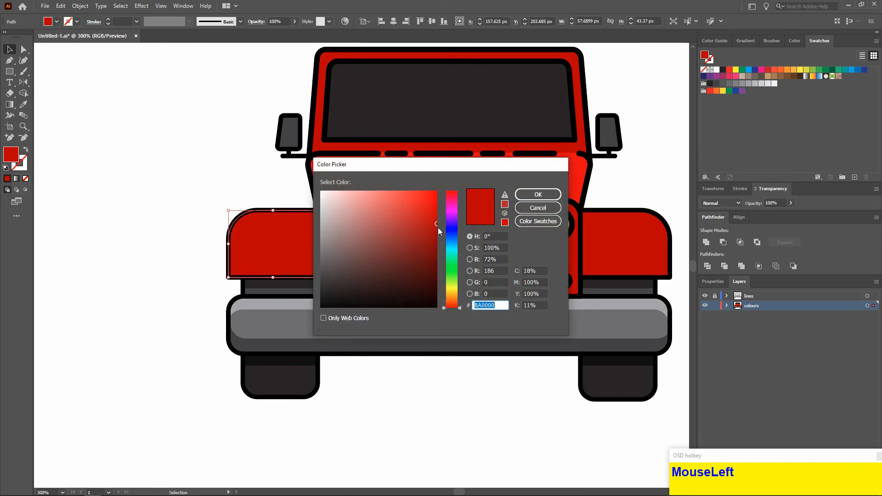
{"action": "left_click_drag", "start_coordinate": [438, 228], "coordinate": [439, 203]}
{"action": "left_click", "coordinate": [538, 194]}
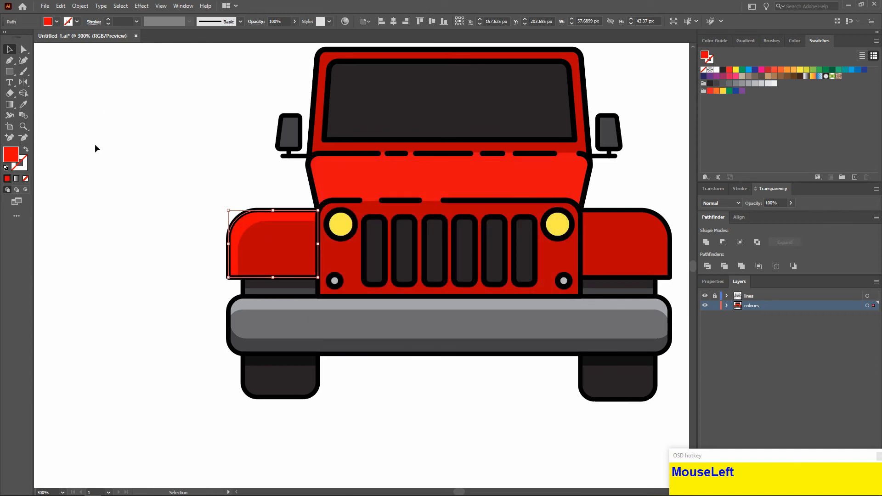
{"action": "double_click", "coordinate": [11, 156]}
{"action": "left_click", "coordinate": [428, 197]}
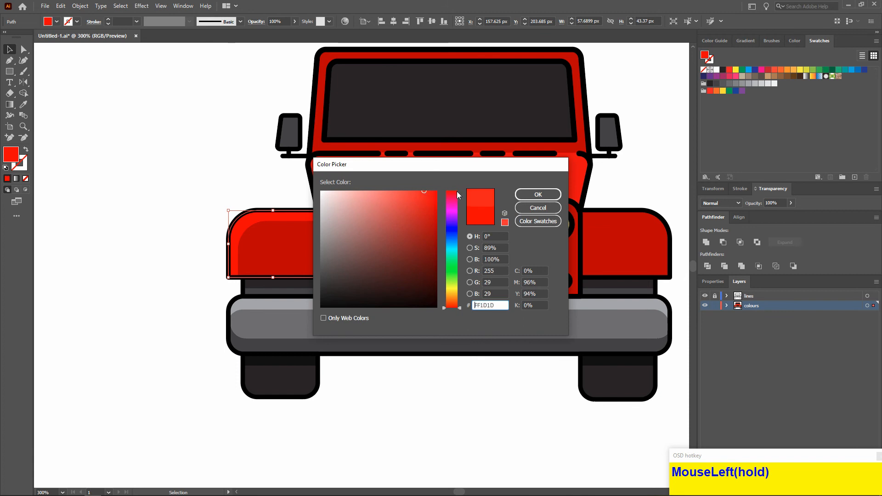
{"action": "left_click", "coordinate": [538, 195]}
- Select the left fender's inner shape and its highlight shape and group them
{"action": "scroll", "coordinate": [96, 132], "scroll_direction": "down", "scroll_amount": 3}
{"action": "scroll", "coordinate": [166, 156], "scroll_direction": "left", "scroll_amount": 3}
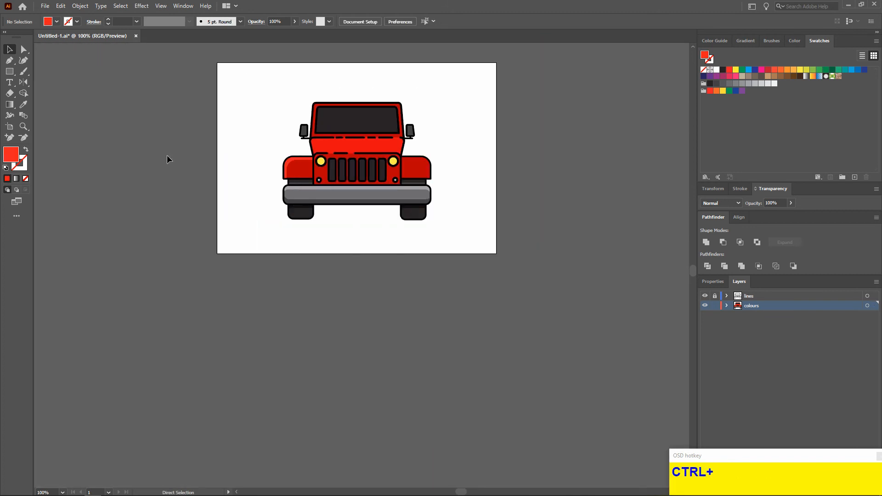
{"action": "scroll", "coordinate": [341, 258], "scroll_direction": "up", "scroll_amount": 3}
{"action": "key", "text": "ctrl+z"}
{"action": "scroll", "coordinate": [305, 279], "scroll_direction": "right", "scroll_amount": 1}
{"action": "scroll", "coordinate": [198, 177], "scroll_direction": "down", "scroll_amount": 2}
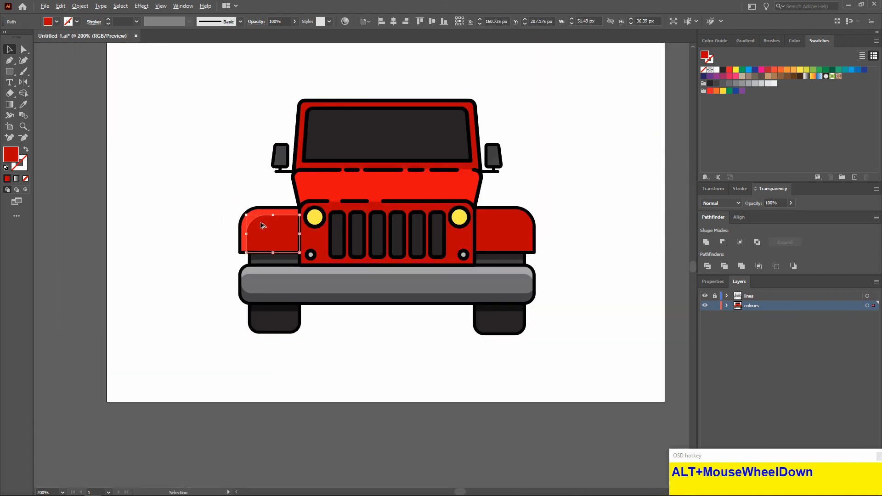
{"action": "scroll", "coordinate": [265, 216], "scroll_direction": "up", "scroll_amount": 2}
{"action": "left_click", "coordinate": [244, 215], "text": "shift"}
{"action": "key", "text": "ctrl+g"}
- Reflect a copy of the left fender group horizontally, place it on the right fender and delete the old fill there
{"action": "scroll", "coordinate": [248, 220], "scroll_direction": "down", "scroll_amount": 1}
{"action": "left_click", "coordinate": [23, 81]}
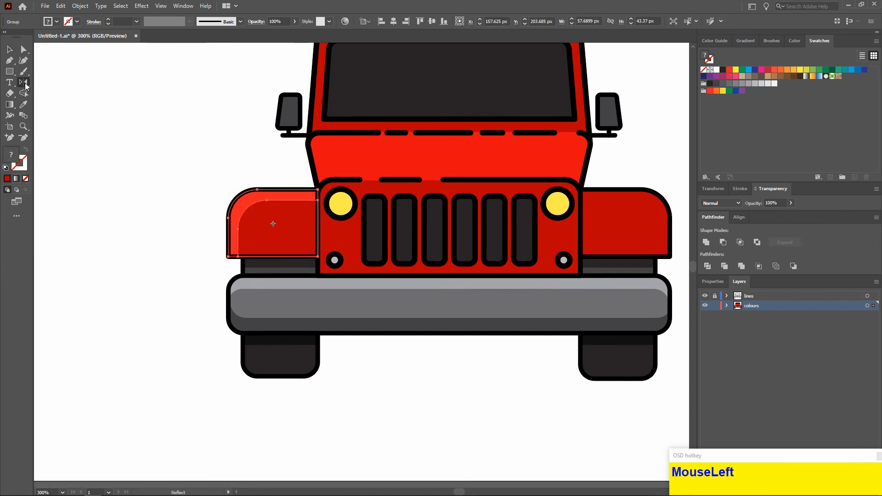
{"action": "scroll", "coordinate": [195, 202], "scroll_direction": "down", "scroll_amount": 1}
{"action": "left_click", "coordinate": [326, 226], "text": "alt"}
{"action": "left_click", "coordinate": [287, 303]}
{"action": "left_click", "coordinate": [10, 49]}
{"action": "left_click_drag", "start_coordinate": [432, 225], "coordinate": [567, 250]}
{"action": "key", "text": "Delete"}
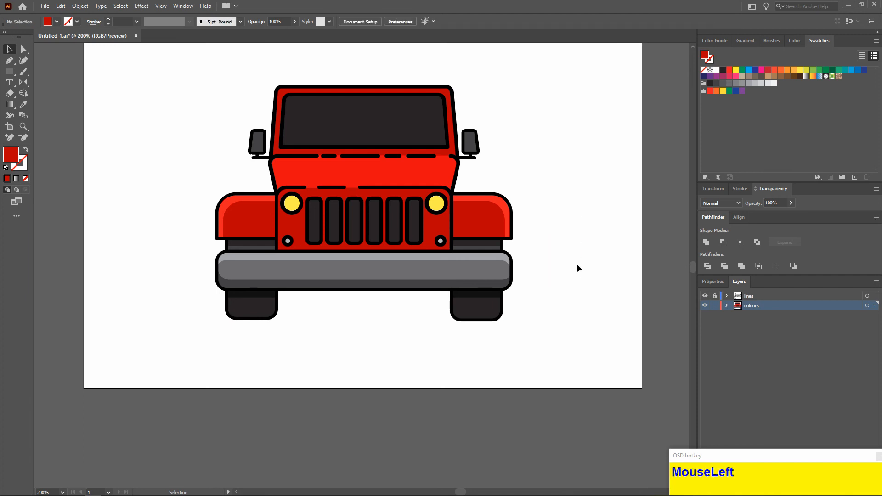
- Duplicate the left side mirror's grey fill shape and offset the copy slightly down and to the right
{"action": "scroll", "coordinate": [588, 276], "scroll_direction": "left", "scroll_amount": 2}
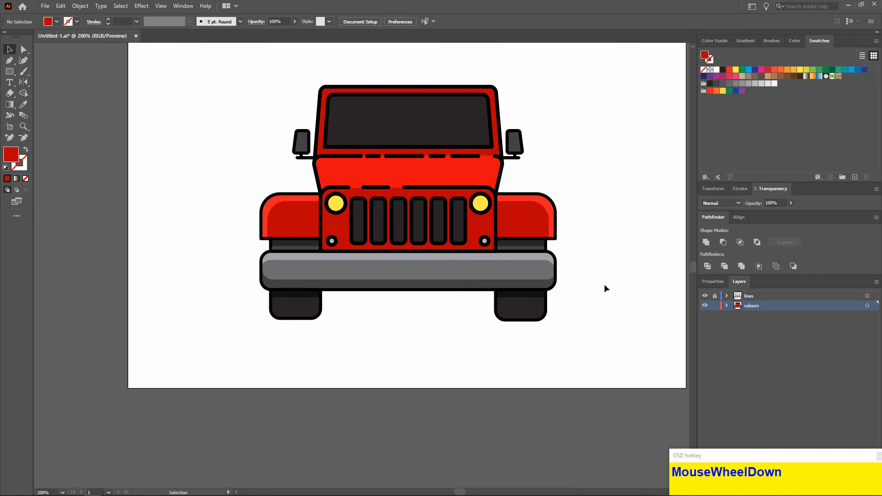
{"action": "scroll", "coordinate": [316, 137], "scroll_direction": "up", "scroll_amount": 3, "text": "alt"}
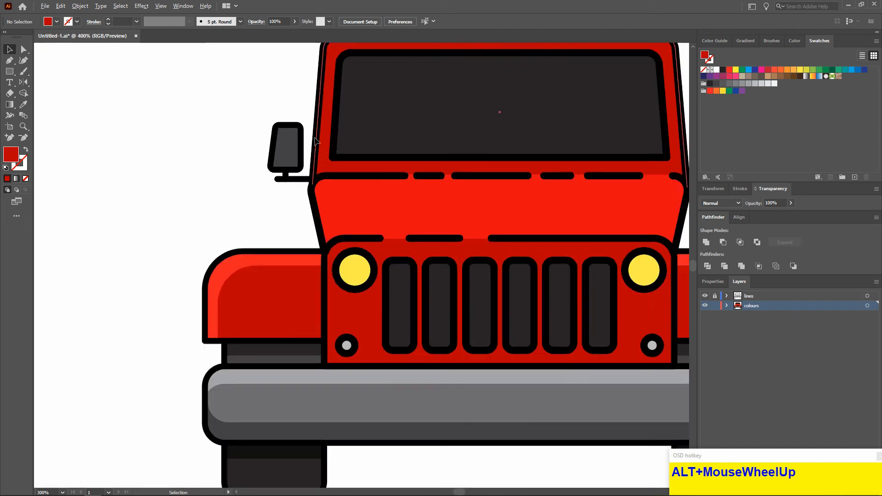
{"action": "left_click", "coordinate": [281, 145]}
{"action": "right_click", "coordinate": [279, 139]}
{"action": "left_click", "coordinate": [303, 216]}
{"action": "scroll", "coordinate": [202, 195], "scroll_direction": "down", "scroll_amount": 1, "text": "alt"}
{"action": "right_click", "coordinate": [668, 163]}
{"action": "left_click", "coordinate": [695, 239]}
{"action": "scroll", "coordinate": [250, 184], "scroll_direction": "up", "scroll_amount": 2, "text": "alt"}
{"action": "left_click", "coordinate": [243, 156]}
{"action": "left_click_drag", "start_coordinate": [243, 155], "coordinate": [237, 129], "text": "alt"}
{"action": "mouse_move", "coordinate": [269, 212]}
{"action": "left_mouse_down"}
{"action": "mouse_move", "coordinate": [285, 202]}
{"action": "mouse_move", "coordinate": [217, 180]}
{"action": "left_mouse_up"}
- Split the two overlapping left mirror shapes with the Shape Builder tool and delete the excess outside the mirror
{"action": "left_click", "coordinate": [225, 156], "text": "shift"}
{"action": "left_click", "coordinate": [23, 94]}
{"action": "left_click", "coordinate": [9, 50]}
{"action": "left_click", "coordinate": [175, 133]}
{"action": "left_click", "coordinate": [286, 200]}
{"action": "key", "text": "Delete"}
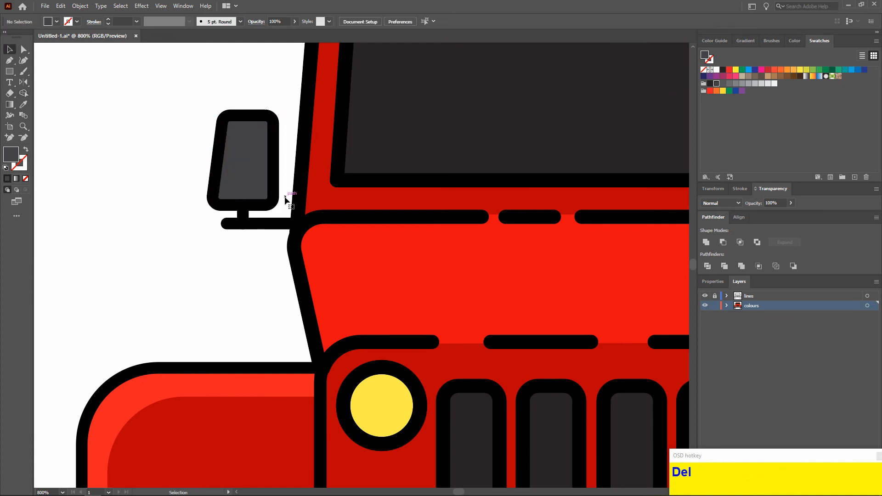
- Fill the left mirror's inner shape with the near-black sampled from the tyre's shadow band
{"action": "left_click", "coordinate": [236, 135]}
{"action": "scroll", "coordinate": [235, 134], "scroll_direction": "down", "scroll_amount": 3}
{"action": "scroll", "coordinate": [235, 134], "scroll_direction": "down", "scroll_amount": 1}
{"action": "left_click", "coordinate": [23, 104]}
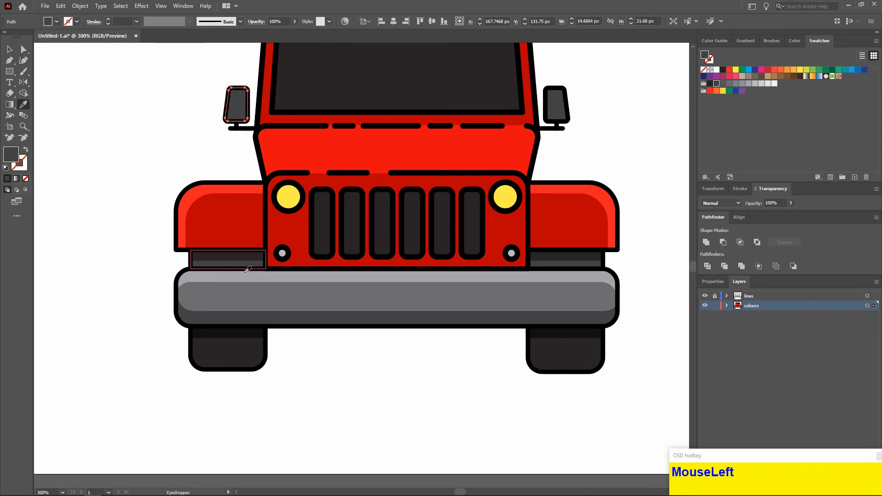
{"action": "left_click", "coordinate": [238, 107]}
{"action": "left_click_drag", "start_coordinate": [207, 336], "coordinate": [214, 347]}
{"action": "left_click", "coordinate": [215, 334]}
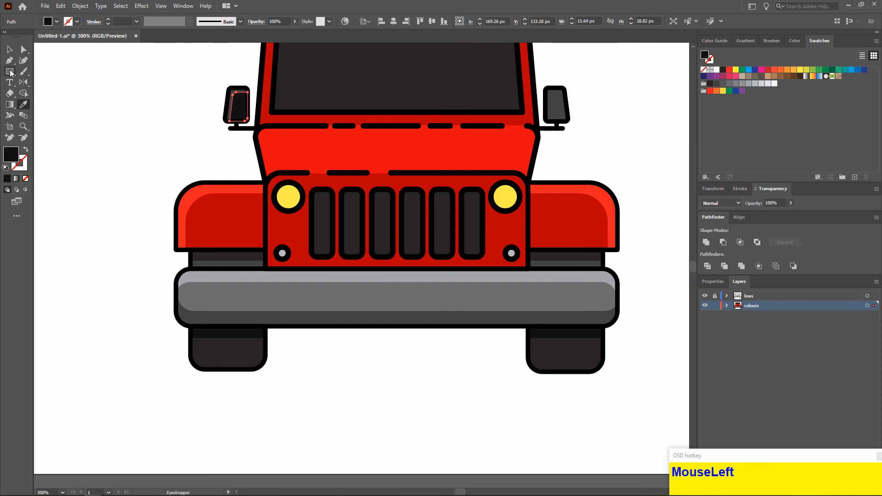
{"action": "left_click", "coordinate": [10, 49]}
{"action": "left_click", "coordinate": [105, 135]}
- Select both fill shapes of the left side mirror and create a horizontally reflected copy of them
{"action": "scroll", "coordinate": [119, 142], "scroll_direction": "up", "scroll_amount": 3}
{"action": "scroll", "coordinate": [128, 149], "scroll_direction": "down", "scroll_amount": 1}
{"action": "scroll", "coordinate": [133, 154], "scroll_direction": "up", "scroll_amount": 2}
{"action": "scroll", "coordinate": [139, 158], "scroll_direction": "down", "scroll_amount": 1}
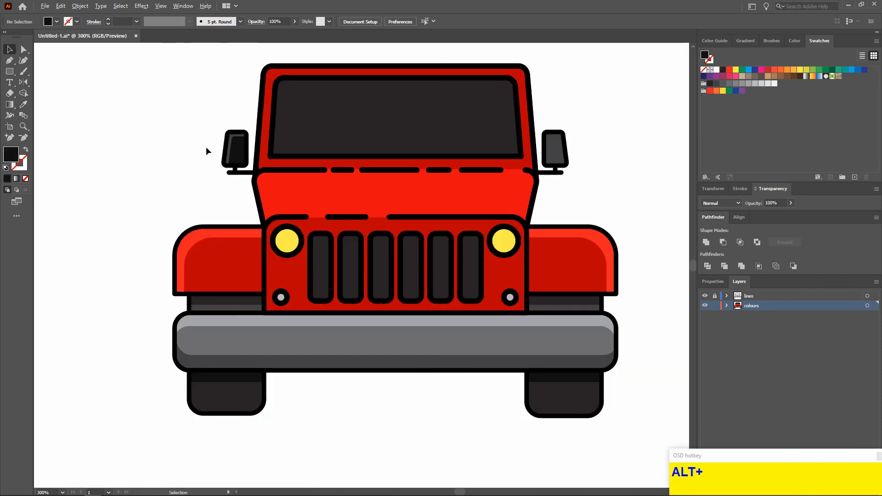
{"action": "scroll", "coordinate": [206, 147], "scroll_direction": "up", "scroll_amount": 1}
{"action": "left_click", "coordinate": [235, 145]}
{"action": "scroll", "coordinate": [234, 143], "scroll_direction": "up", "scroll_amount": 4}
{"action": "left_click", "coordinate": [234, 144], "text": "shift"}
{"action": "scroll", "coordinate": [234, 146], "scroll_direction": "down", "scroll_amount": 3}
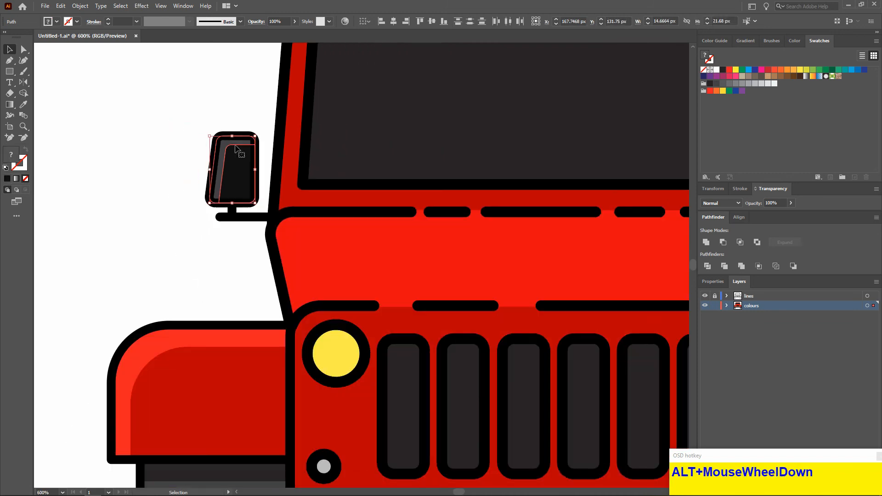
{"action": "scroll", "coordinate": [237, 166], "scroll_direction": "down", "scroll_amount": 1}
{"action": "key", "text": "o"}
{"action": "scroll", "coordinate": [151, 158], "scroll_direction": "down", "scroll_amount": 1}
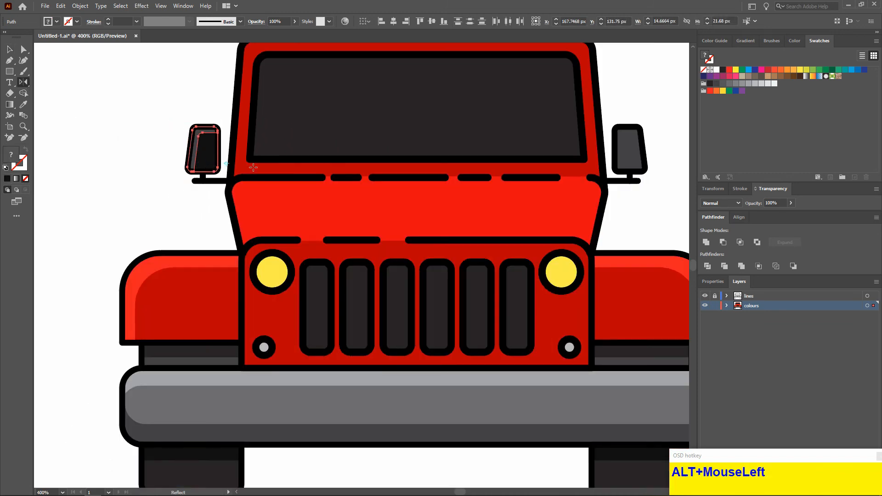
{"action": "left_click", "coordinate": [271, 164], "text": "alt"}
{"action": "left_click", "coordinate": [276, 299]}
{"action": "left_click", "coordinate": [11, 52]}
{"action": "scroll", "coordinate": [36, 73], "scroll_direction": "down", "scroll_amount": 1}
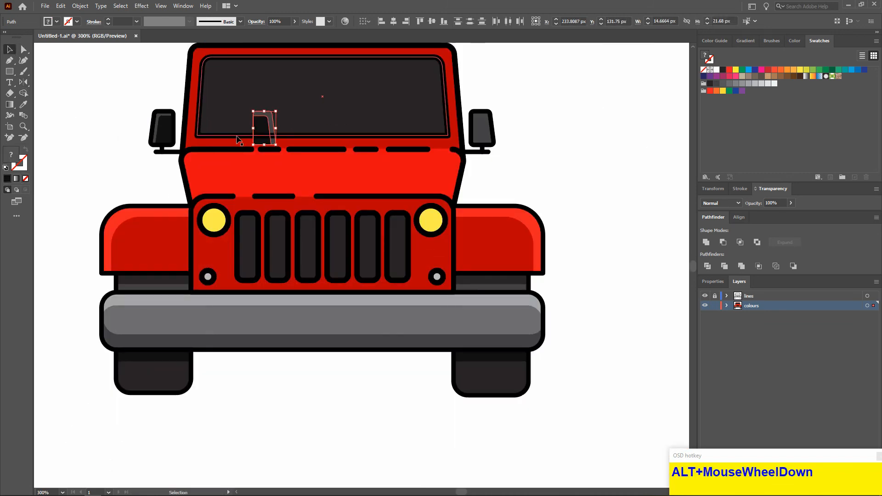
- Move the reflected mirror fill shapes into place inside the right side mirror's outline
{"action": "left_click_drag", "start_coordinate": [271, 134], "coordinate": [562, 164]}
{"action": "left_click", "coordinate": [514, 138]}
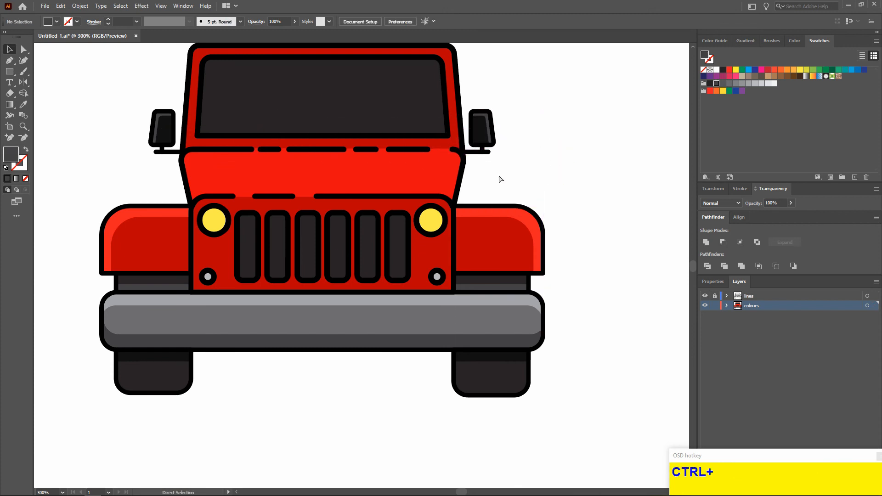
{"action": "scroll", "coordinate": [594, 171], "scroll_direction": "left", "scroll_amount": 2}
{"action": "scroll", "coordinate": [593, 171], "scroll_direction": "up", "scroll_amount": 1}
{"action": "scroll", "coordinate": [585, 202], "scroll_direction": "up", "scroll_amount": 1}
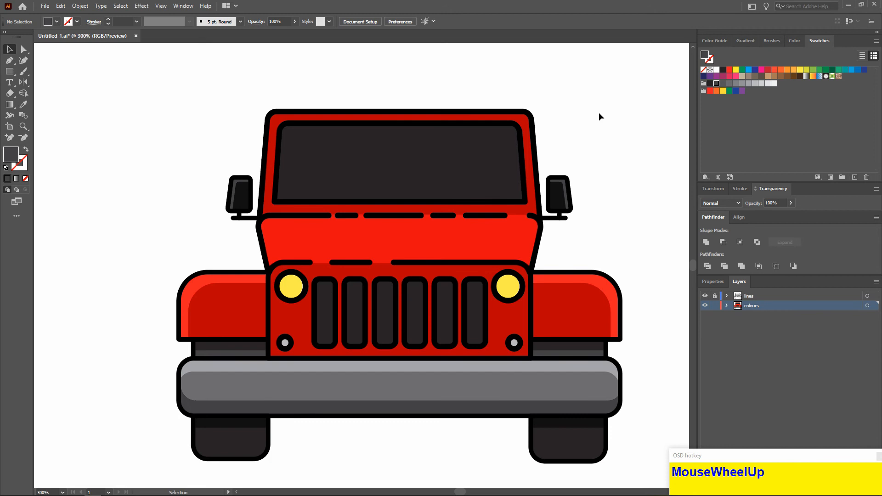
- Select all six grille slot fills and duplicate them together slightly lower
{"action": "scroll", "coordinate": [599, 117], "scroll_direction": "down", "scroll_amount": 2}
{"action": "scroll", "coordinate": [303, 271], "scroll_direction": "up", "scroll_amount": 1, "text": "alt"}
{"action": "left_click", "coordinate": [340, 260]}
{"action": "scroll", "coordinate": [340, 260], "scroll_direction": "right", "scroll_amount": 1, "text": "ctrl"}
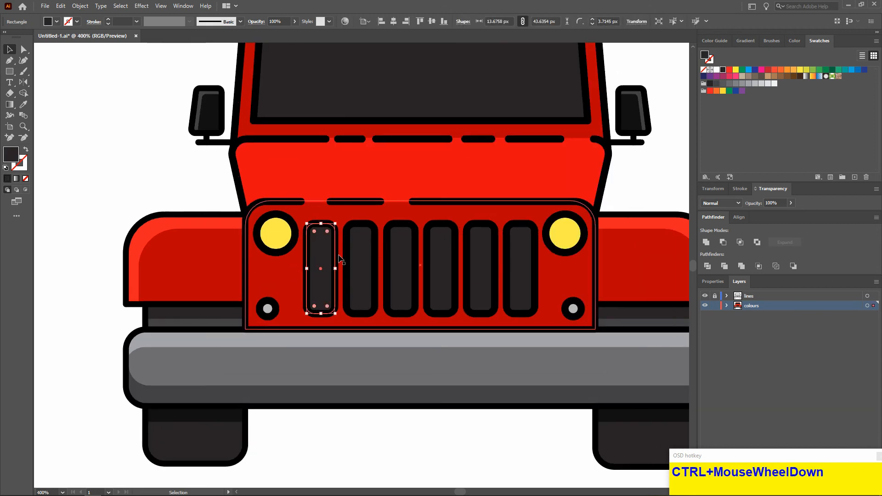
{"action": "scroll", "coordinate": [338, 256], "scroll_direction": "down", "scroll_amount": 1}
{"action": "left_click_drag", "start_coordinate": [325, 230], "coordinate": [330, 228]}
{"action": "key", "text": "ctrl+z"}
{"action": "left_click", "coordinate": [352, 215], "text": "shift"}
{"action": "left_click", "coordinate": [399, 230], "text": "shift"}
{"action": "left_click", "coordinate": [456, 229], "text": "shift"}
{"action": "left_click", "coordinate": [487, 230], "text": "shift"}
{"action": "left_click", "coordinate": [517, 230], "text": "shift"}
{"action": "left_click_drag", "start_coordinate": [334, 223], "coordinate": [336, 211]}
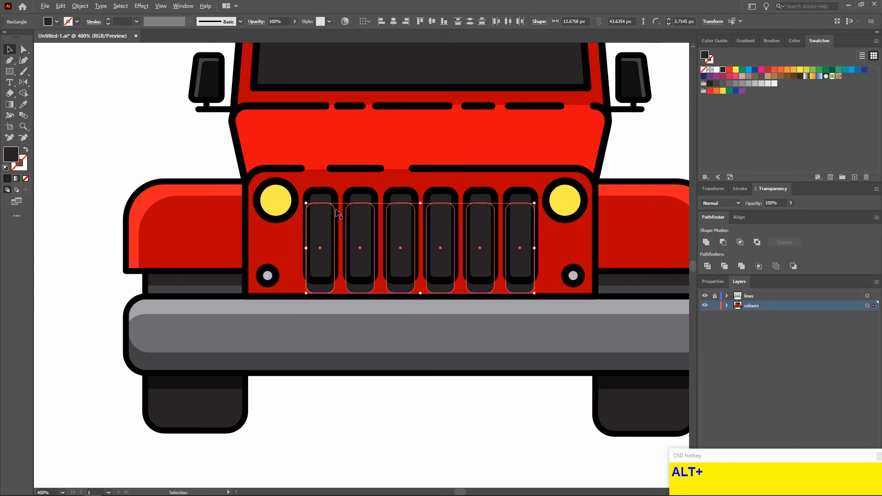
- Add the original slot fills to the selection and delete the excess below the six slots with the Shape Builder tool
{"action": "scroll", "coordinate": [338, 212], "scroll_direction": "up", "scroll_amount": 1, "text": "alt"}
{"action": "scroll", "coordinate": [338, 212], "scroll_direction": "down", "scroll_amount": 2}
{"action": "left_click", "coordinate": [313, 149], "text": "shift"}
{"action": "left_click", "coordinate": [491, 147], "text": "shift"}
{"action": "left_click", "coordinate": [552, 147], "text": "shift"}
{"action": "left_click", "coordinate": [611, 147], "text": "shift"}
{"action": "scroll", "coordinate": [414, 184], "scroll_direction": "down", "scroll_amount": 1}
{"action": "left_click", "coordinate": [23, 93]}
{"action": "left_click_drag", "start_coordinate": [272, 259], "coordinate": [624, 260]}
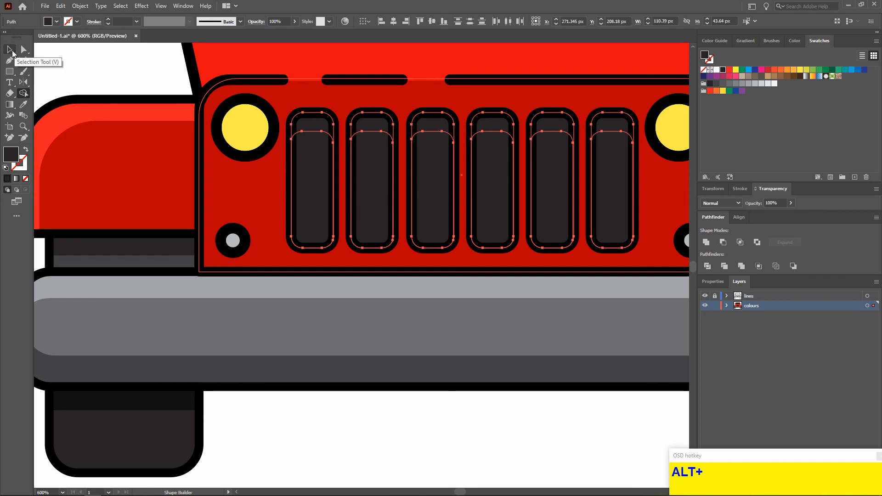
- Fill the upper pieces of the six grille slots with the near-black sampled from the tyre's shadow band
{"action": "left_click", "coordinate": [10, 49]}
{"action": "left_click", "coordinate": [305, 128]}
{"action": "left_click", "coordinate": [370, 133], "text": "shift"}
{"action": "left_click", "coordinate": [452, 132], "text": "shift"}
{"action": "left_click", "coordinate": [498, 130], "text": "shift"}
{"action": "left_click", "coordinate": [547, 132], "text": "shift"}
{"action": "left_click", "coordinate": [614, 132], "text": "shift"}
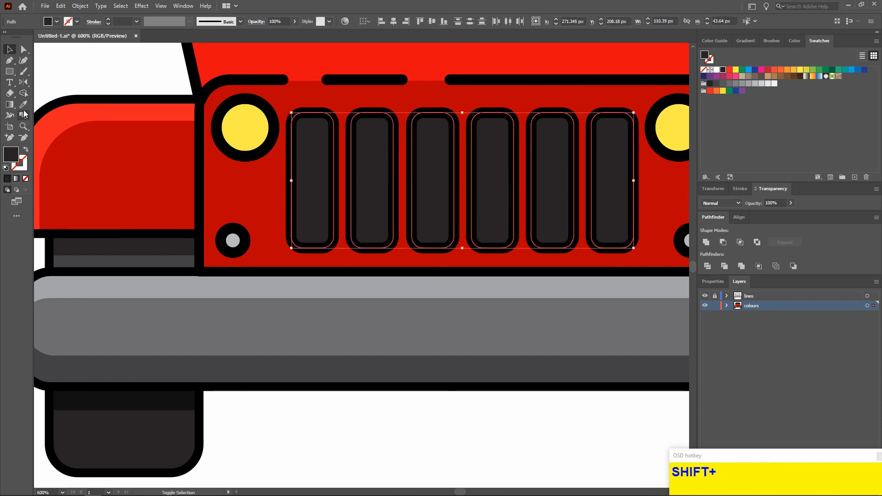
{"action": "left_click", "coordinate": [23, 104]}
{"action": "left_click", "coordinate": [142, 403]}
{"action": "left_click", "coordinate": [10, 49]}
{"action": "scroll", "coordinate": [334, 226], "scroll_direction": "down", "scroll_amount": 4, "text": "alt"}
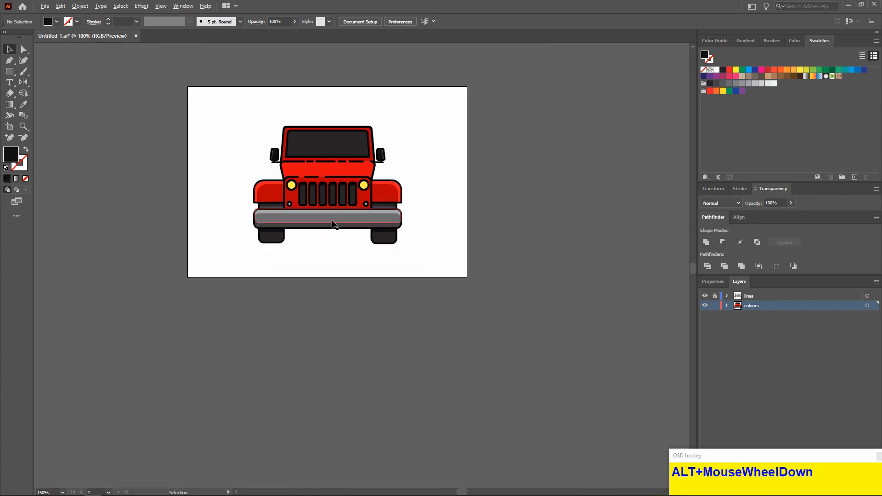
{"action": "scroll", "coordinate": [292, 209], "scroll_direction": "up", "scroll_amount": 3, "text": "alt"}
{"action": "scroll", "coordinate": [303, 214], "scroll_direction": "up", "scroll_amount": 1}
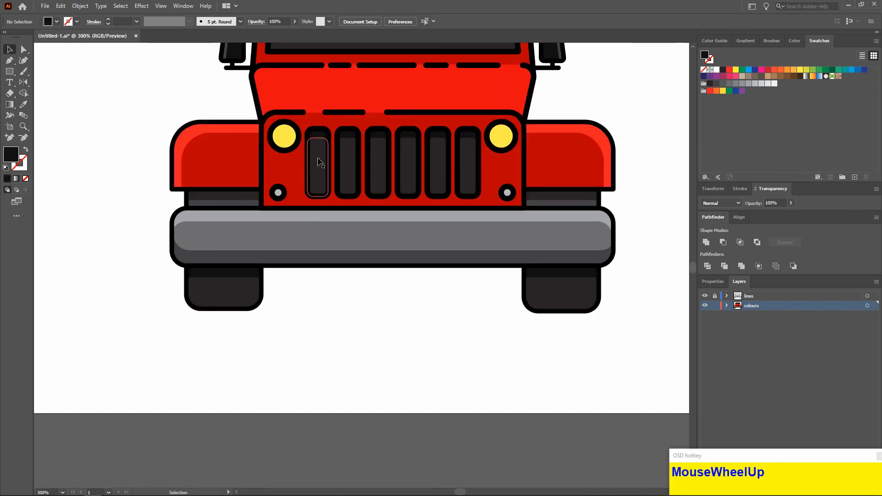
{"action": "scroll", "coordinate": [344, 147], "scroll_direction": "up", "scroll_amount": 1, "text": "alt"}
{"action": "left_click", "coordinate": [24, 49]}
{"action": "left_click", "coordinate": [315, 153]}
{"action": "left_click", "coordinate": [353, 154], "text": "shift"}
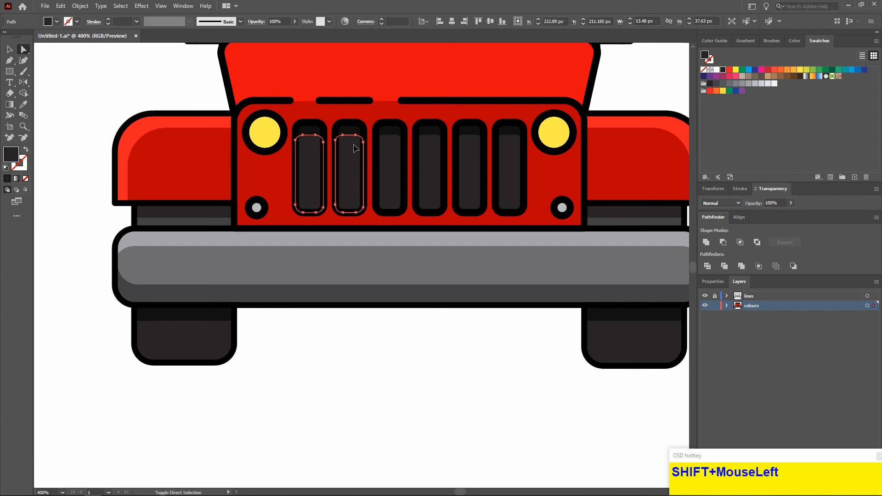
{"action": "left_click", "coordinate": [509, 165], "text": "shift"}
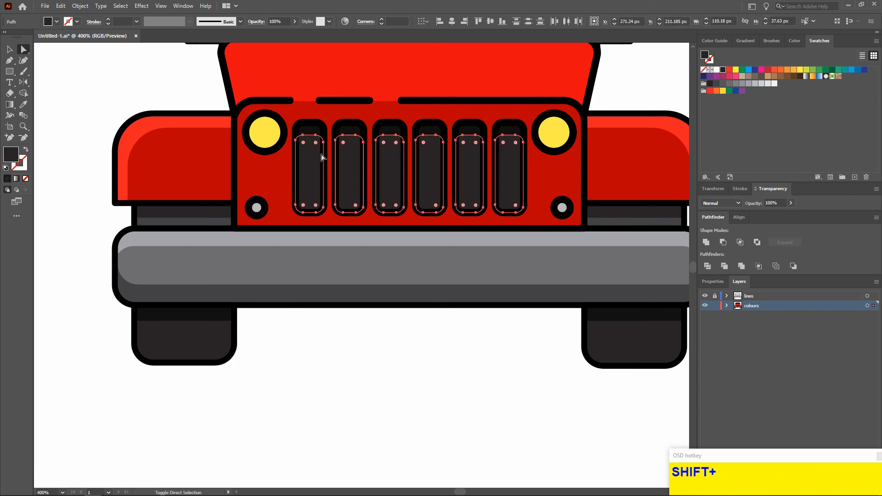
{"action": "left_click_drag", "start_coordinate": [304, 143], "coordinate": [316, 187]}
{"action": "key", "text": "ctrl+z"}
{"action": "left_click", "coordinate": [340, 322]}
{"action": "scroll", "coordinate": [317, 160], "scroll_direction": "up", "scroll_amount": 2, "text": "alt"}
{"action": "left_click", "coordinate": [311, 159]}
{"action": "left_click_drag", "start_coordinate": [287, 125], "coordinate": [299, 91]}
{"action": "key", "text": "ctrl+z"}
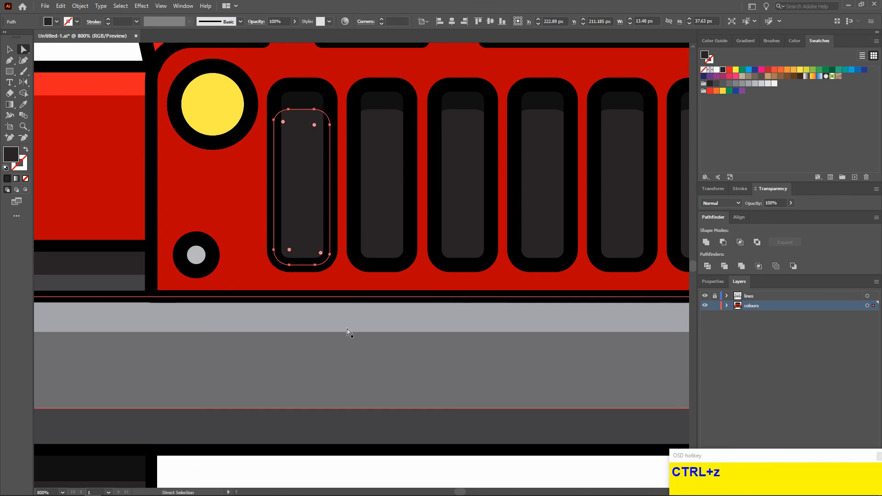
{"action": "scroll", "coordinate": [349, 330], "scroll_direction": "down", "scroll_amount": 2}
{"action": "left_click", "coordinate": [405, 413]}
- Select the six main grille slot fills below the shadow pieces and duplicate them slightly higher
{"action": "scroll", "coordinate": [429, 466], "scroll_direction": "down", "scroll_amount": 4, "text": "alt"}
{"action": "scroll", "coordinate": [331, 299], "scroll_direction": "up", "scroll_amount": 3, "text": "alt"}
{"action": "left_click", "coordinate": [304, 252]}
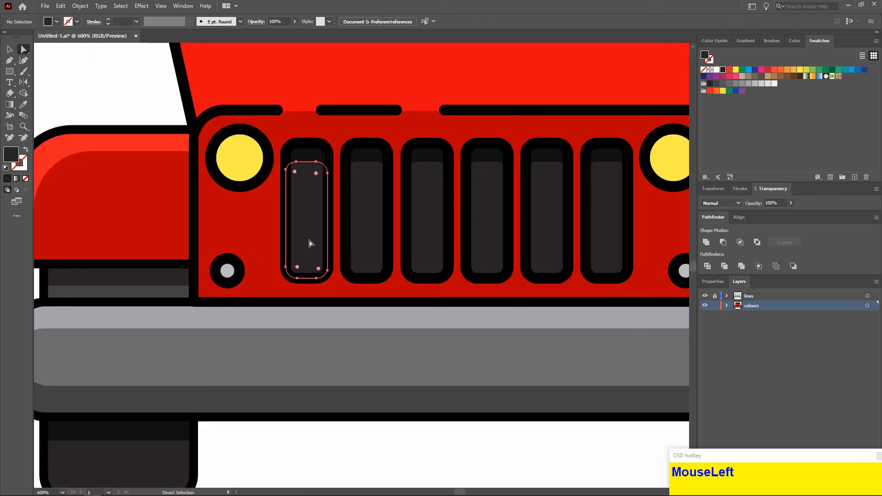
{"action": "left_click", "coordinate": [367, 229], "text": "shift"}
{"action": "left_click", "coordinate": [427, 230], "text": "shift"}
{"action": "left_click", "coordinate": [477, 227], "text": "shift"}
{"action": "left_click", "coordinate": [560, 227], "text": "shift"}
{"action": "left_click", "coordinate": [593, 223], "text": "shift"}
{"action": "left_click_drag", "start_coordinate": [316, 240], "coordinate": [316, 279]}
- Add the original six slot fills to the selection and delete the excess above them with the Shape Builder tool
{"action": "left_click", "coordinate": [320, 275], "text": "shift"}
{"action": "left_click", "coordinate": [369, 277], "text": "shift"}
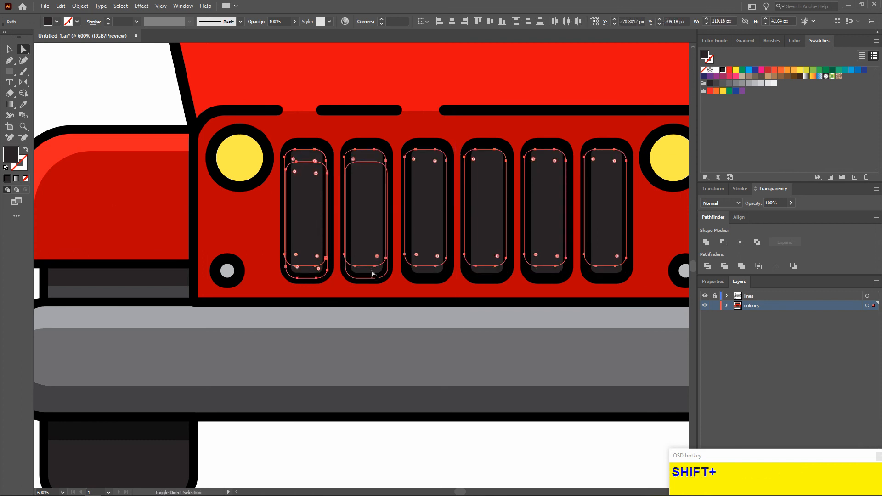
{"action": "left_click", "coordinate": [430, 277], "text": "shift"}
{"action": "left_click", "coordinate": [489, 277], "text": "shift"}
{"action": "left_click", "coordinate": [551, 279], "text": "shift"}
{"action": "left_click", "coordinate": [607, 278], "text": "shift"}
{"action": "left_click", "coordinate": [24, 94]}
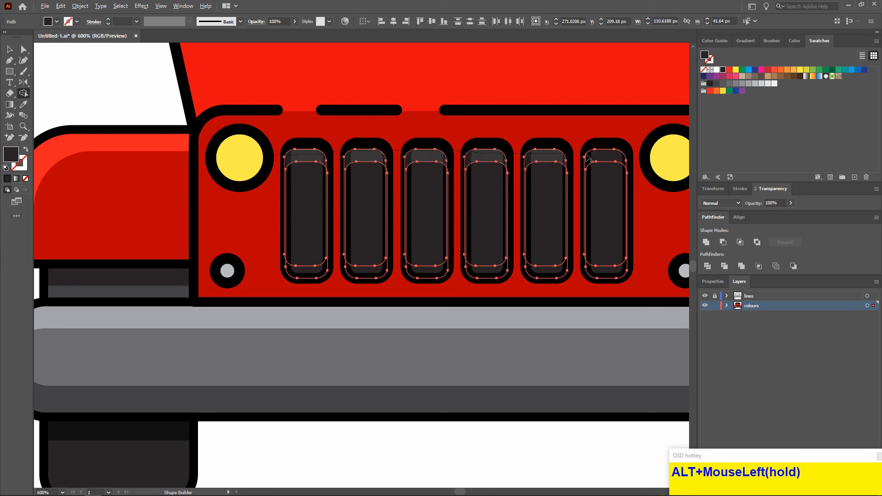
{"action": "left_click_drag", "start_coordinate": [588, 158], "coordinate": [593, 159]}
- Fill the thin bottom pieces of the six grille slots with the mid grey sampled from the bumper's central band
{"action": "left_click", "coordinate": [10, 49]}
{"action": "left_click_drag", "start_coordinate": [285, 253], "coordinate": [315, 276]}
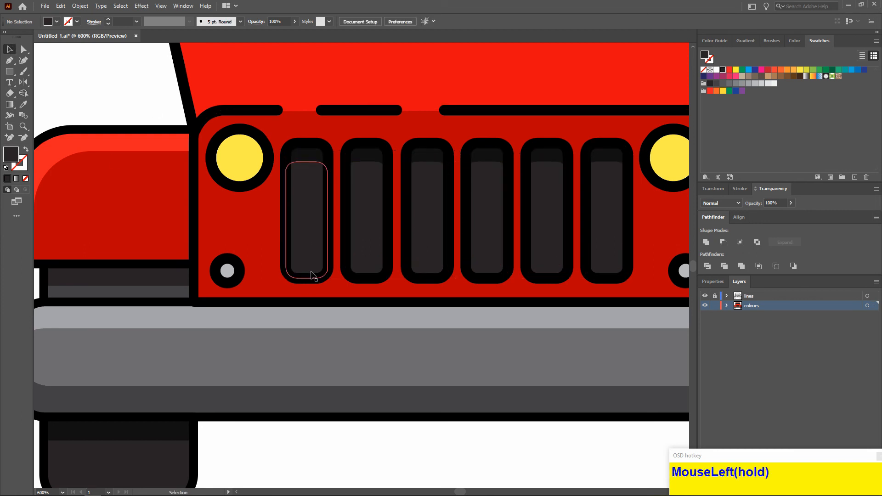
{"action": "left_click", "coordinate": [374, 275], "text": "shift"}
{"action": "left_click", "coordinate": [427, 272], "text": "shift"}
{"action": "left_click", "coordinate": [487, 272], "text": "shift"}
{"action": "left_click", "coordinate": [547, 272], "text": "shift"}
{"action": "left_click", "coordinate": [606, 271], "text": "shift"}
{"action": "left_click", "coordinate": [24, 104]}
{"action": "left_click", "coordinate": [220, 317]}
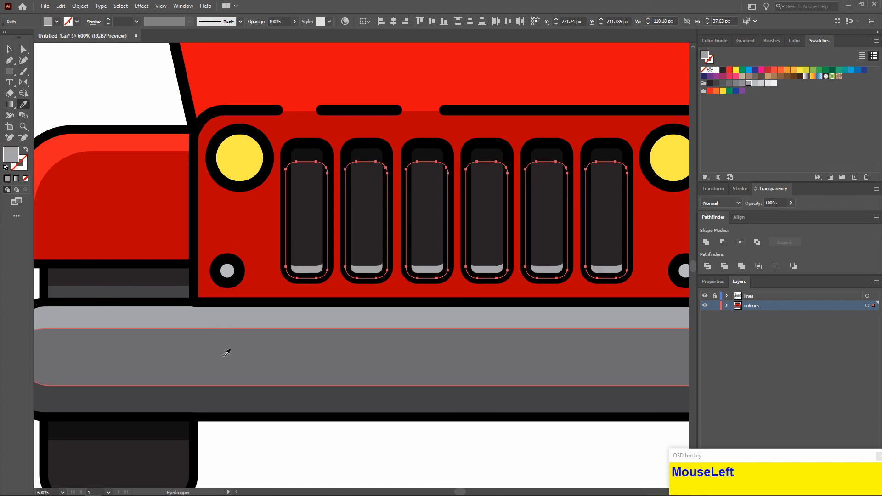
{"action": "left_click", "coordinate": [226, 350]}
{"action": "scroll", "coordinate": [301, 278], "scroll_direction": "down", "scroll_amount": 2}
{"action": "left_click", "coordinate": [9, 49]}
{"action": "left_click", "coordinate": [110, 115]}
{"action": "scroll", "coordinate": [111, 114], "scroll_direction": "left", "scroll_amount": 3}
{"action": "scroll", "coordinate": [111, 113], "scroll_direction": "up", "scroll_amount": 2}
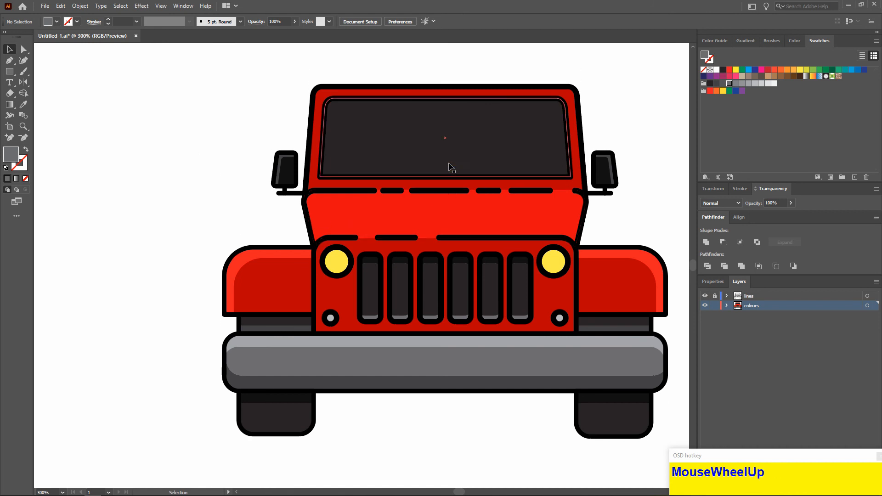
{"action": "scroll", "coordinate": [130, 181], "scroll_direction": "right", "scroll_amount": 2, "text": "ctrl"}
{"action": "scroll", "coordinate": [441, 243], "scroll_direction": "down", "scroll_amount": 3, "text": "alt"}
{"action": "scroll", "coordinate": [440, 243], "scroll_direction": "up", "scroll_amount": 4, "text": "alt"}
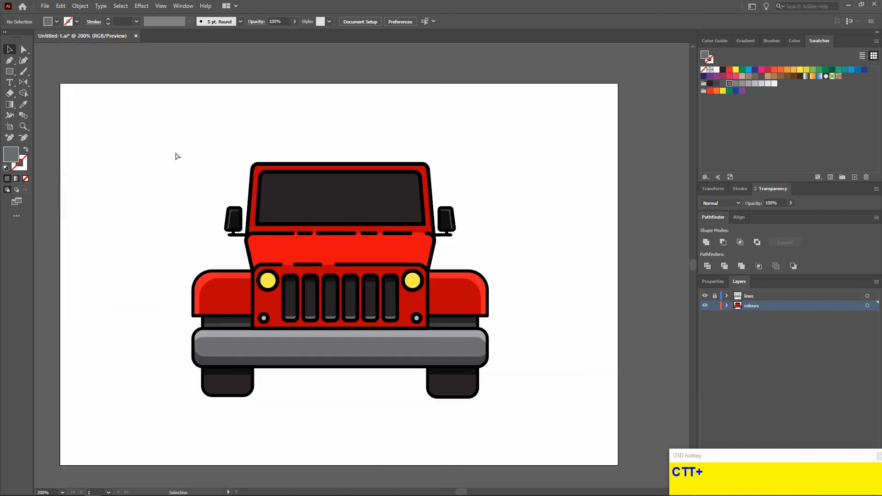
{"action": "scroll", "coordinate": [294, 199], "scroll_direction": "up", "scroll_amount": 3}
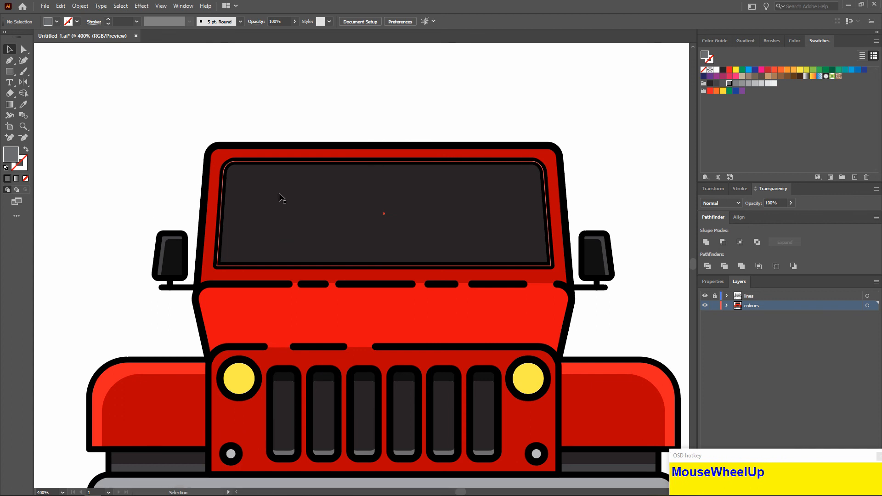
{"action": "scroll", "coordinate": [279, 196], "scroll_direction": "left", "scroll_amount": 2, "text": "ctrl"}
{"action": "left_click", "coordinate": [9, 50]}
{"action": "left_click", "coordinate": [518, 280]}
{"action": "left_click", "coordinate": [517, 280]}
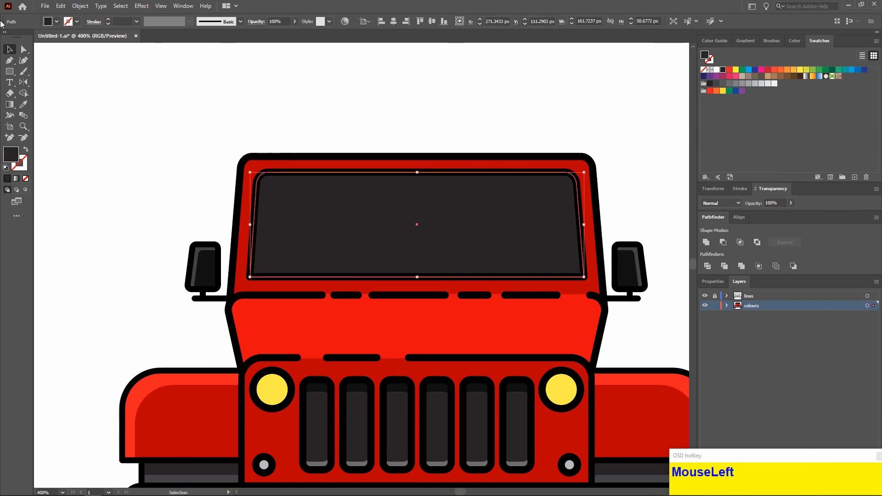
{"action": "key", "text": "ctrl+z"}
{"action": "left_click", "coordinate": [91, 146]}
- Draw a closed reflection shape with the Pen tool over the windshield's left part, ending in a diagonal edge right of centre
{"action": "scroll", "coordinate": [91, 146], "scroll_direction": "down", "scroll_amount": 2}
{"action": "left_click", "coordinate": [9, 61]}
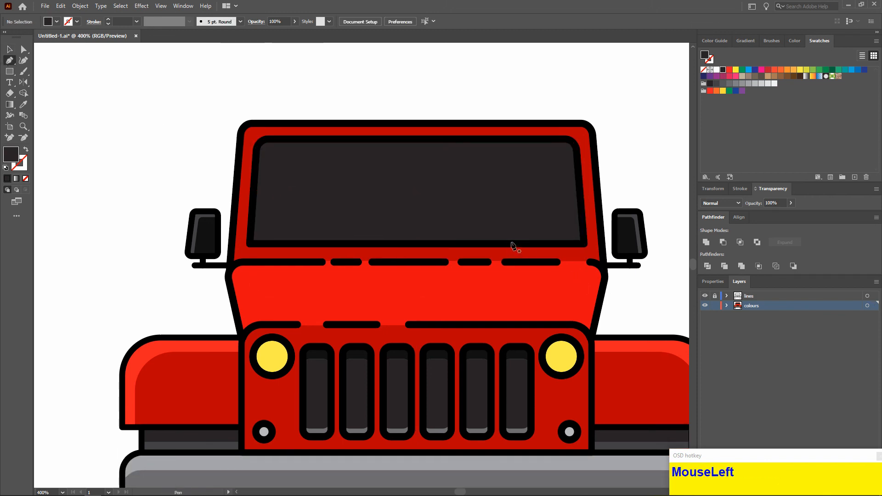
{"action": "left_click", "coordinate": [10, 48]}
{"action": "left_click", "coordinate": [440, 137]}
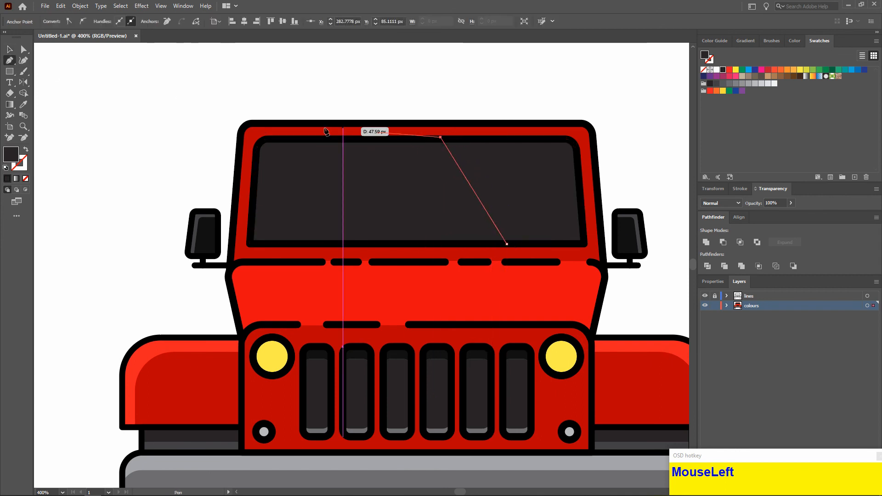
{"action": "left_click", "coordinate": [264, 139]}
{"action": "left_click", "coordinate": [256, 151]}
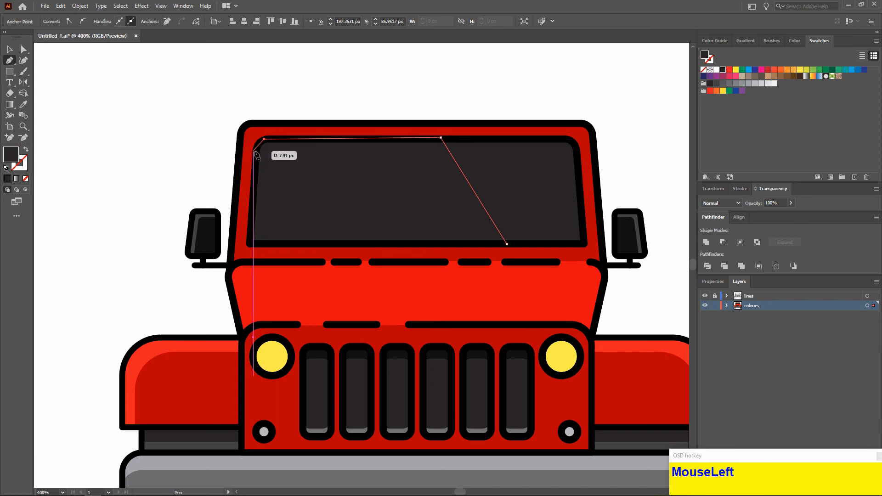
{"action": "left_click", "coordinate": [250, 243]}
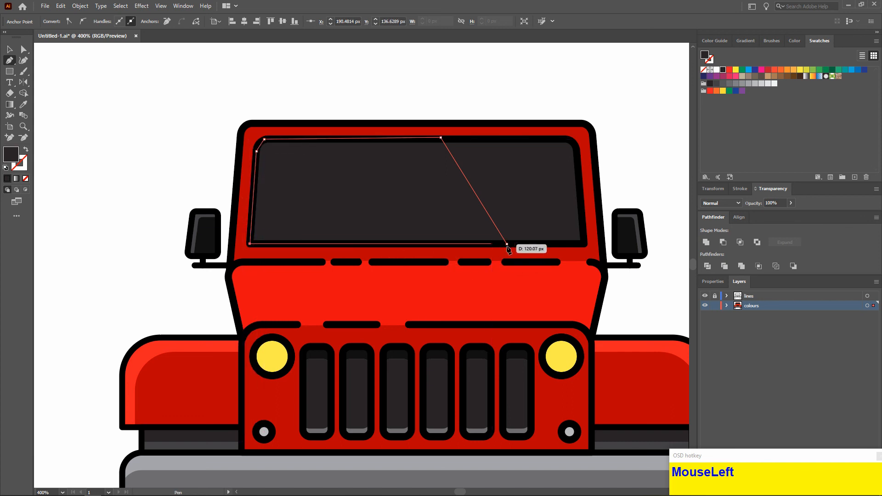
{"action": "scroll", "coordinate": [347, 222], "scroll_direction": "down", "scroll_amount": 1}
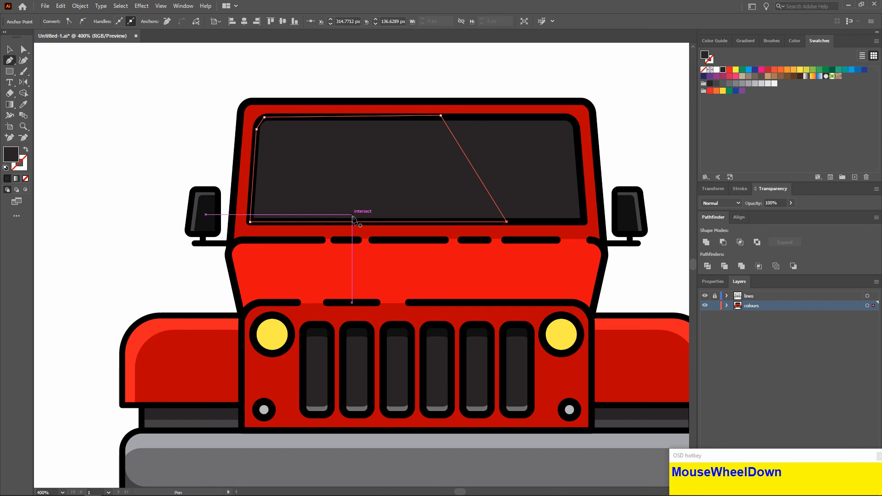
- Fill the windshield reflection shape with the dark grey sampled from the strip just above the bumper
{"action": "left_click", "coordinate": [23, 106]}
{"action": "scroll", "coordinate": [276, 229], "scroll_direction": "down", "scroll_amount": 3}
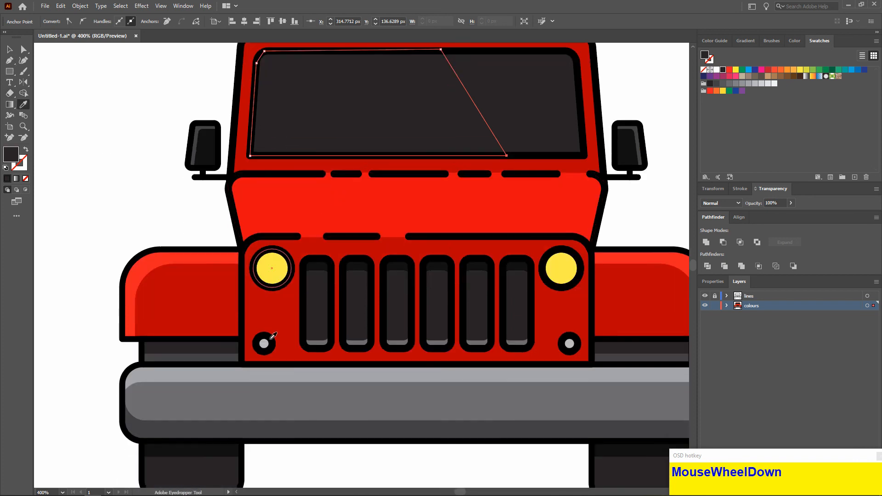
{"action": "left_click", "coordinate": [222, 363]}
{"action": "left_click", "coordinate": [10, 49]}
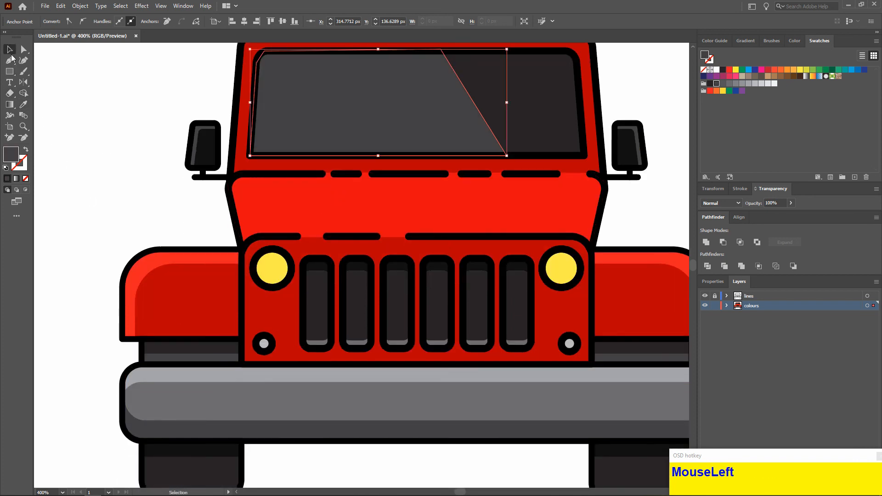
{"action": "left_click", "coordinate": [124, 156]}
- Draw a narrow diagonal stripe with the Pen tool across the windshield's dark part, parallel to the large reflection's edge
{"action": "scroll", "coordinate": [125, 158], "scroll_direction": "down", "scroll_amount": 3}
{"action": "scroll", "coordinate": [112, 128], "scroll_direction": "up", "scroll_amount": 3}
{"action": "scroll", "coordinate": [197, 127], "scroll_direction": "up", "scroll_amount": 1}
{"action": "scroll", "coordinate": [436, 186], "scroll_direction": "right", "scroll_amount": 4}
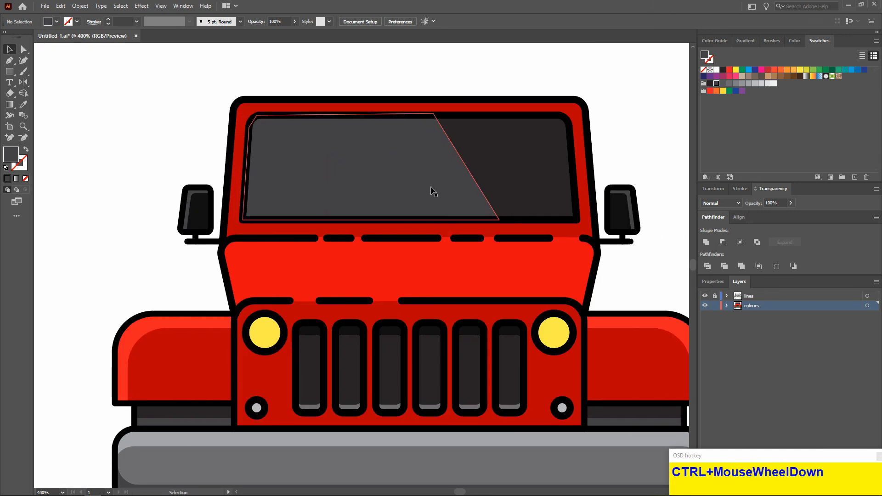
{"action": "scroll", "coordinate": [216, 138], "scroll_direction": "right", "scroll_amount": 1}
{"action": "left_click", "coordinate": [10, 63]}
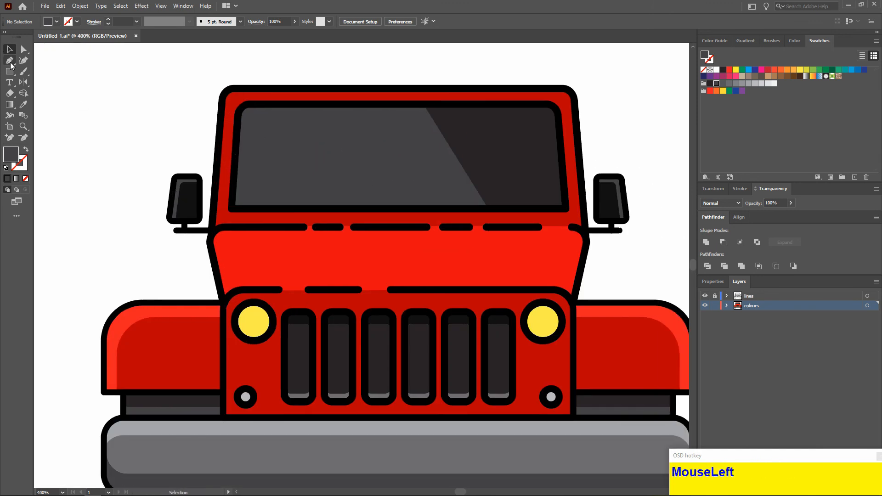
{"action": "left_click", "coordinate": [456, 102]}
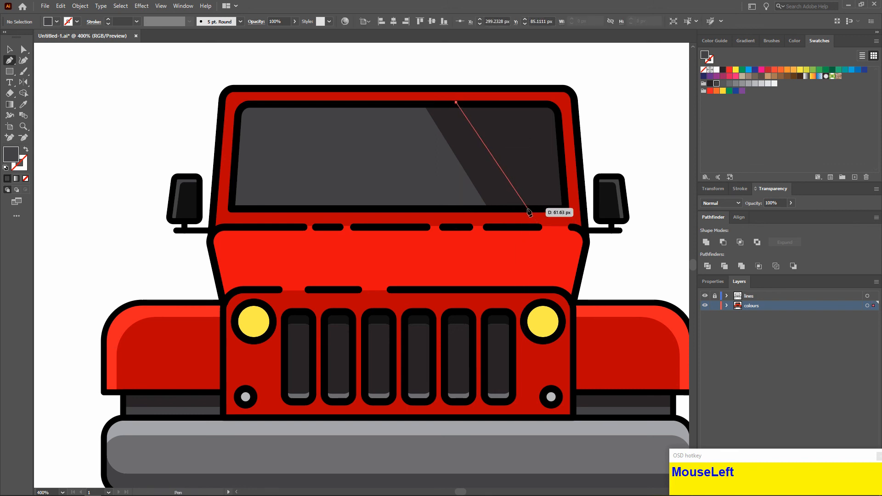
{"action": "left_click", "coordinate": [524, 209]}
{"action": "left_click", "coordinate": [551, 209]}
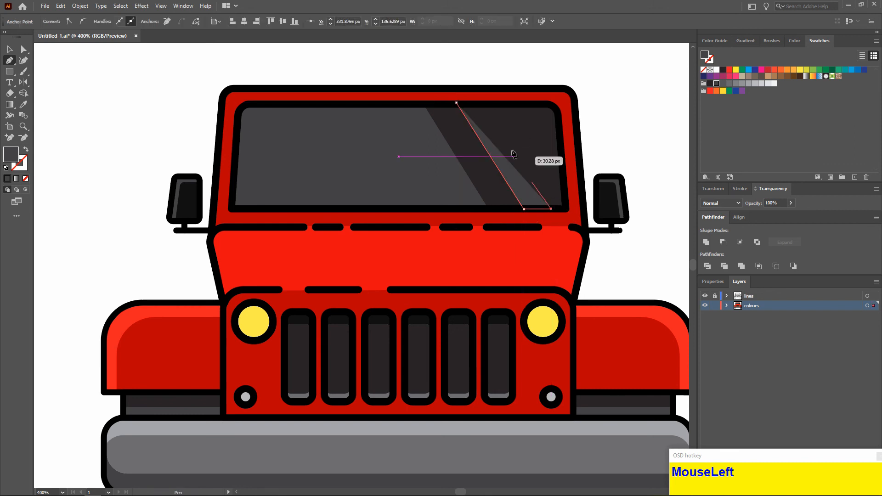
{"action": "left_click", "coordinate": [486, 103]}
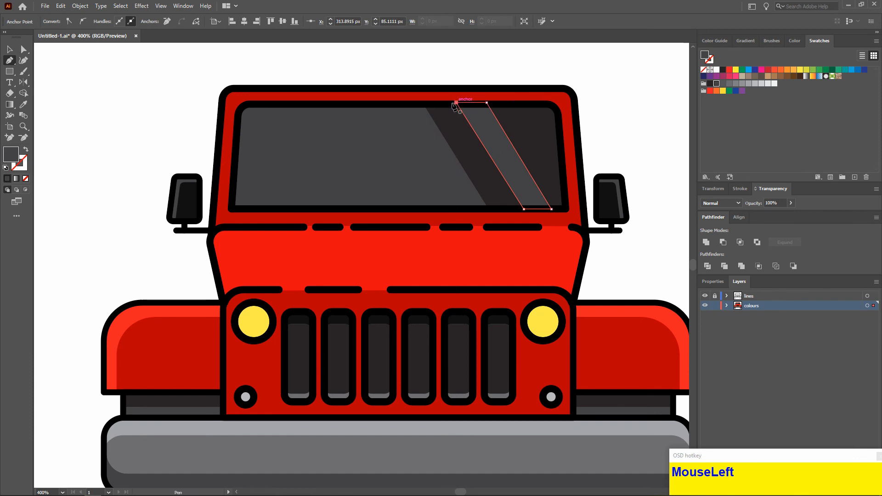
{"action": "left_click", "coordinate": [453, 104]}
- Move the stripe's upper-right corner slightly inward and shift the stripe a little closer to the large reflection
{"action": "key", "text": "a"}
{"action": "scroll", "coordinate": [486, 105], "scroll_direction": "up", "scroll_amount": 2}
{"action": "left_click_drag", "start_coordinate": [488, 100], "coordinate": [480, 101]}
{"action": "scroll", "coordinate": [585, 114], "scroll_direction": "down", "scroll_amount": 5}
{"action": "left_click", "coordinate": [597, 117]}
{"action": "scroll", "coordinate": [603, 153], "scroll_direction": "up", "scroll_amount": 2}
{"action": "scroll", "coordinate": [526, 192], "scroll_direction": "up", "scroll_amount": 2}
{"action": "left_click_drag", "start_coordinate": [525, 197], "coordinate": [511, 197]}
{"action": "left_click", "coordinate": [634, 155]}
{"action": "scroll", "coordinate": [635, 154], "scroll_direction": "down", "scroll_amount": 3}
{"action": "scroll", "coordinate": [635, 154], "scroll_direction": "right", "scroll_amount": 2}
{"action": "scroll", "coordinate": [553, 201], "scroll_direction": "up", "scroll_amount": 1}
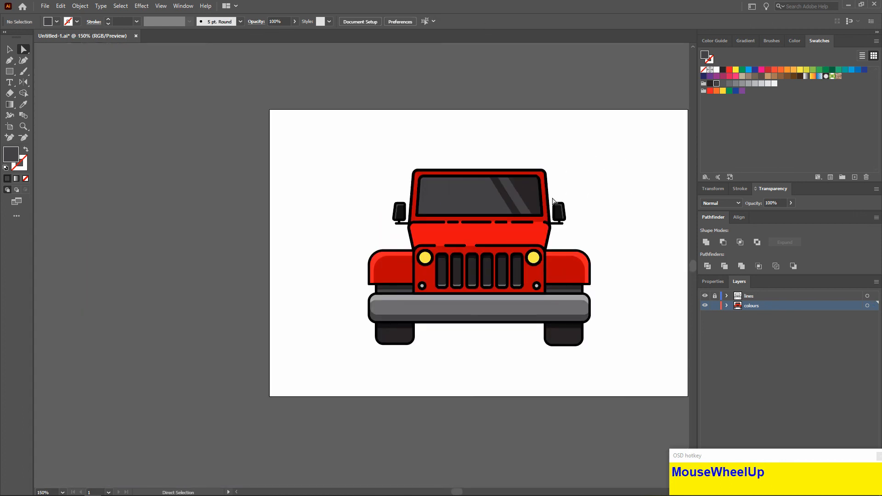
- Copy the diagonal stripe onto the large reflection, in front of it, and fill it with the light grey sampled from the bumper's highlight
{"action": "scroll", "coordinate": [553, 202], "scroll_direction": "up", "scroll_amount": 2}
{"action": "left_click_drag", "start_coordinate": [481, 189], "coordinate": [412, 188], "text": "alt"}
{"action": "right_click", "coordinate": [412, 187]}
{"action": "mouse_move", "coordinate": [478, 354]}
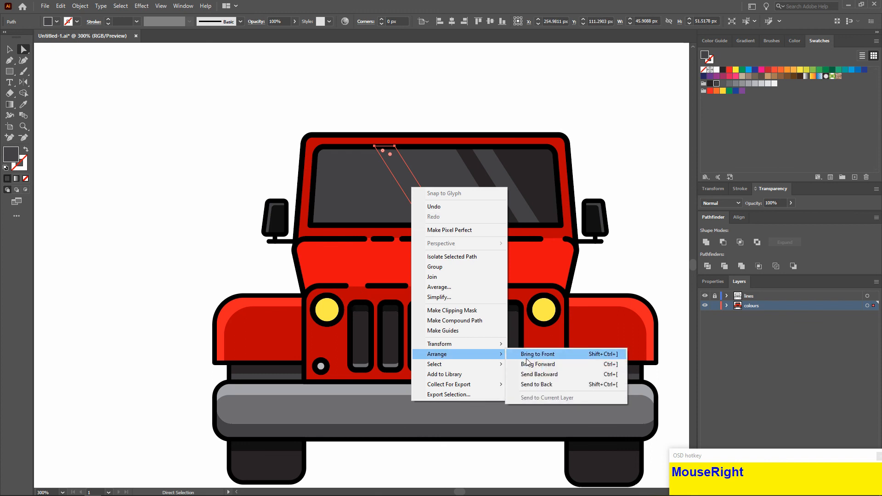
{"action": "left_click", "coordinate": [527, 360]}
{"action": "key", "text": "i"}
{"action": "left_click", "coordinate": [304, 391]}
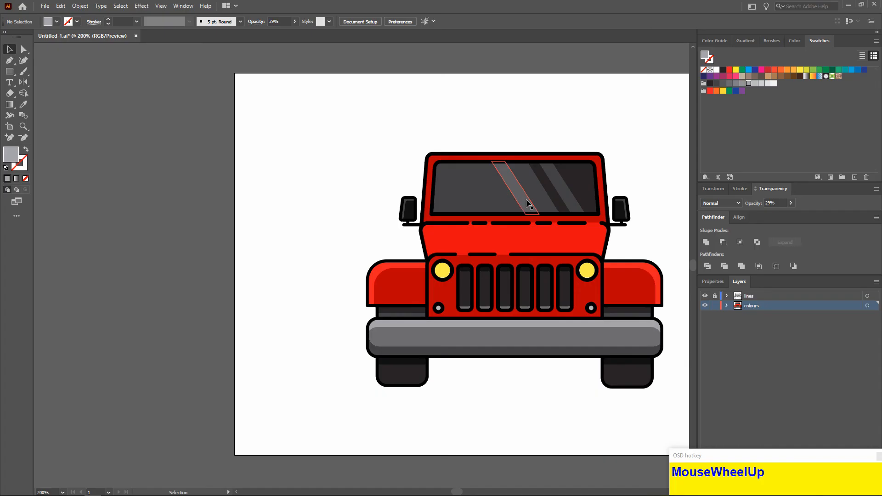
- Move the light grey diagonal stripe on the windshield's large reflection further away from the dark part of the glass
{"action": "scroll", "coordinate": [528, 203], "scroll_direction": "up", "scroll_amount": 1}
{"action": "left_click_drag", "start_coordinate": [519, 203], "coordinate": [483, 204]}
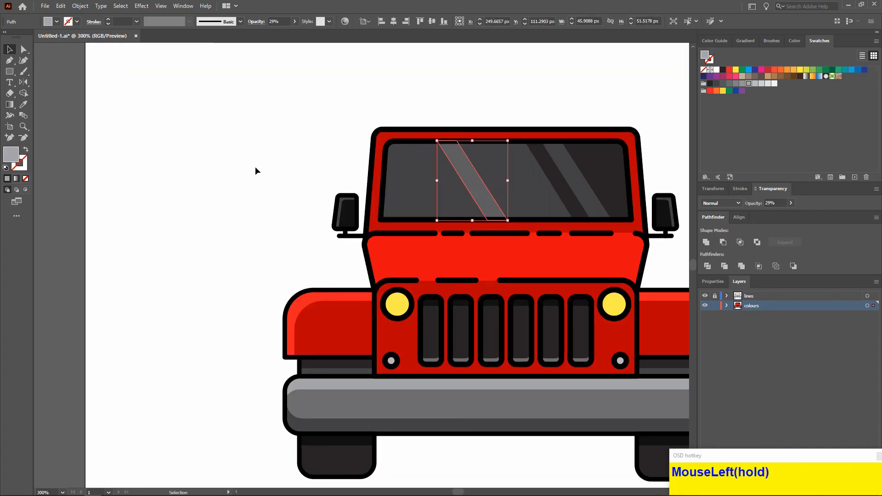
{"action": "left_click", "coordinate": [256, 171]}
{"action": "scroll", "coordinate": [291, 171], "scroll_direction": "down", "scroll_amount": 2, "text": "alt"}
{"action": "scroll", "coordinate": [291, 167], "scroll_direction": "left", "scroll_amount": 1}
{"action": "scroll", "coordinate": [292, 161], "scroll_direction": "down", "scroll_amount": 1}
{"action": "scroll", "coordinate": [291, 162], "scroll_direction": "up", "scroll_amount": 1}
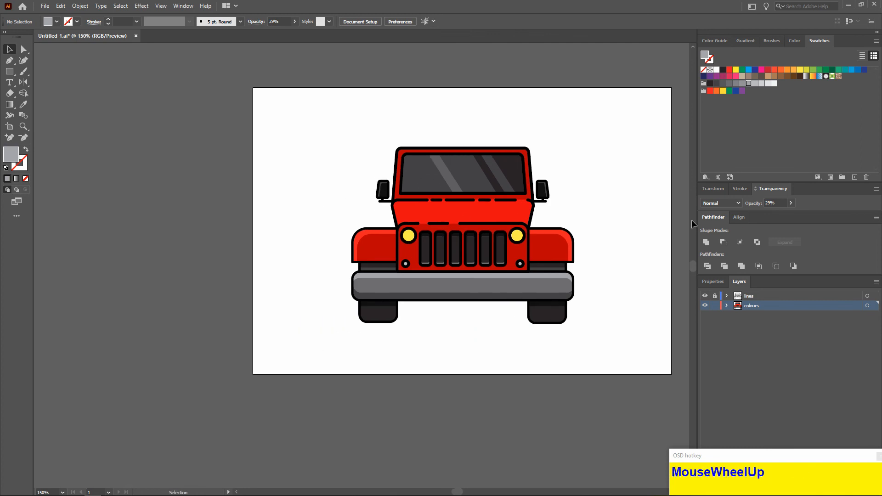
- Draw a thin vertical rectangle about 2 × 108 px as an antenna rising from the fender beside the windshield
{"action": "scroll", "coordinate": [682, 218], "scroll_direction": "up", "scroll_amount": 1, "text": "alt"}
{"action": "scroll", "coordinate": [572, 275], "scroll_direction": "up", "scroll_amount": 1, "text": "alt"}
{"action": "scroll", "coordinate": [533, 250], "scroll_direction": "up", "scroll_amount": 1}
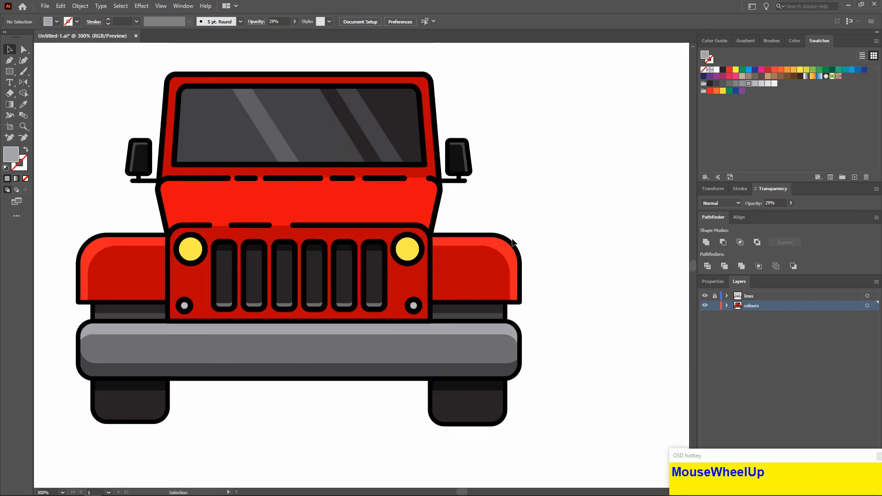
{"action": "scroll", "coordinate": [519, 257], "scroll_direction": "left", "scroll_amount": 1, "text": "ctrl"}
{"action": "scroll", "coordinate": [54, 151], "scroll_direction": "up", "scroll_amount": 1}
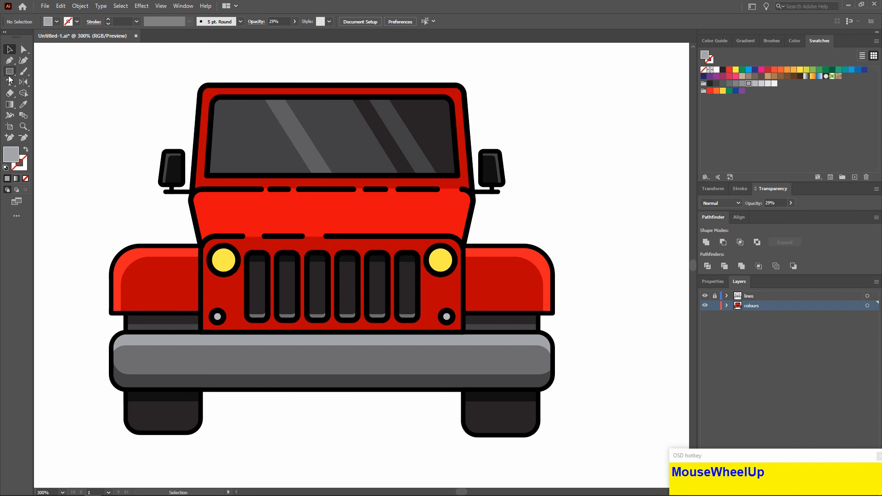
{"action": "scroll", "coordinate": [441, 253], "scroll_direction": "down", "scroll_amount": 1, "text": "alt"}
{"action": "scroll", "coordinate": [533, 219], "scroll_direction": "up", "scroll_amount": 1, "text": "alt"}
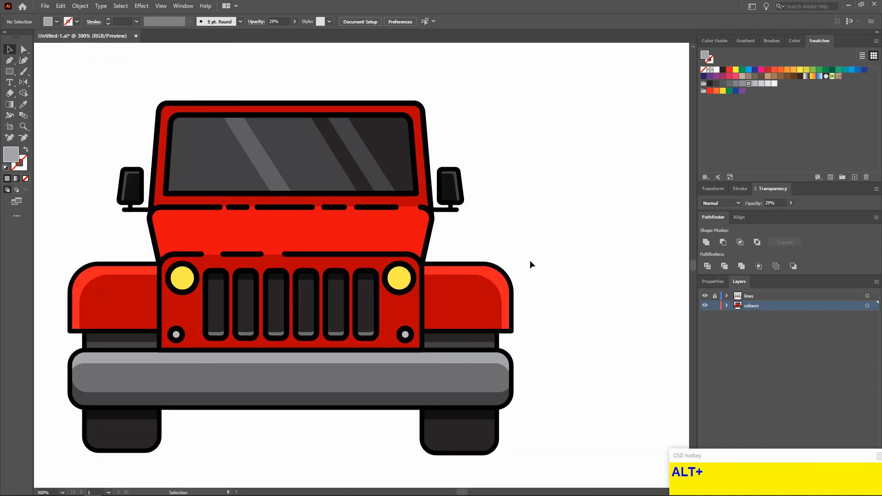
{"action": "scroll", "coordinate": [567, 254], "scroll_direction": "left", "scroll_amount": 1, "text": "ctrl"}
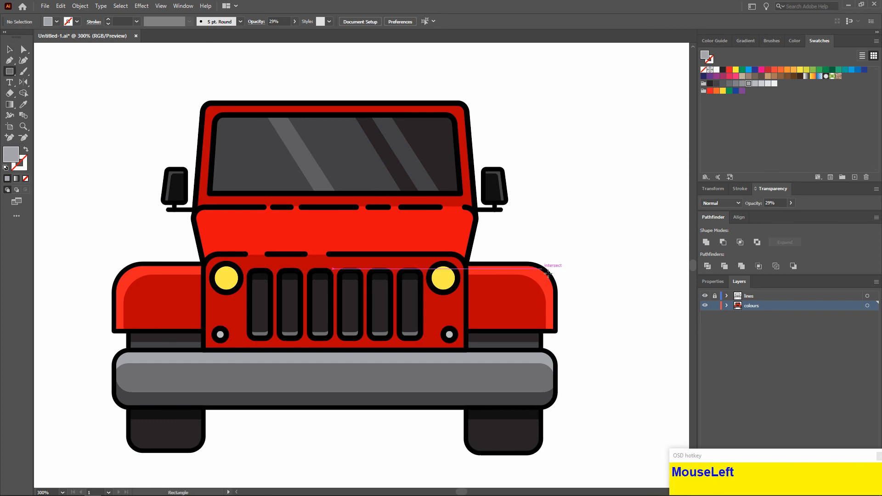
{"action": "left_click_drag", "start_coordinate": [533, 264], "coordinate": [532, 210]}
- Fill the antenna with the near-black sampled from the grille's upper shadow, and shift it slightly closer to the cab
{"action": "key", "text": "i"}
{"action": "scroll", "coordinate": [202, 240], "scroll_direction": "down", "scroll_amount": 2}
{"action": "left_click", "coordinate": [202, 240]}
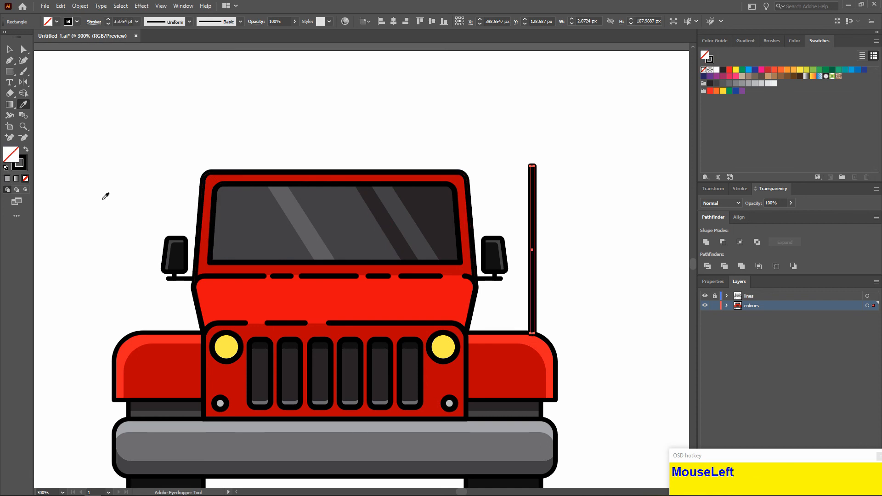
{"action": "scroll", "coordinate": [105, 193], "scroll_direction": "down", "scroll_amount": 1}
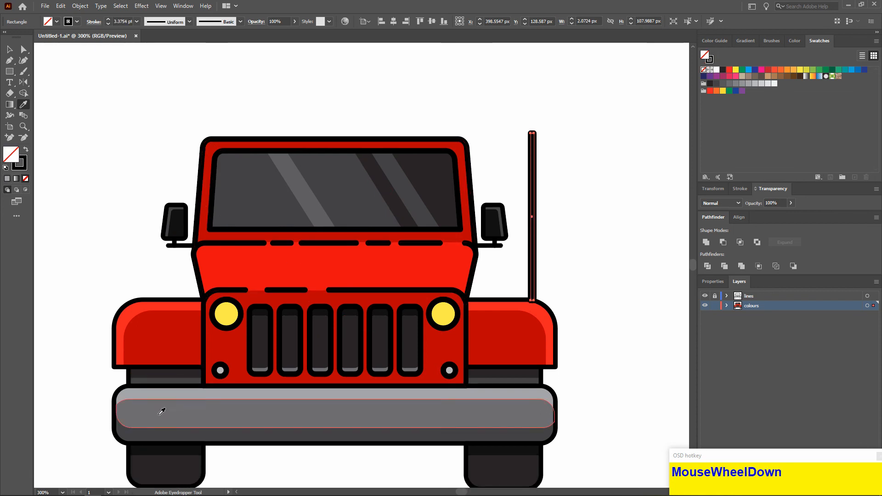
{"action": "left_click", "coordinate": [269, 314]}
{"action": "left_click", "coordinate": [23, 71]}
{"action": "left_click", "coordinate": [10, 49]}
{"action": "left_click", "coordinate": [232, 104]}
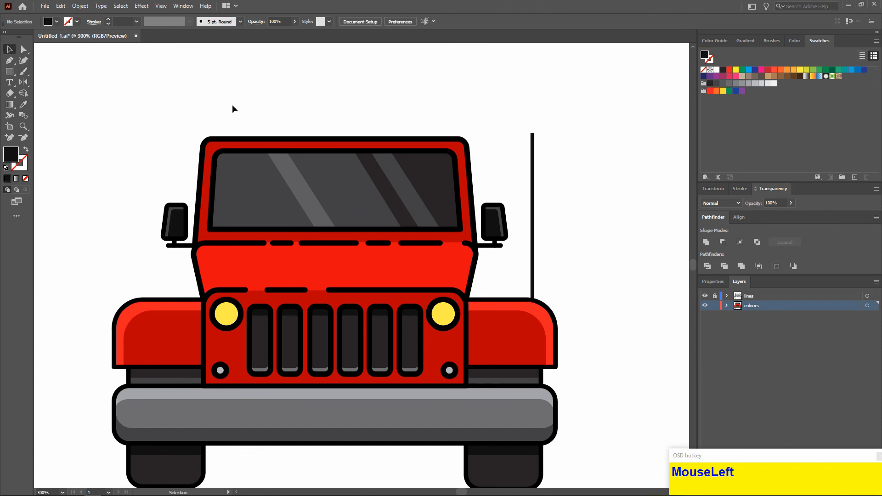
{"action": "scroll", "coordinate": [464, 202], "scroll_direction": "up", "scroll_amount": 1}
{"action": "left_click_drag", "start_coordinate": [460, 208], "coordinate": [451, 210]}
{"action": "scroll", "coordinate": [519, 201], "scroll_direction": "down", "scroll_amount": 4, "text": "alt"}
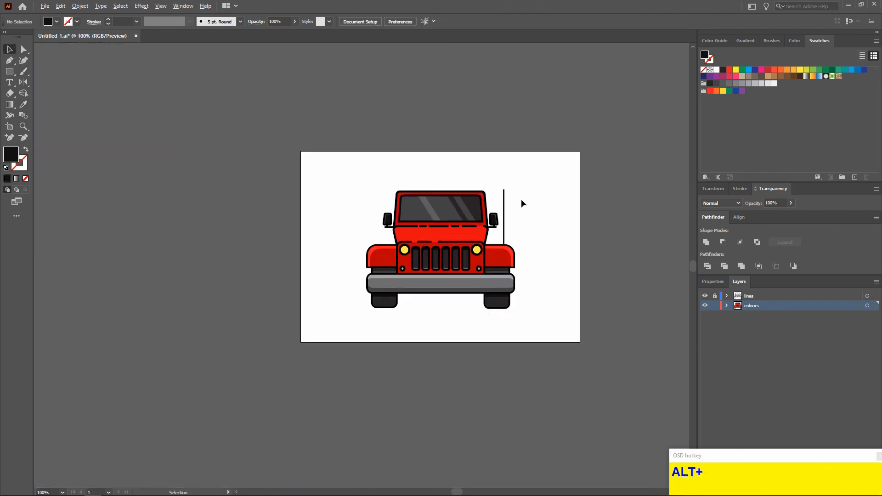
- Draw a small horizontal rectangle about 2 px high across the antenna's tip as a crossbar
{"action": "scroll", "coordinate": [520, 198], "scroll_direction": "up", "scroll_amount": 3, "text": "alt"}
{"action": "scroll", "coordinate": [510, 183], "scroll_direction": "up", "scroll_amount": 2}
{"action": "right_click", "coordinate": [10, 71]}
{"action": "left_click", "coordinate": [42, 81]}
{"action": "right_click", "coordinate": [9, 71]}
{"action": "left_click", "coordinate": [42, 71]}
{"action": "scroll", "coordinate": [447, 164], "scroll_direction": "up", "scroll_amount": 2, "text": "alt"}
{"action": "mouse_move", "coordinate": [421, 179]}
{"action": "left_mouse_down"}
{"action": "mouse_move", "coordinate": [478, 194]}
{"action": "mouse_move", "coordinate": [441, 189]}
{"action": "left_mouse_up"}
{"action": "key", "text": "v"}
{"action": "scroll", "coordinate": [498, 189], "scroll_direction": "up", "scroll_amount": 1, "text": "alt"}
{"action": "scroll", "coordinate": [501, 234], "scroll_direction": "down", "scroll_amount": 6, "text": "alt"}
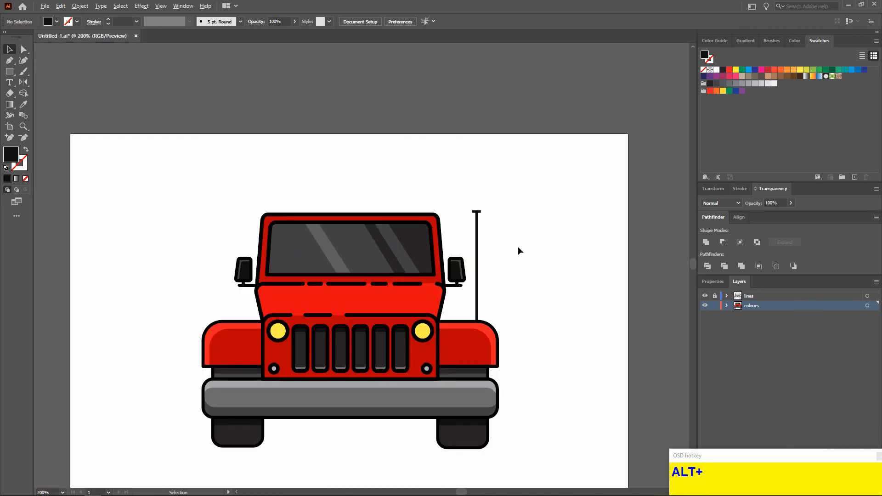
- Copy the crossbar just below the first one and narrow the copy to about 5.7 px, centred on the antenna
{"action": "scroll", "coordinate": [502, 252], "scroll_direction": "up", "scroll_amount": 1, "text": "alt"}
{"action": "scroll", "coordinate": [626, 211], "scroll_direction": "down", "scroll_amount": 2}
{"action": "scroll", "coordinate": [626, 211], "scroll_direction": "left", "scroll_amount": 4, "text": "ctrl"}
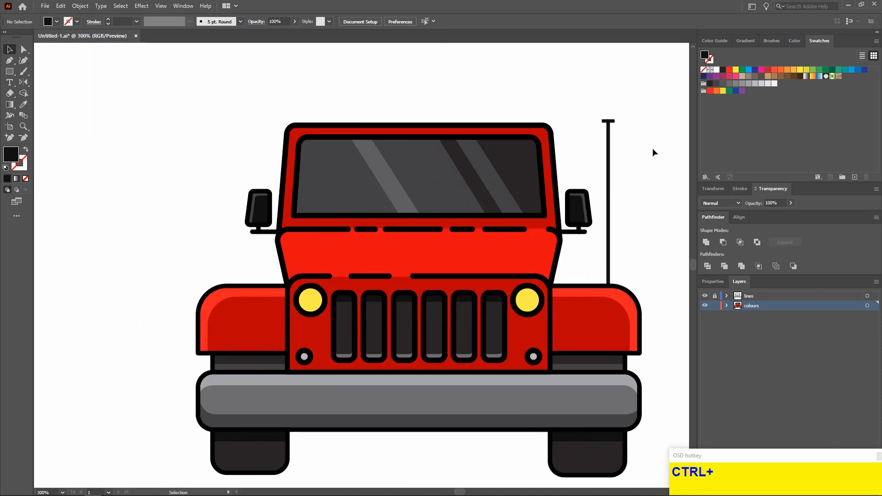
{"action": "scroll", "coordinate": [573, 145], "scroll_direction": "up", "scroll_amount": 3, "text": "alt"}
{"action": "left_click_drag", "start_coordinate": [561, 143], "coordinate": [561, 161], "text": "alt"}
{"action": "scroll", "coordinate": [553, 164], "scroll_direction": "up", "scroll_amount": 4, "text": "alt"}
{"action": "left_click_drag", "start_coordinate": [462, 148], "coordinate": [526, 149]}
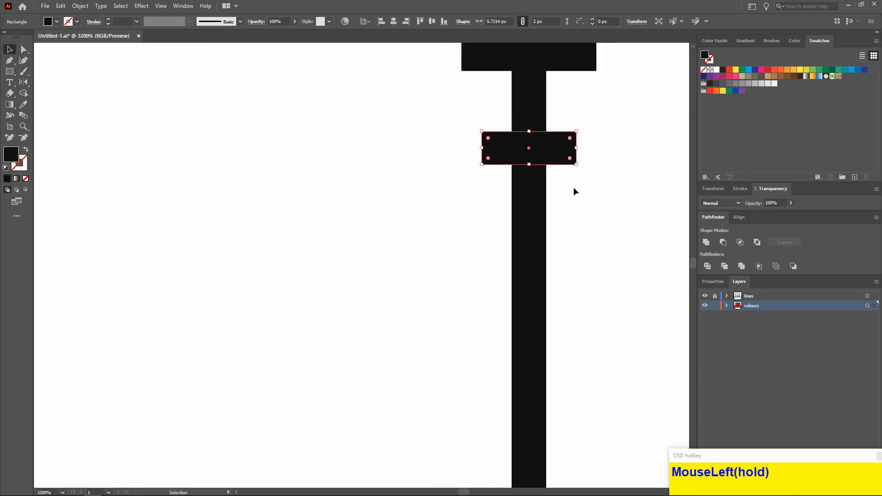
{"action": "left_click", "coordinate": [573, 187]}
- Move the shorter crossbar up slightly, closer to the one at the antenna's tip
{"action": "scroll", "coordinate": [611, 201], "scroll_direction": "down", "scroll_amount": 5}
{"action": "scroll", "coordinate": [607, 188], "scroll_direction": "up", "scroll_amount": 2}
{"action": "scroll", "coordinate": [526, 212], "scroll_direction": "up", "scroll_amount": 1}
{"action": "left_click_drag", "start_coordinate": [525, 236], "coordinate": [524, 224]}
{"action": "left_click", "coordinate": [556, 254]}
{"action": "scroll", "coordinate": [338, 130], "scroll_direction": "down", "scroll_amount": 4, "text": "alt"}
{"action": "scroll", "coordinate": [338, 131], "scroll_direction": "up", "scroll_amount": 2, "text": "alt"}
{"action": "left_click", "coordinate": [424, 185]}
{"action": "left_click", "coordinate": [586, 154]}
{"action": "scroll", "coordinate": [577, 153], "scroll_direction": "down", "scroll_amount": 3, "text": "alt"}
- Create a new layer named "background" and place it below the "colours" layer
{"action": "left_click", "coordinate": [876, 281]}
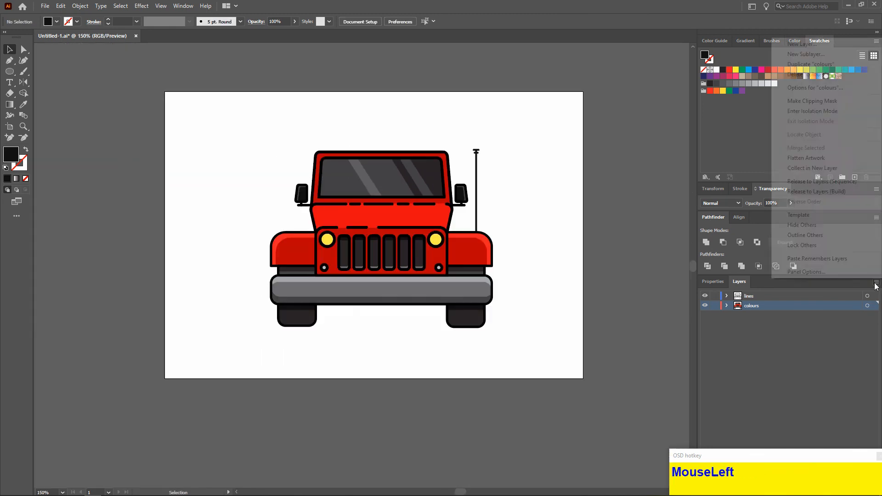
{"action": "left_click", "coordinate": [802, 42]}
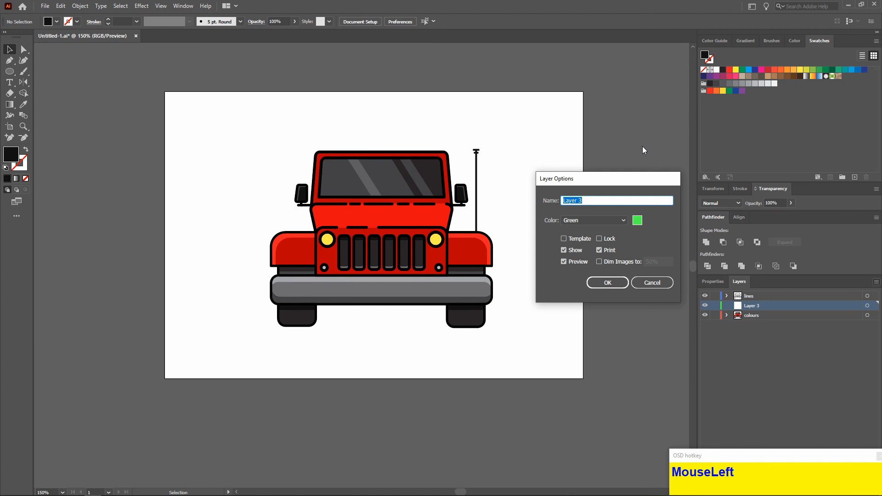
{"action": "type", "text": "background"}
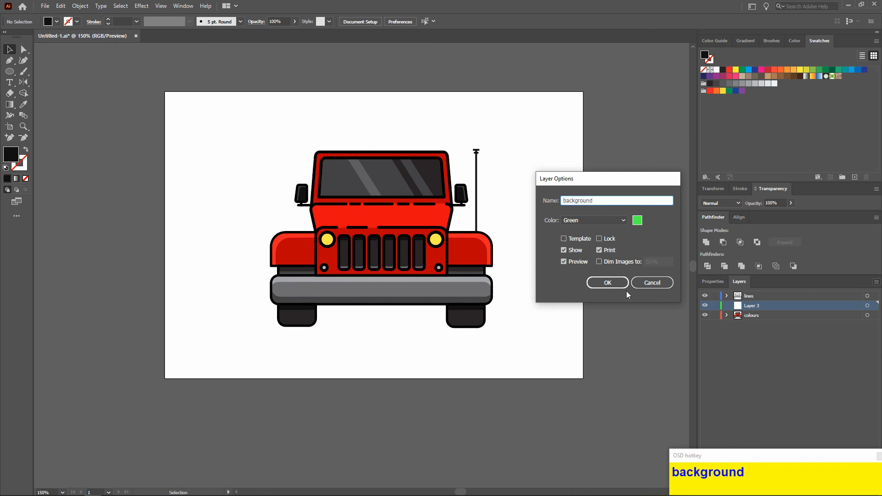
{"action": "left_click", "coordinate": [620, 283]}
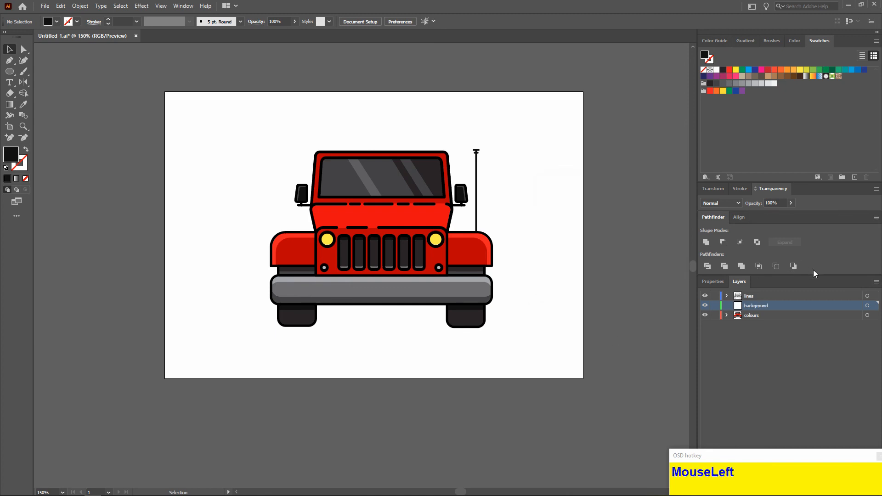
{"action": "left_click_drag", "start_coordinate": [857, 317], "coordinate": [858, 320]}
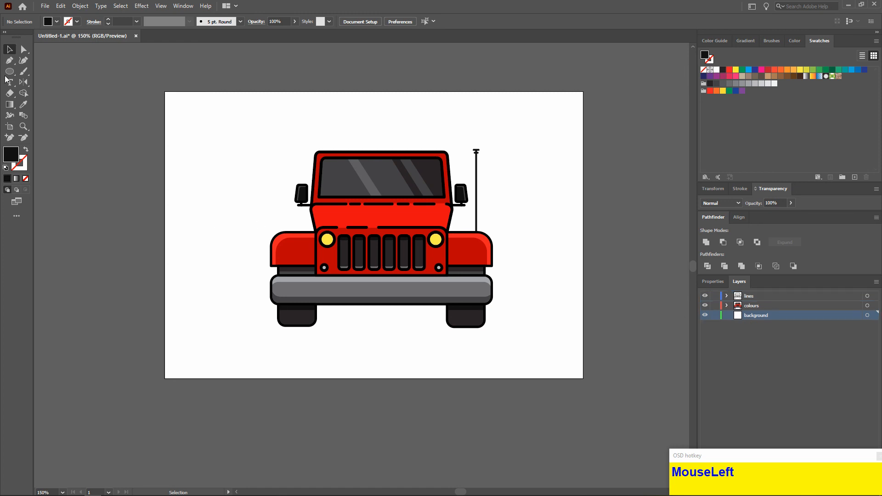
- Draw a flat near-black ellipse about 320 × 13 px as a ground shadow and centre it under the jeep, slightly behind the tyres
{"action": "left_click_drag", "start_coordinate": [273, 329], "coordinate": [517, 335]}
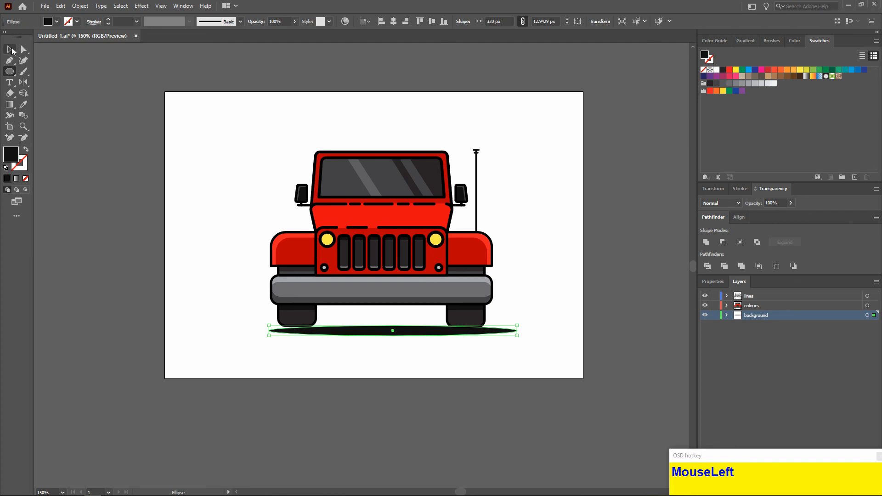
{"action": "left_click", "coordinate": [9, 60]}
{"action": "key", "text": "v"}
{"action": "left_click_drag", "start_coordinate": [412, 340], "coordinate": [405, 335]}
{"action": "scroll", "coordinate": [426, 370], "scroll_direction": "down", "scroll_amount": 1, "text": "alt"}
{"action": "scroll", "coordinate": [427, 373], "scroll_direction": "up", "scroll_amount": 1, "text": "alt"}
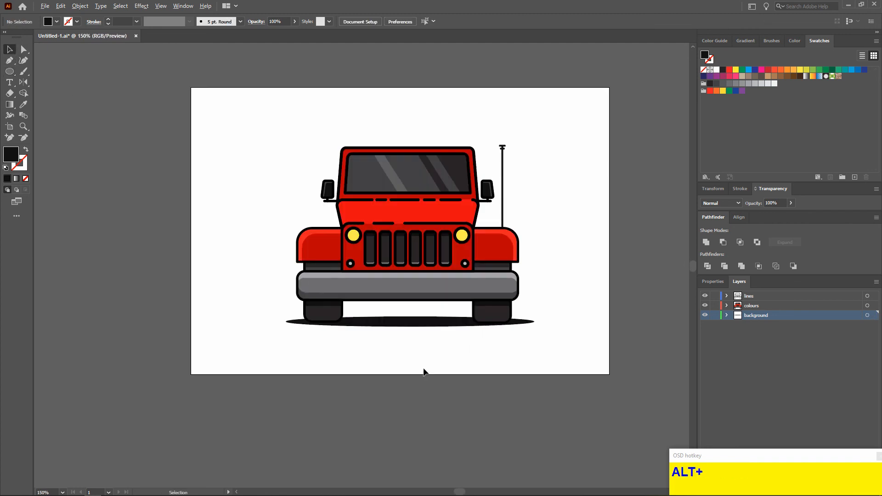
- Draw a 540 × 370 px rectangle covering the artboard, fill it with bright blue and send it behind the ground shadow
{"action": "scroll", "coordinate": [433, 370], "scroll_direction": "right", "scroll_amount": 1}
{"action": "scroll", "coordinate": [433, 370], "scroll_direction": "up", "scroll_amount": 1}
{"action": "left_click_drag", "start_coordinate": [12, 72], "coordinate": [28, 73]}
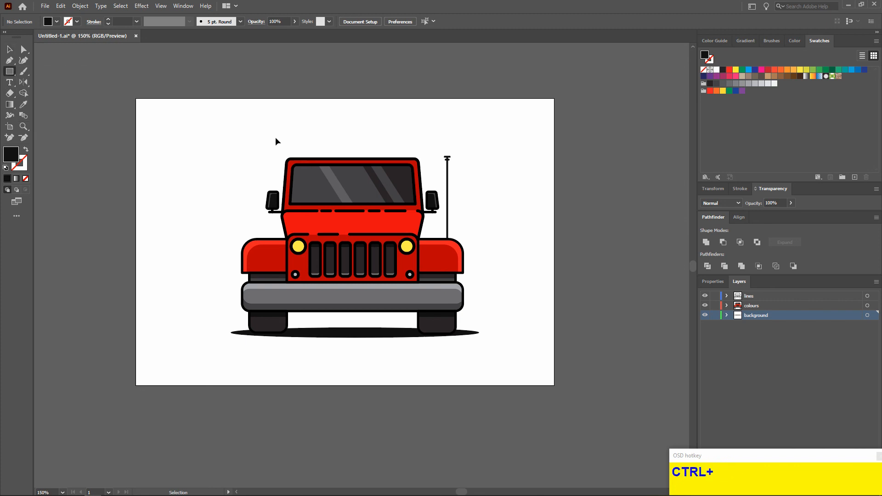
{"action": "scroll", "coordinate": [162, 94], "scroll_direction": "left", "scroll_amount": 1}
{"action": "left_click_drag", "start_coordinate": [158, 98], "coordinate": [576, 384]}
{"action": "left_click", "coordinate": [852, 71]}
{"action": "scroll", "coordinate": [454, 124], "scroll_direction": "down", "scroll_amount": 1}
{"action": "right_click", "coordinate": [454, 122]}
{"action": "mouse_move", "coordinate": [505, 289]}
{"action": "left_click", "coordinate": [571, 315]}
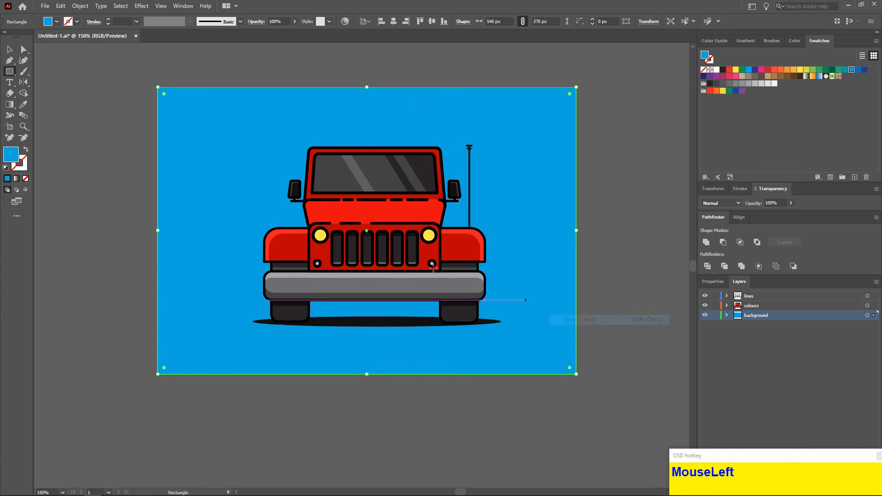
{"action": "left_click", "coordinate": [9, 49]}
{"action": "left_click", "coordinate": [69, 88]}
- Set the ground shadow ellipse's opacity to 56%
{"action": "scroll", "coordinate": [363, 337], "scroll_direction": "left", "scroll_amount": 1}
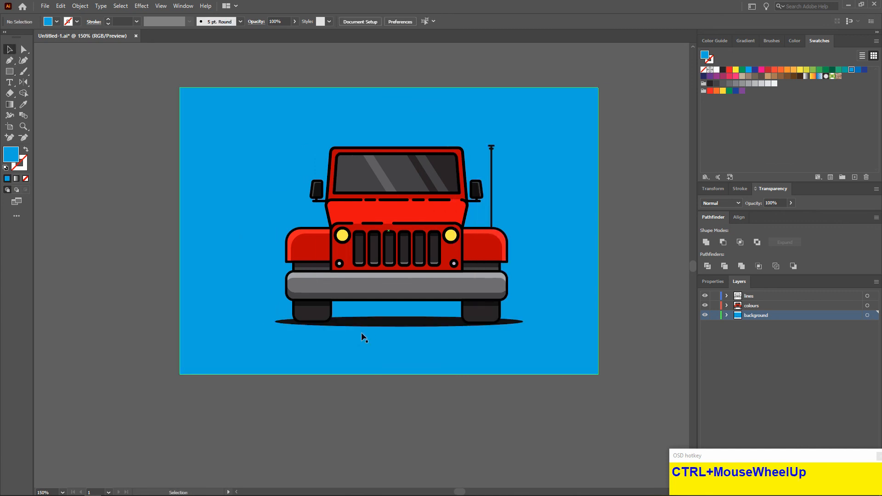
{"action": "left_click", "coordinate": [384, 323]}
{"action": "left_click_drag", "start_coordinate": [779, 218], "coordinate": [773, 218]}
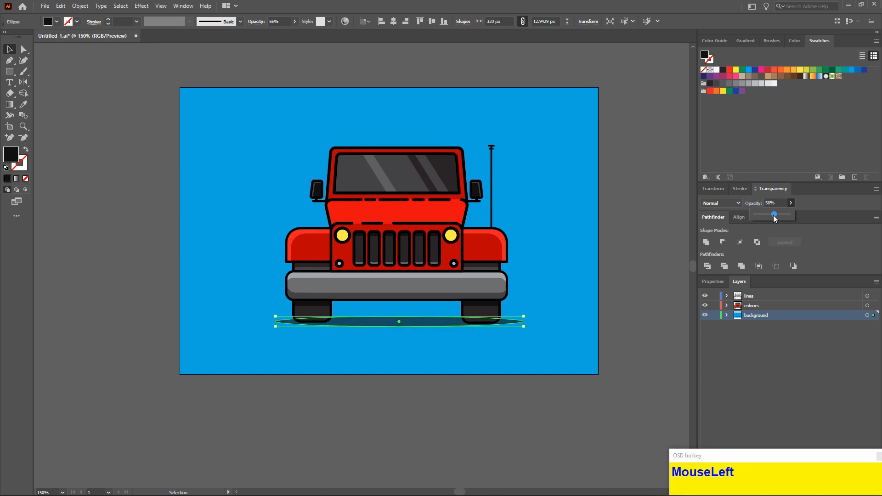
{"action": "left_click", "coordinate": [649, 199]}
{"action": "key", "text": "ctrl+plus"}
{"action": "key", "text": "ctrl+plus"}
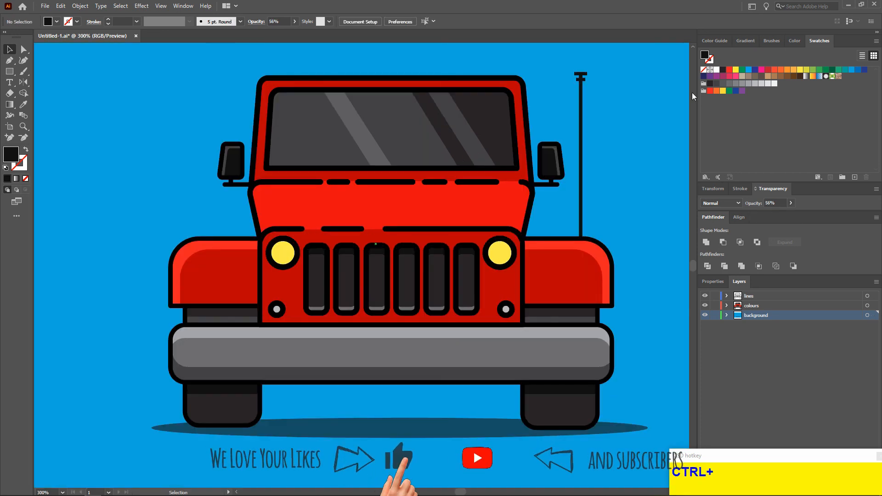